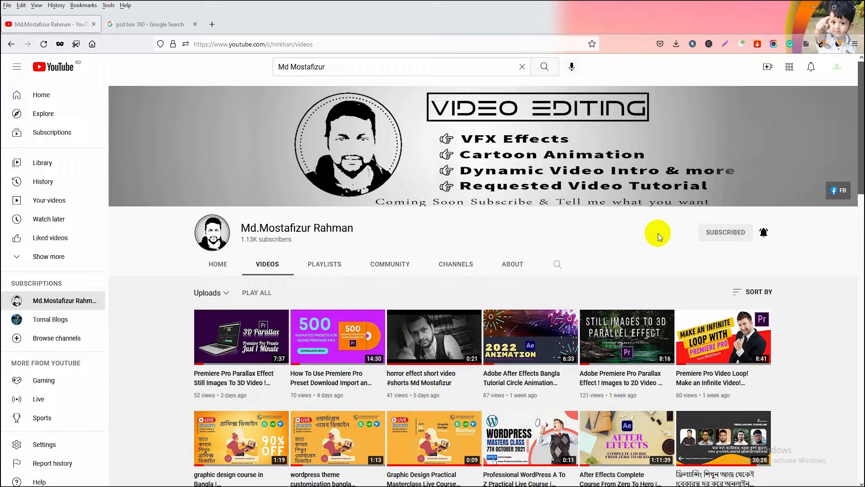
# Step: Browse the "psd box 360" image results and preview the luxury golden and white box logo mockups
pyautogui.click(149, 24)
pyautogui.scroll(7, 396, 288)
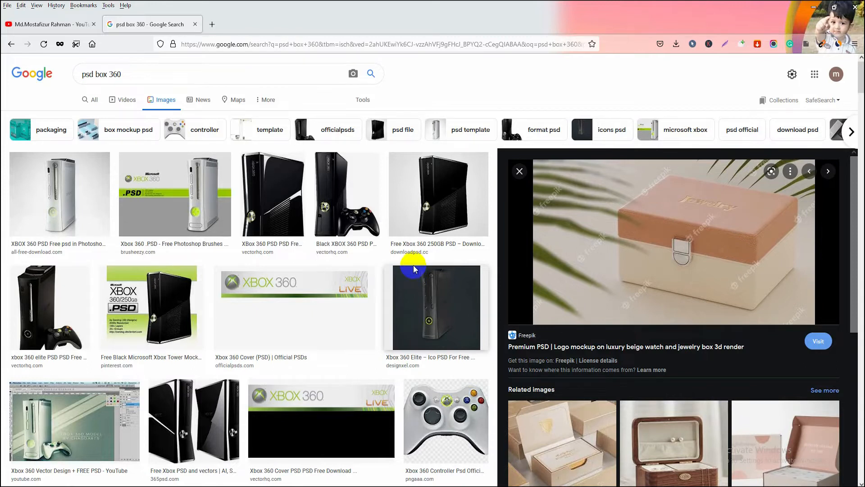
pyautogui.scroll(-3, 198, 349)
pyautogui.scroll(3, 212, 324)
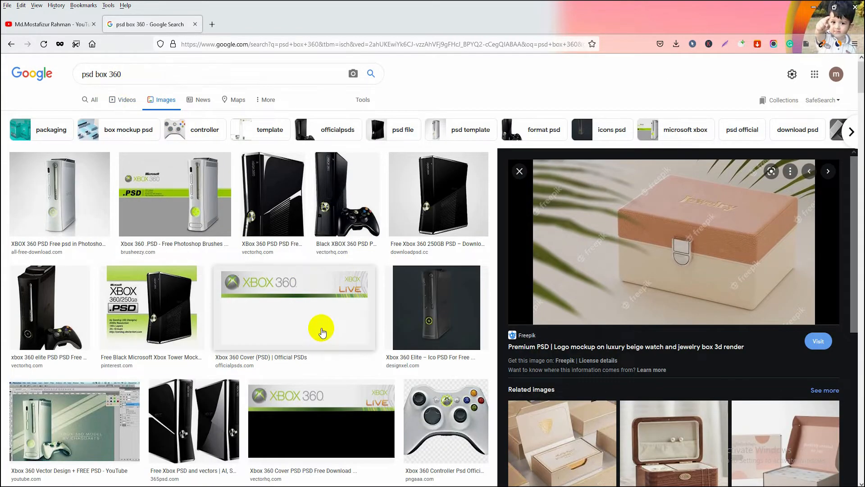
pyautogui.scroll(-4, 318, 332)
pyautogui.click(374, 369)
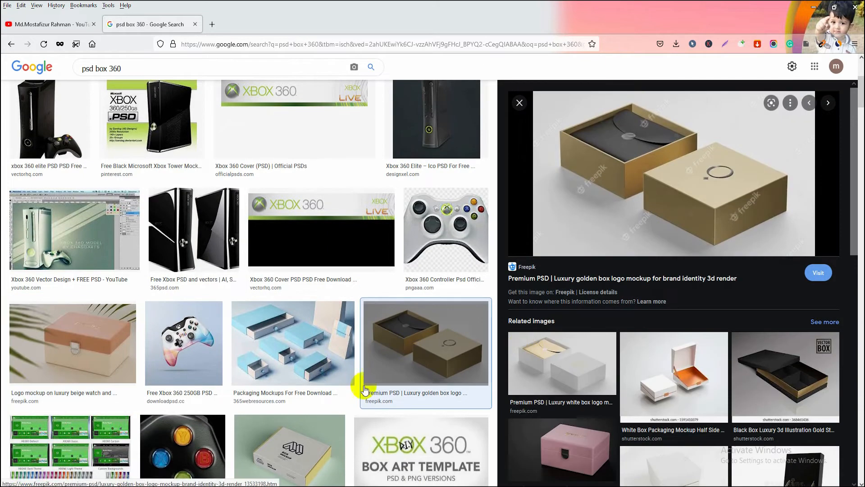
pyautogui.scroll(-3, 293, 356)
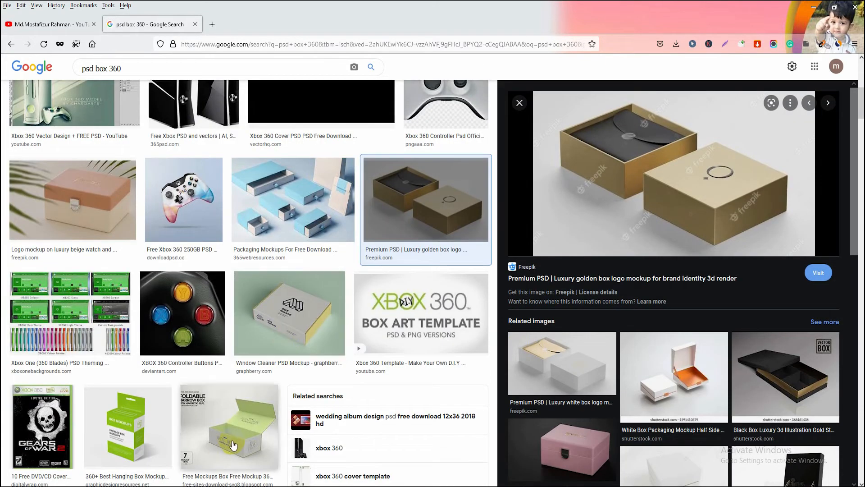
pyautogui.click(569, 365)
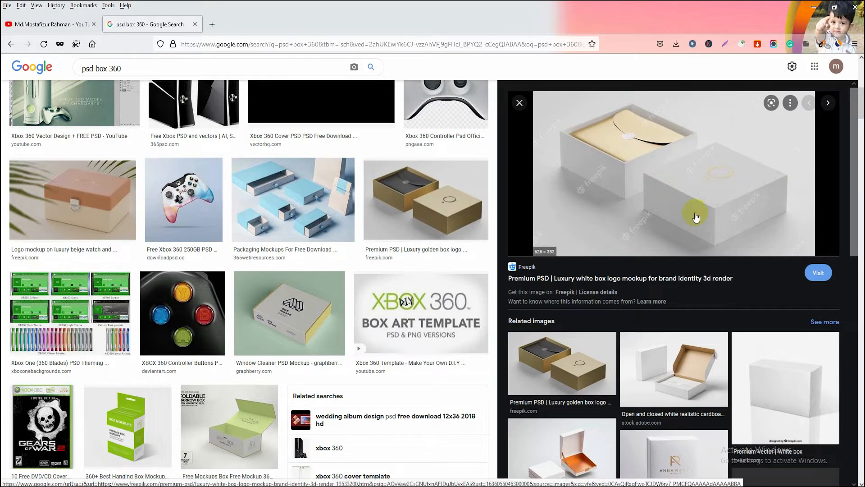
pyautogui.scroll(-4, 696, 217)
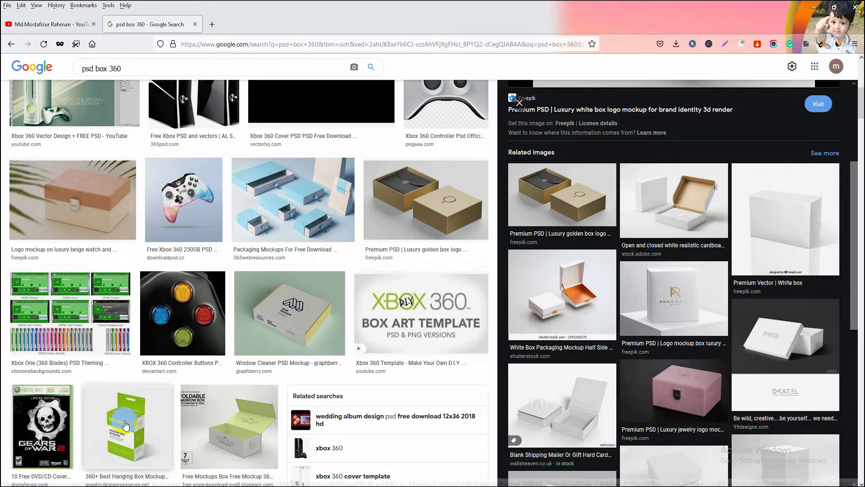
# Step: Preview the green hanging box mockup image to examine how the box faces are laid out
pyautogui.click(151, 421)
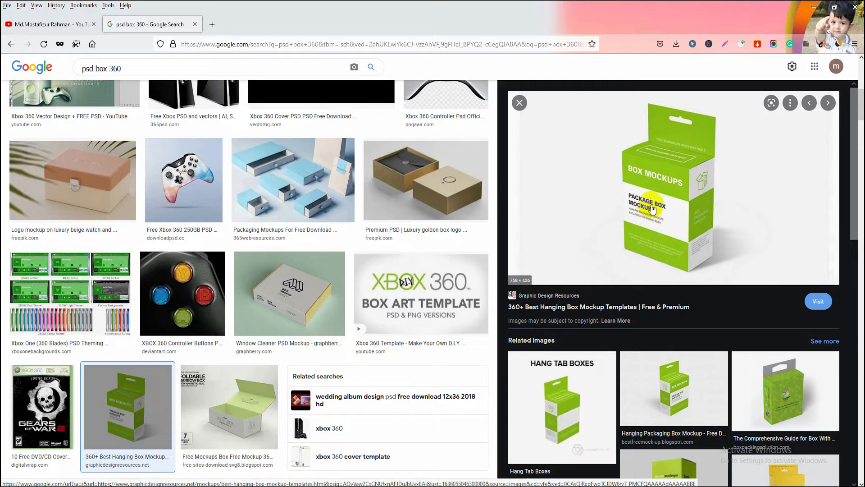
pyautogui.click(669, 187)
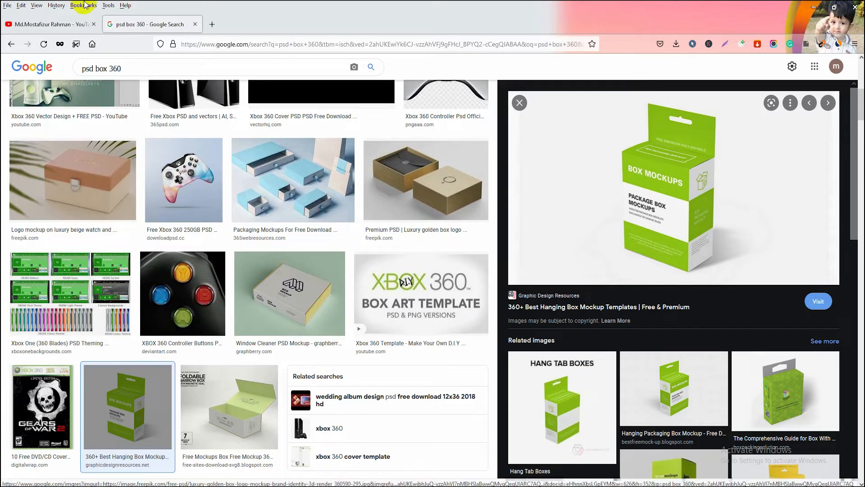
pyautogui.click(49, 24)
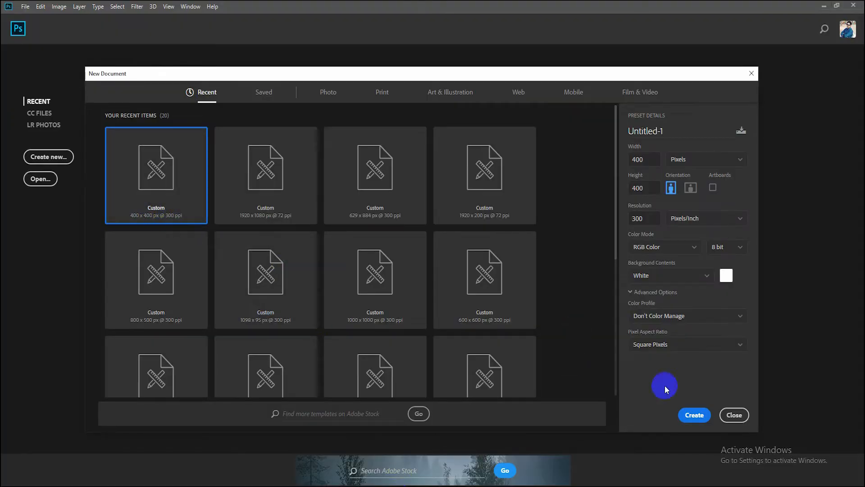
# Step: Create a new 400 x 400 pixel document at 300 pixels/inch in RGB Color with a white background
pyautogui.doubleClick(651, 218)
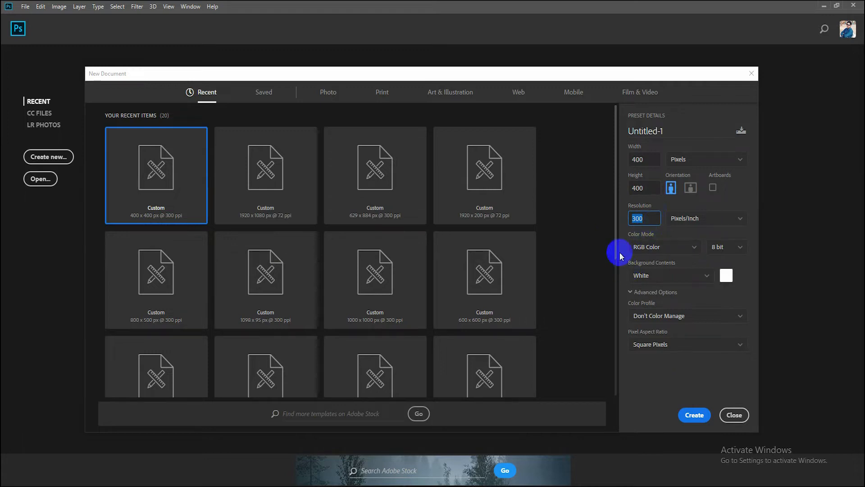
pyautogui.click(584, 201)
pyautogui.doubleClick(640, 187)
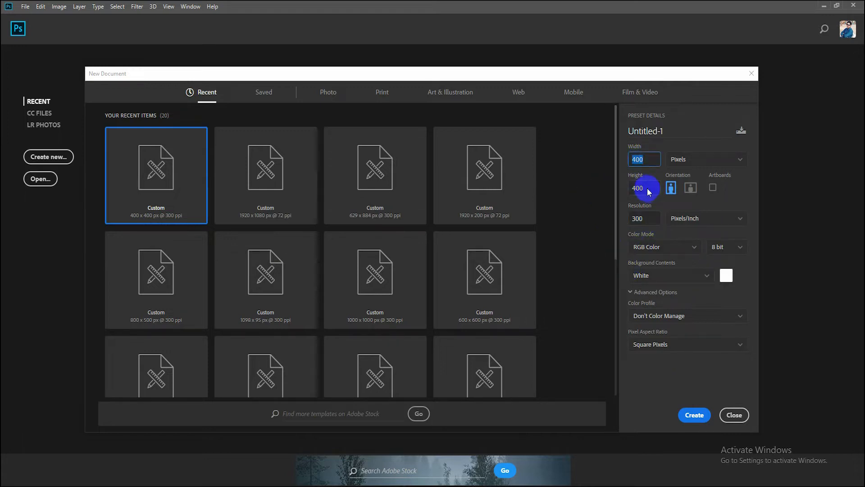
pyautogui.click(698, 417)
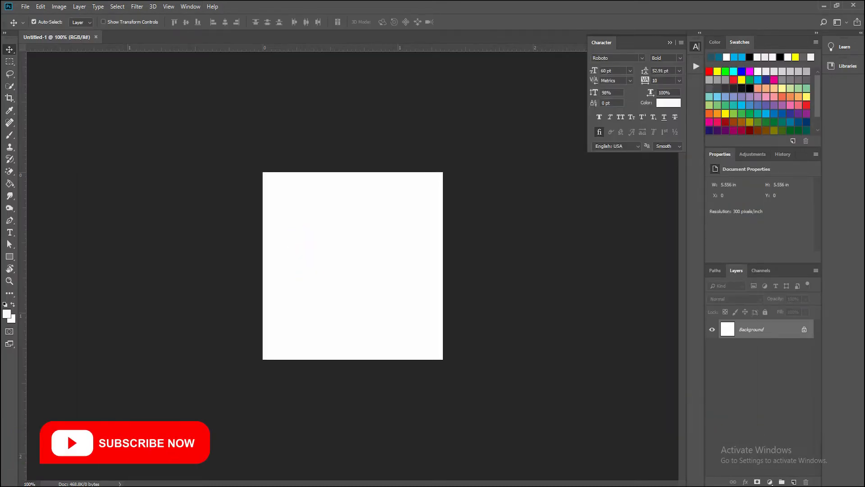
# Step: Set the Rectangle tool's fill to the purple colour 7f3d9b
pyautogui.click(10, 256)
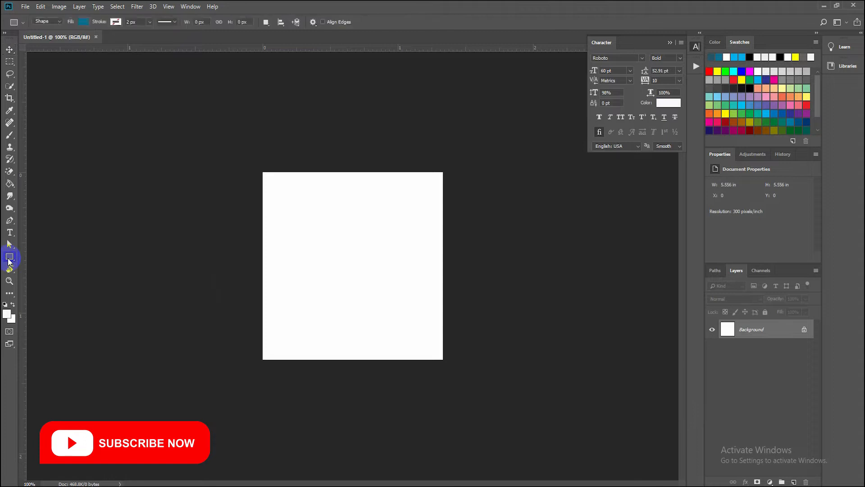
pyautogui.click(87, 24)
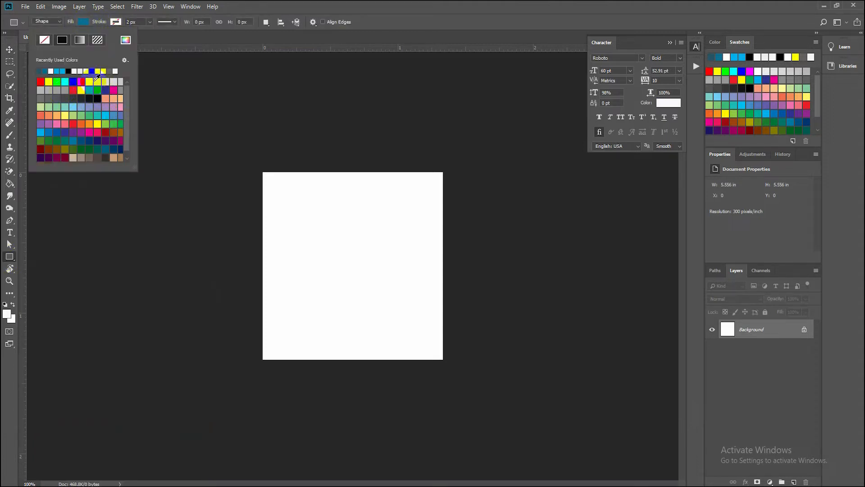
pyautogui.click(125, 40)
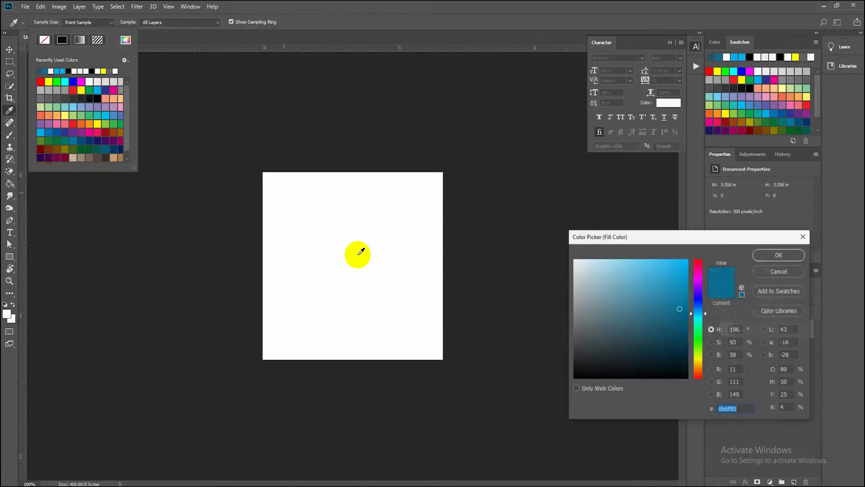
pyautogui.click(697, 285)
pyautogui.moveTo(676, 275)
pyautogui.mouseDown()
pyautogui.moveTo(647, 269)
pyautogui.moveTo(651, 284)
pyautogui.mouseUp()
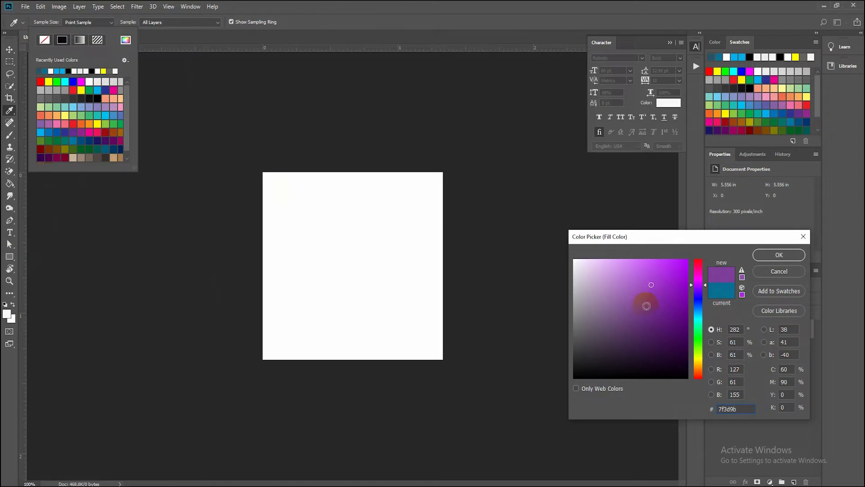
pyautogui.click(779, 254)
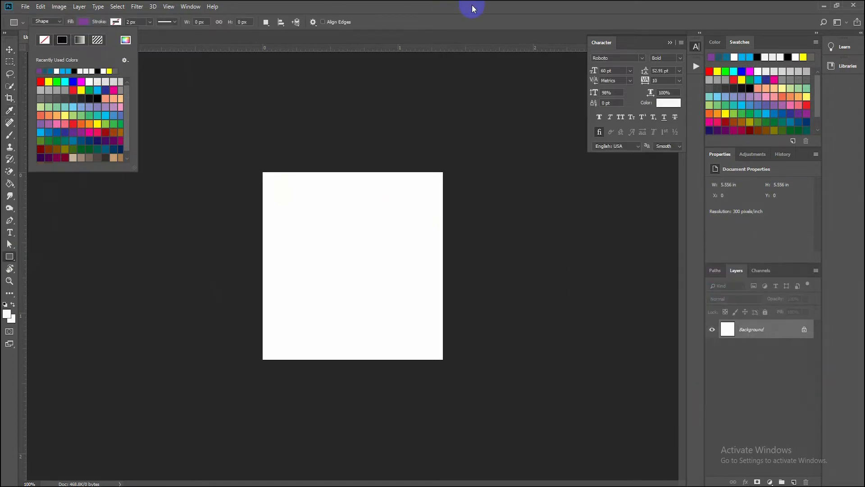
# Step: Draw a purple rectangle on the canvas and scale it to cover the whole canvas, about 401 x 401 px
pyautogui.click(252, 201)
pyautogui.moveTo(267, 177); pyautogui.dragTo(432, 355)
pyautogui.click(10, 46)
pyautogui.hotkey('ctrl', 't')
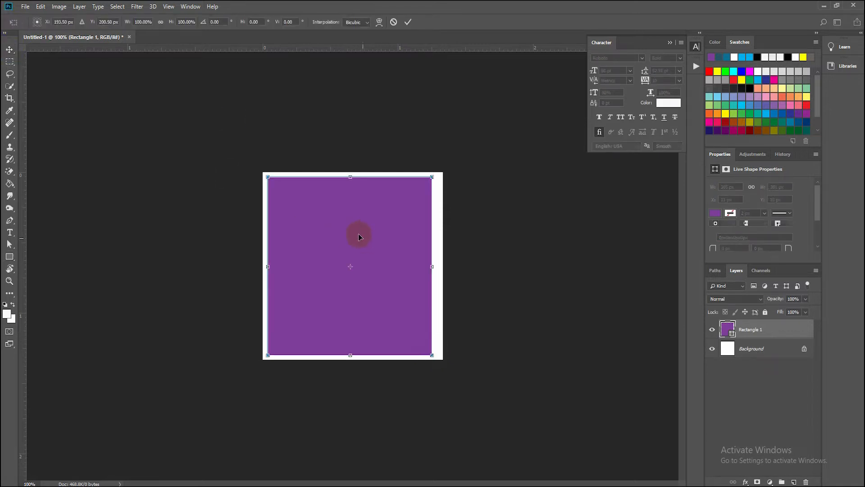
pyautogui.moveTo(359, 235); pyautogui.dragTo(354, 230)
pyautogui.moveTo(427, 351); pyautogui.dragTo(440, 359)
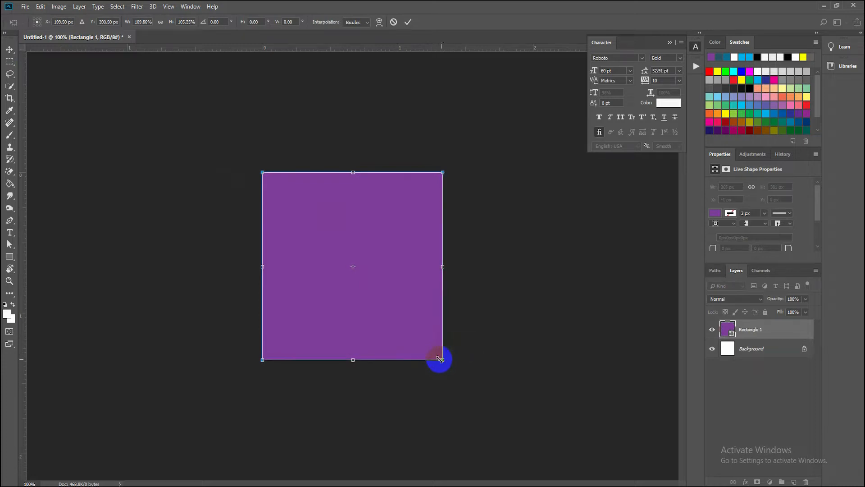
pyautogui.press('Return')
# Step: Rename the rectangle's layer as "font"
pyautogui.doubleClick(751, 329)
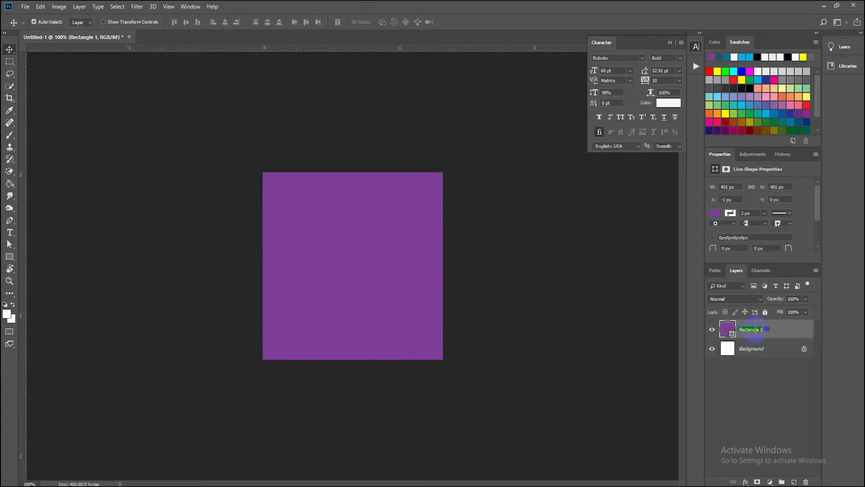
pyautogui.write('font')
pyautogui.press('Return')
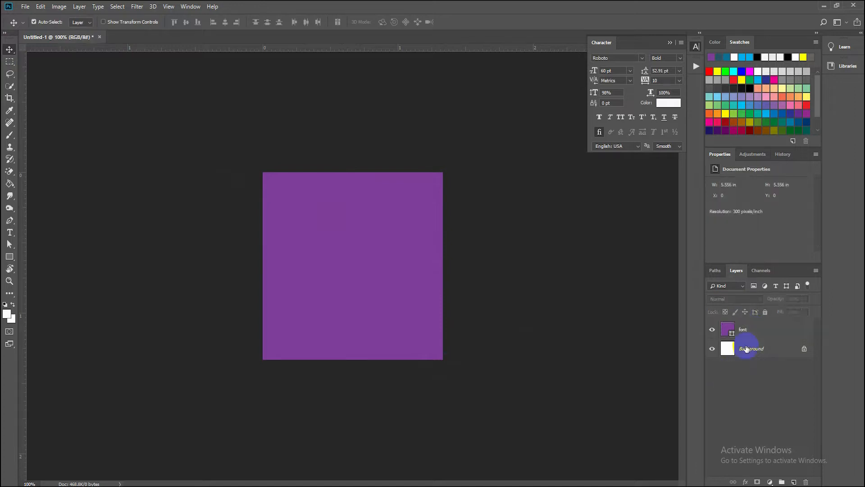
# Step: Duplicate the "font" layer and name the copy "back"
pyautogui.click(747, 331)
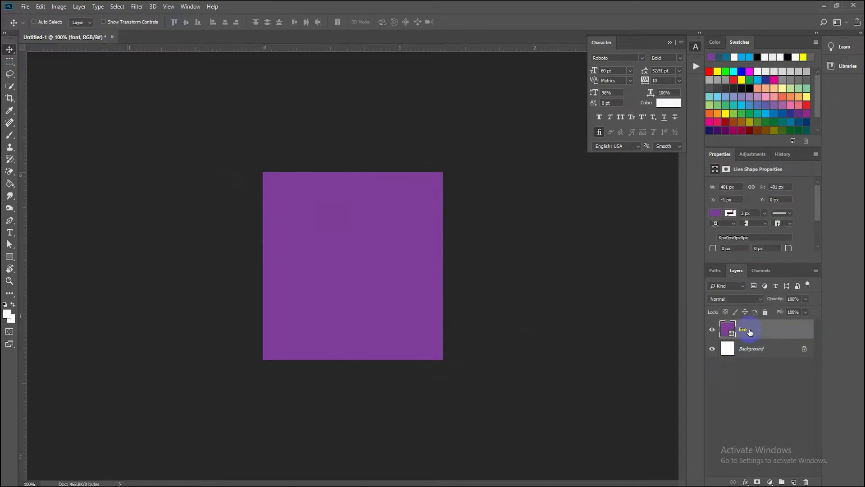
pyautogui.hotkey('ctrl', 'j')
pyautogui.doubleClick(749, 329)
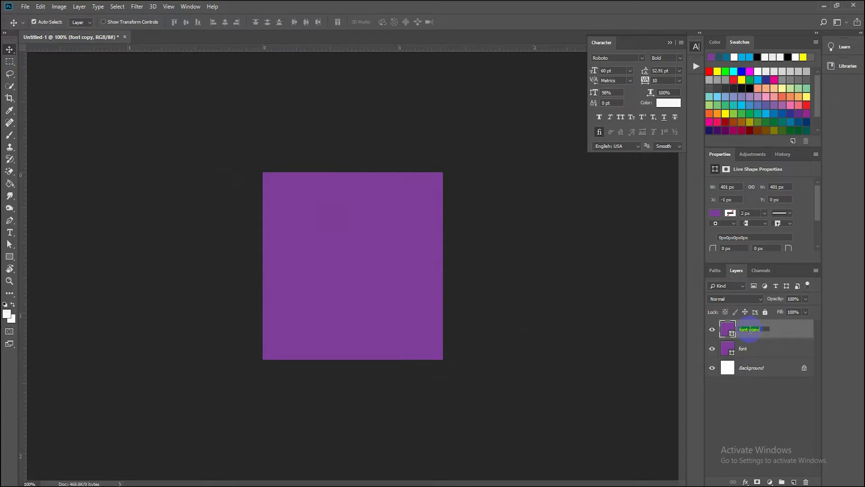
pyautogui.write('back')
pyautogui.click(343, 306)
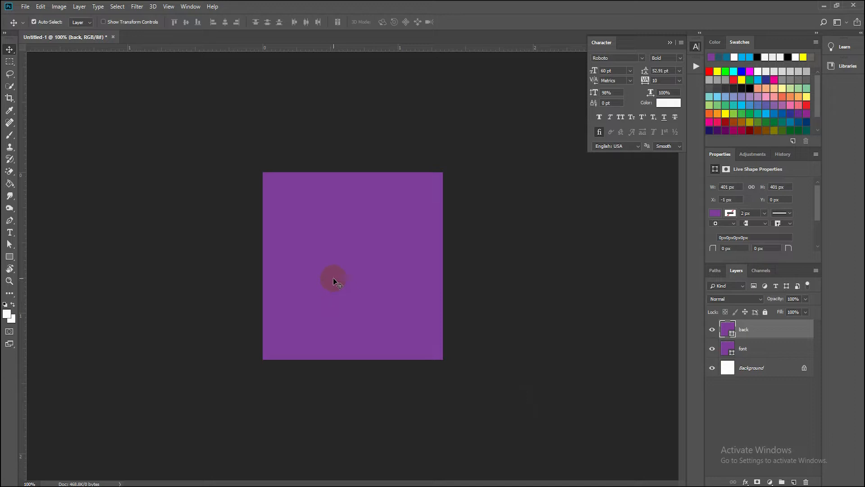
# Step: Duplicate the "back" layer and name the copy "left"
pyautogui.hotkey('ctrl', 'j')
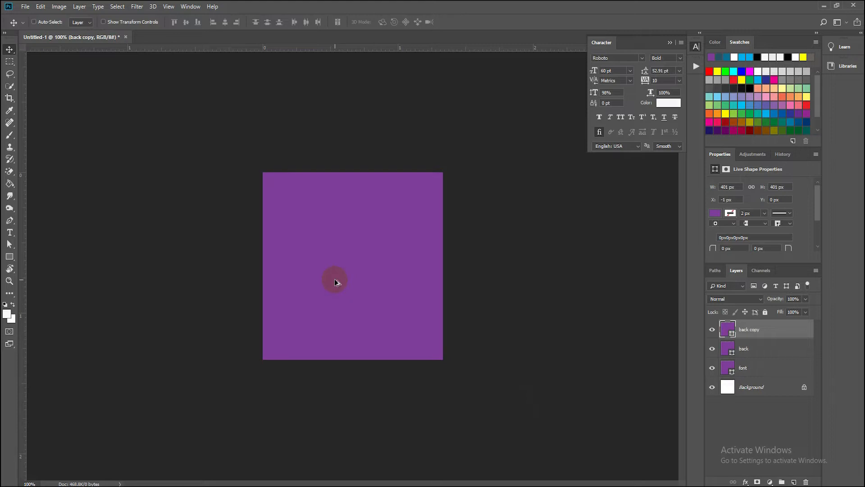
pyautogui.doubleClick(750, 330)
pyautogui.press('BackSpace')
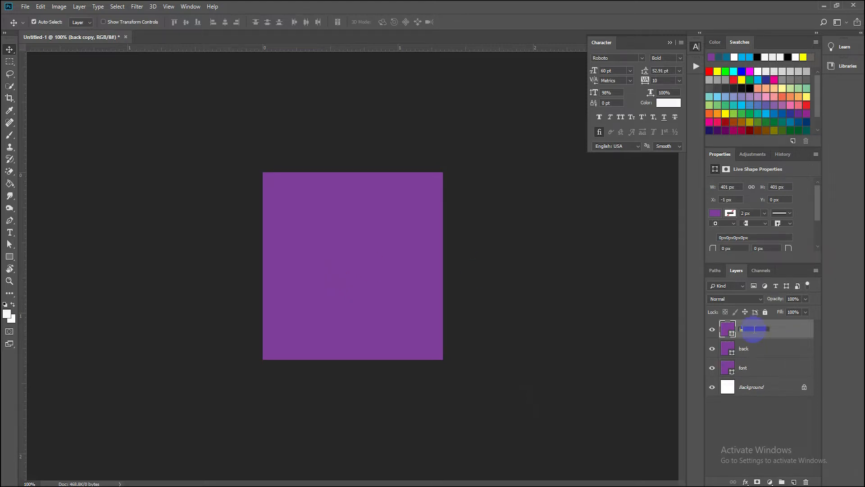
pyautogui.write('left')
pyautogui.press('Return')
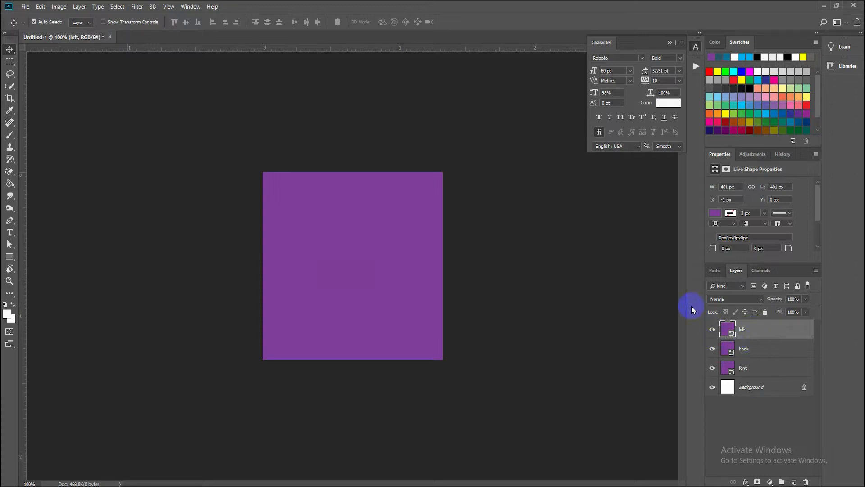
# Step: Narrow the "left" rectangle to about 125 px wide, keeping its left edge on the canvas edge
pyautogui.hotkey('ctrl', 't')
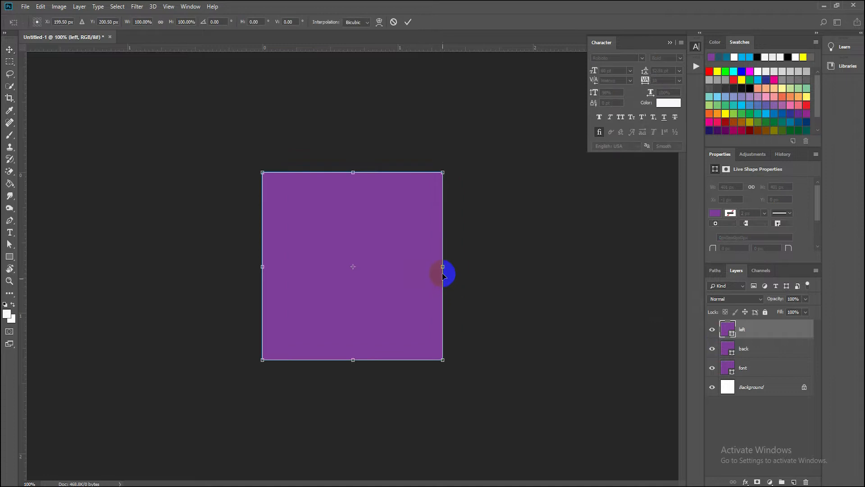
pyautogui.moveTo(443, 266); pyautogui.dragTo(317, 266)
pyautogui.press('Return')
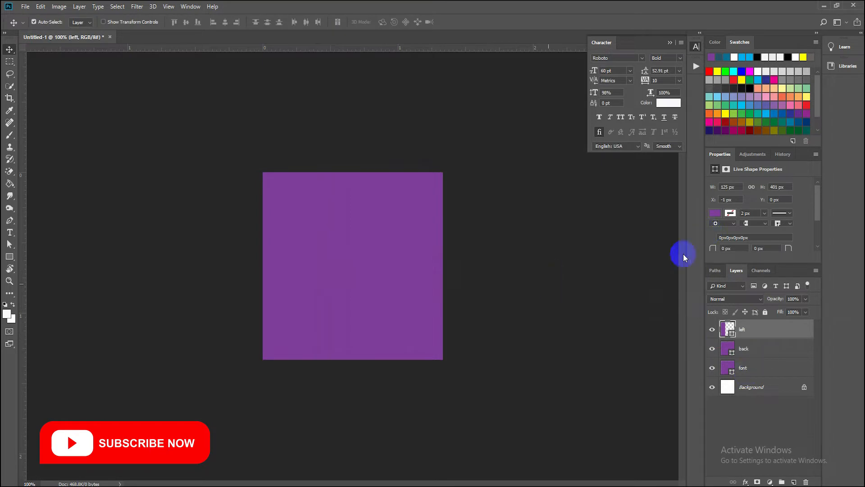
# Step: Change the "left" rectangle's fill to a slightly darker purple
pyautogui.click(716, 213)
pyautogui.click(718, 212)
pyautogui.click(717, 212)
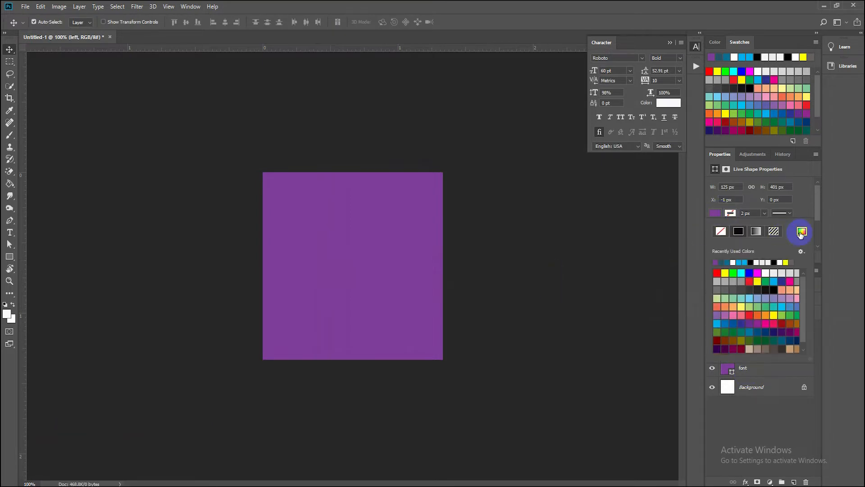
pyautogui.click(801, 230)
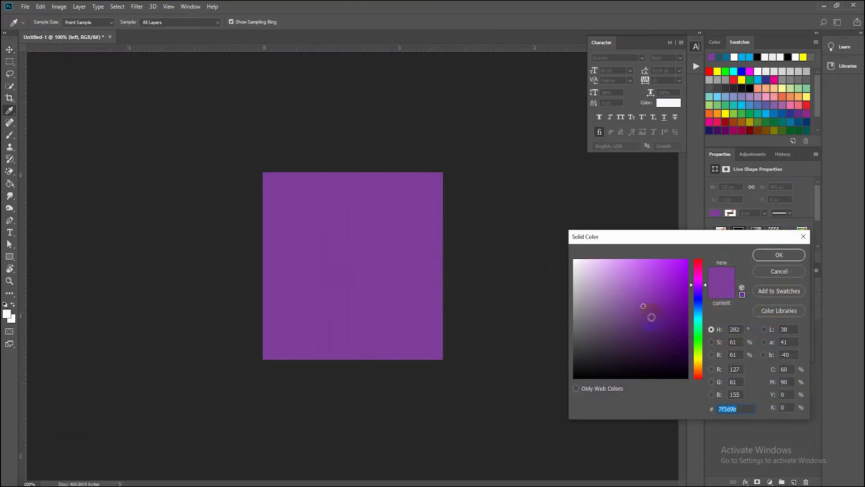
pyautogui.click(647, 318)
pyautogui.click(788, 260)
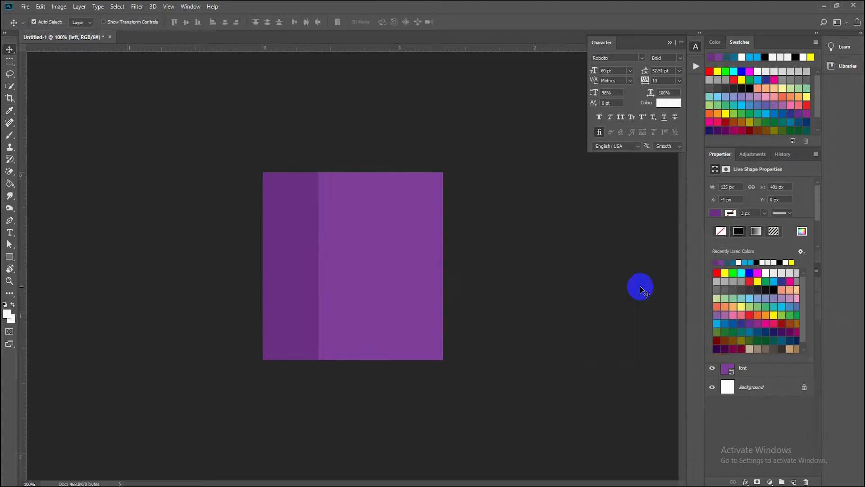
pyautogui.click(737, 436)
pyautogui.click(228, 257)
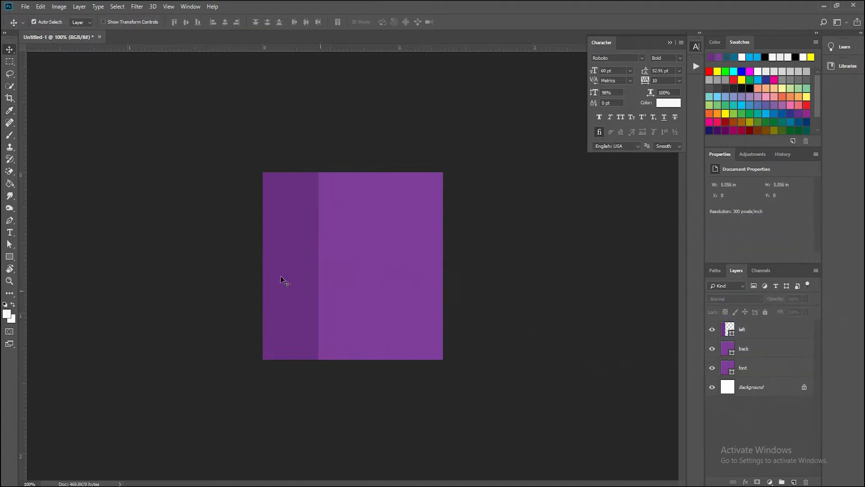
# Step: Duplicate the "back" layer and name the copy "top"
pyautogui.click(773, 336)
pyautogui.click(758, 354)
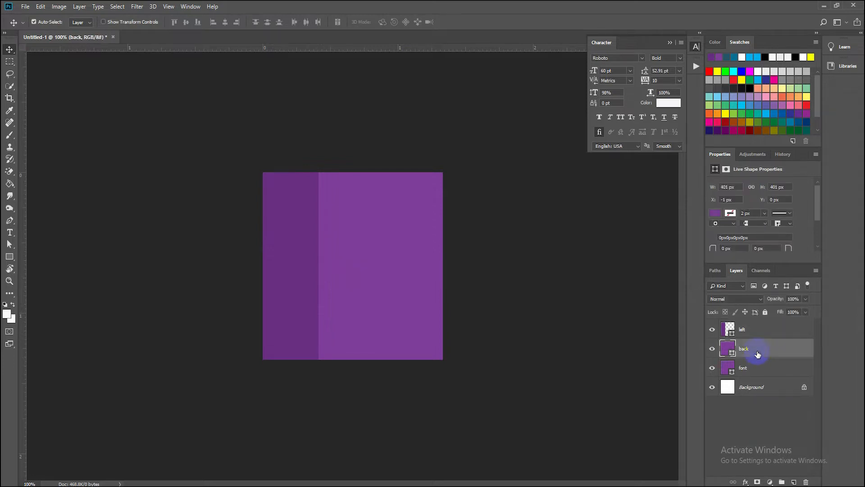
pyautogui.hotkey('ctrl', 'j')
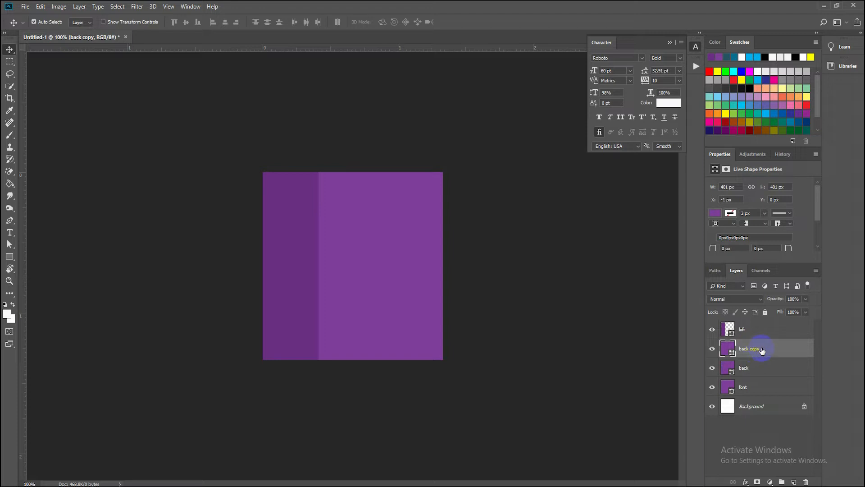
pyautogui.doubleClick(752, 349)
pyautogui.write('top')
pyautogui.click(419, 344)
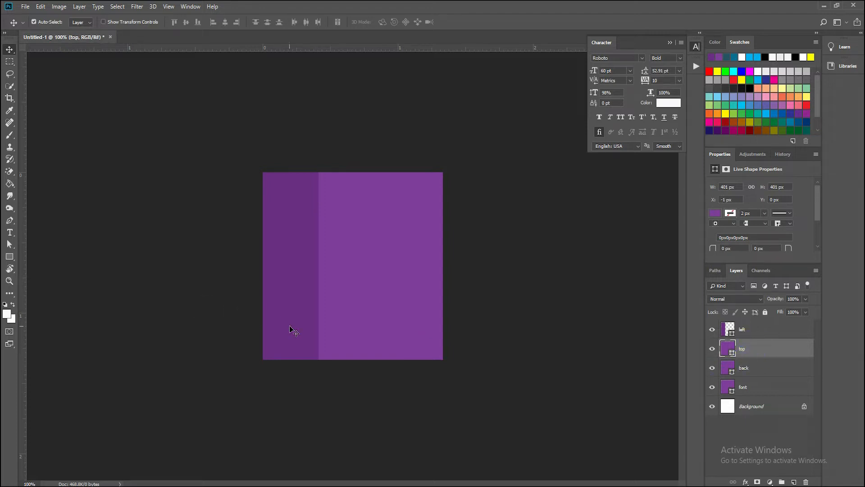
# Step: Shorten the "top" rectangle to about 104 px high from its upper edge and move its layer above "left"
pyautogui.hotkey('ctrl', 't')
pyautogui.moveTo(365, 360); pyautogui.dragTo(373, 223)
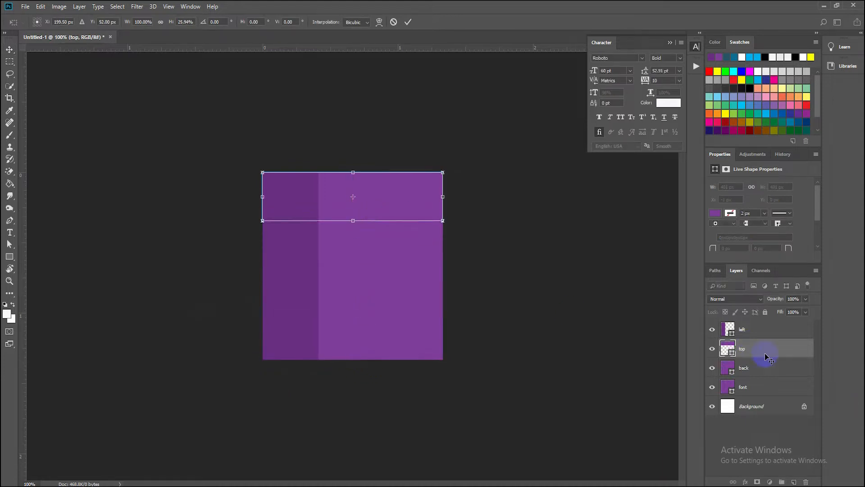
pyautogui.press('Return')
pyautogui.moveTo(759, 326); pyautogui.dragTo(757, 330)
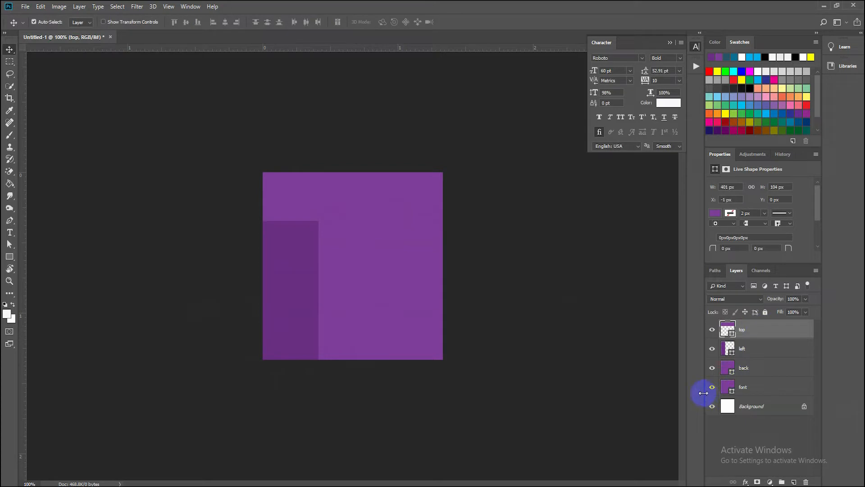
# Step: Change the "top" rectangle's fill to the darker purple #58256e
pyautogui.click(715, 213)
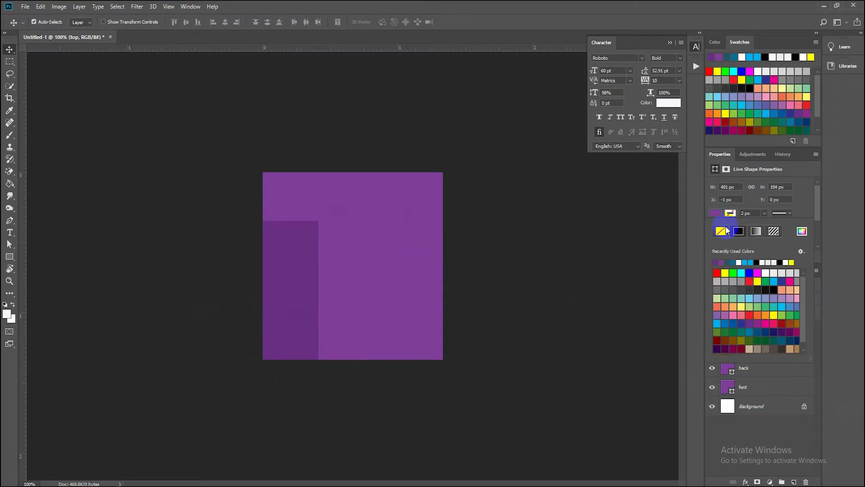
pyautogui.click(803, 230)
pyautogui.click(716, 213)
pyautogui.click(717, 214)
pyautogui.click(803, 230)
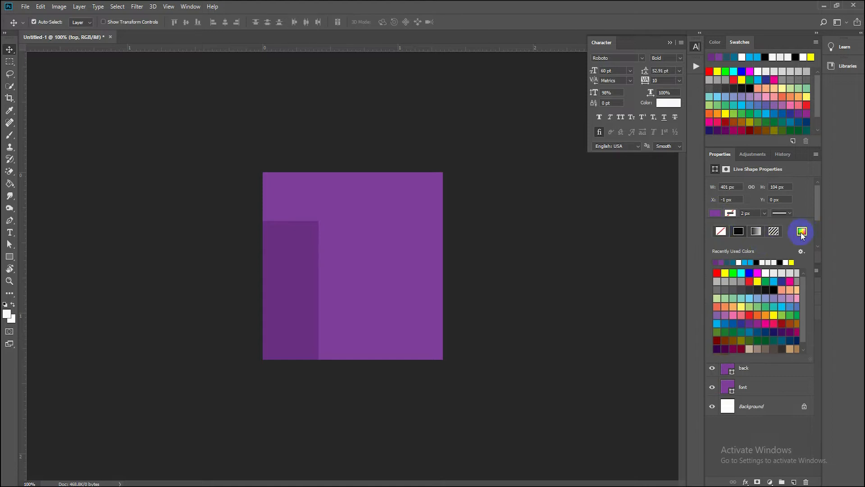
pyautogui.click(650, 327)
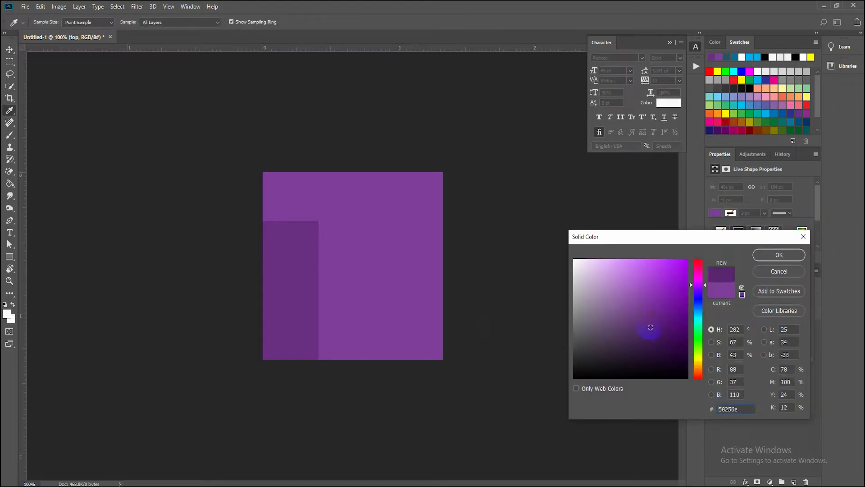
pyautogui.click(799, 255)
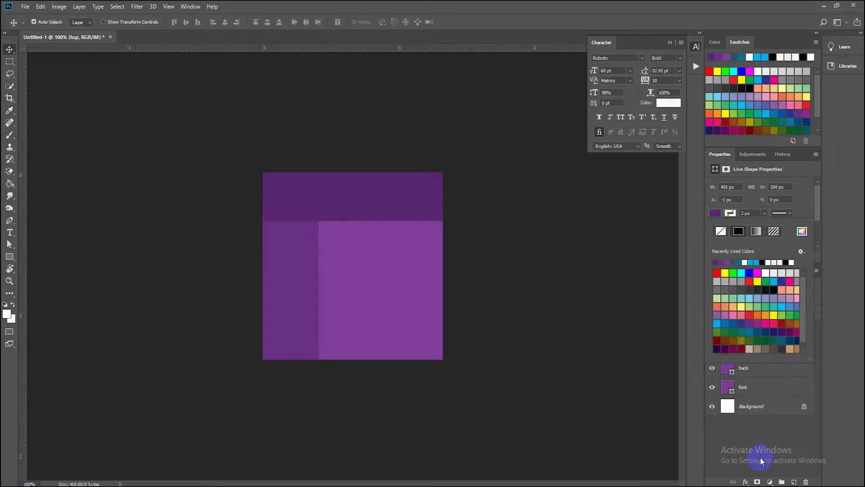
pyautogui.click(766, 437)
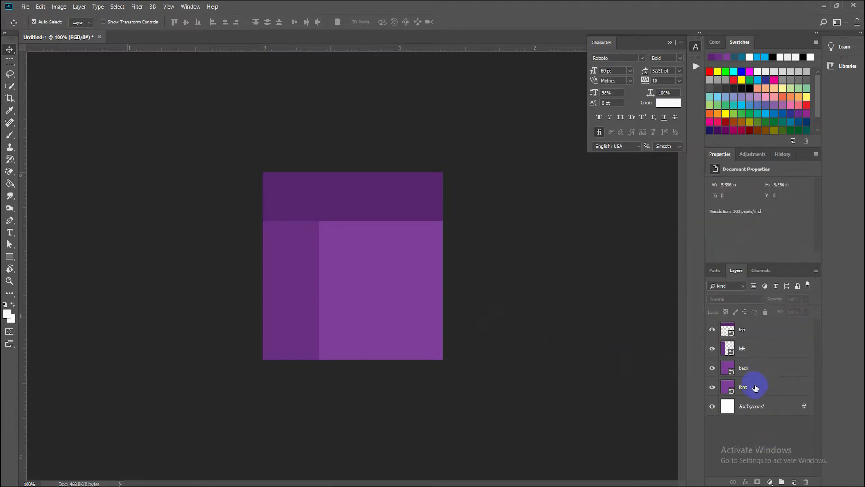
pyautogui.click(755, 388)
pyautogui.click(752, 430)
pyautogui.click(9, 233)
pyautogui.moveTo(286, 261); pyautogui.dragTo(415, 305)
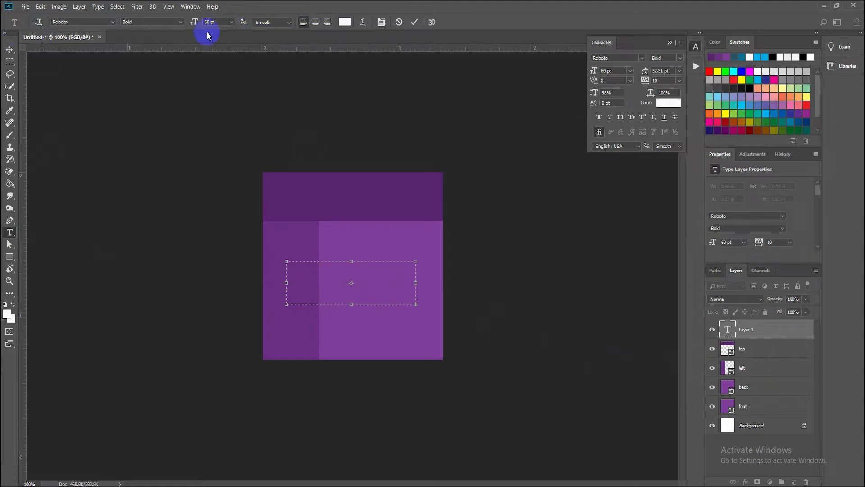
pyautogui.click(231, 22)
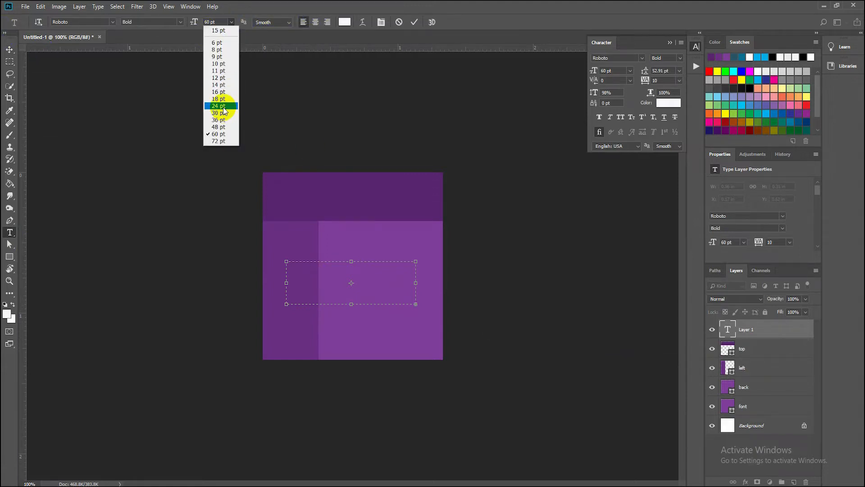
pyautogui.click(304, 274)
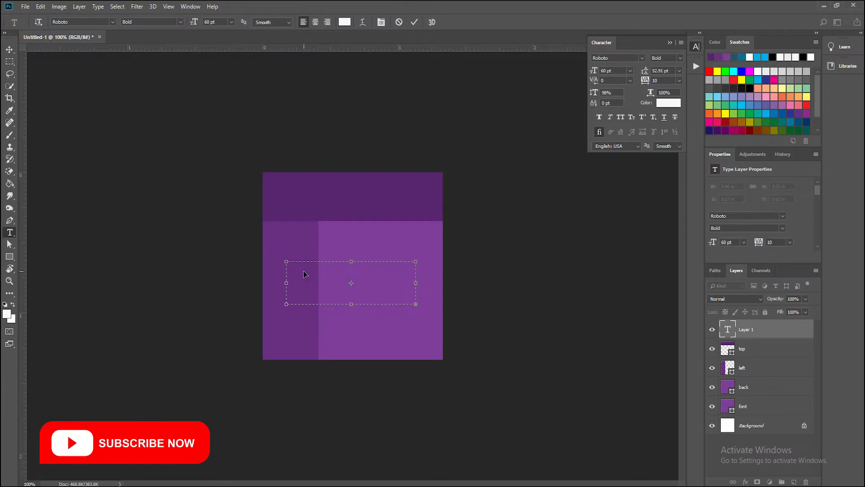
pyautogui.click(231, 23)
pyautogui.click(10, 53)
pyautogui.click(763, 343)
pyautogui.click(754, 332)
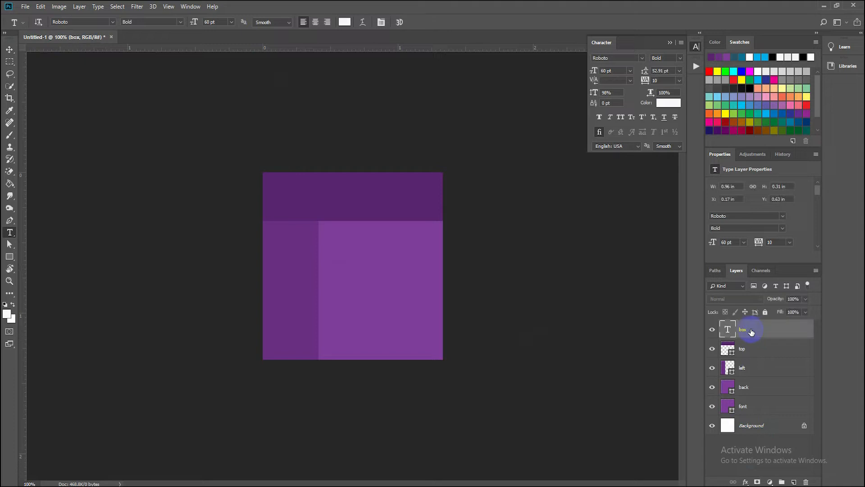
pyautogui.press('Delete')
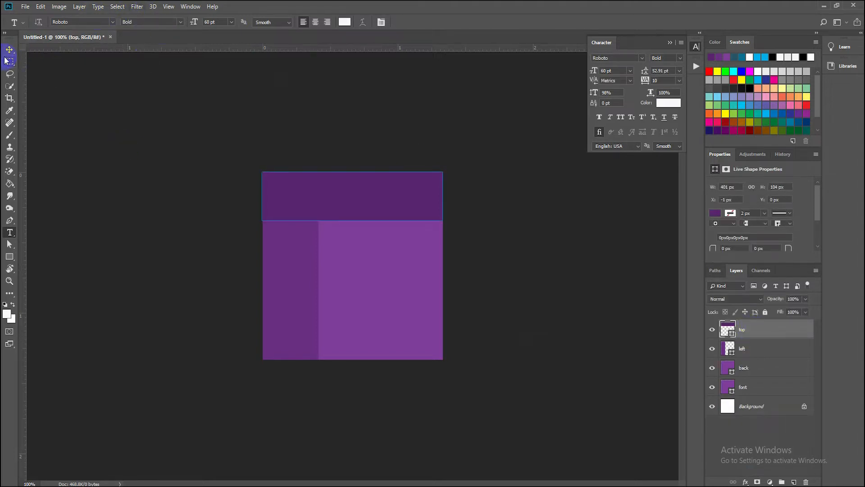
# Step: Add a 12 pt paragraph text reading "Box" in a wide frame across the middle of the canvas
pyautogui.click(231, 20)
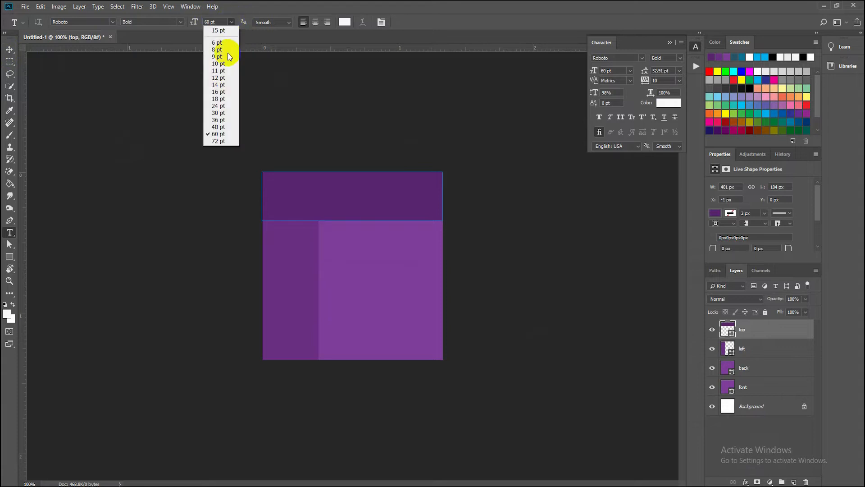
pyautogui.click(222, 78)
pyautogui.moveTo(290, 245); pyautogui.dragTo(430, 309)
pyautogui.write('box')
pyautogui.hotkey('ctrl', 'a')
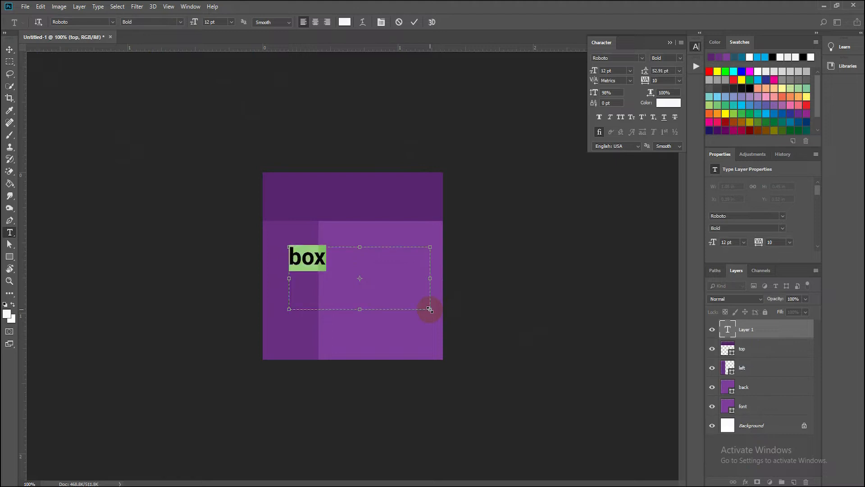
pyautogui.write('Box')
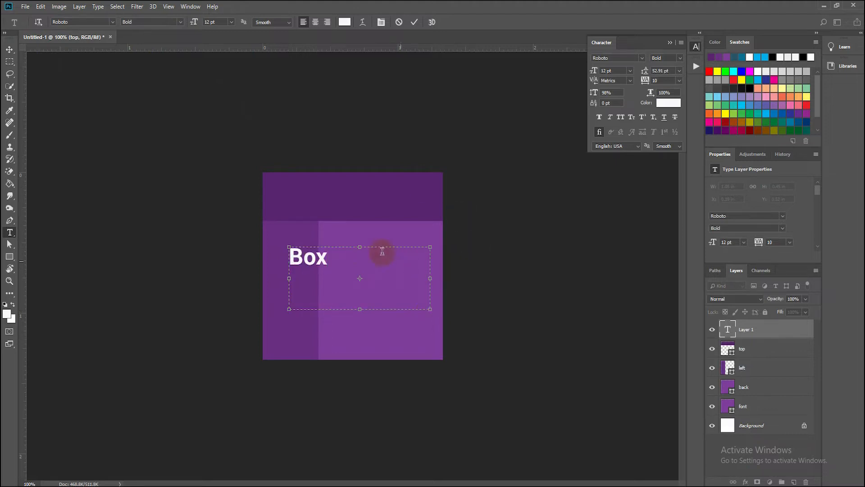
# Step: Apply Faux Bold and All Caps to the "Box" text and shift it slightly to the right
pyautogui.hotkey('ctrl', 'a')
pyautogui.click(599, 118)
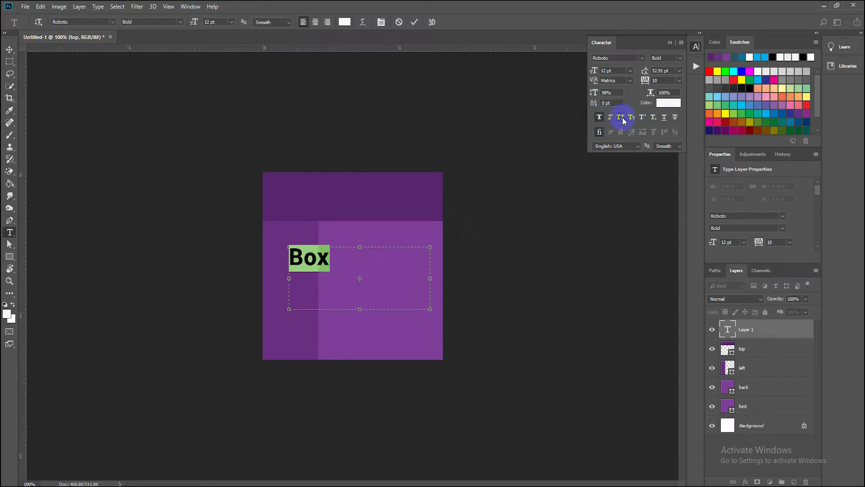
pyautogui.click(621, 117)
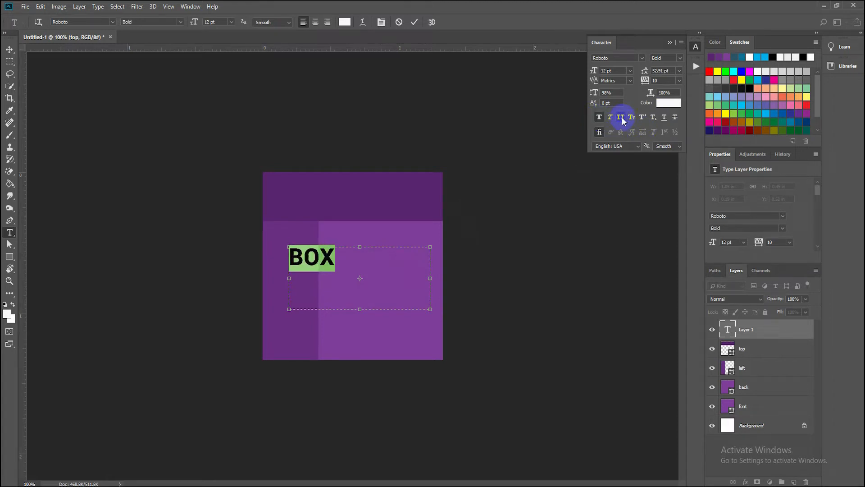
pyautogui.click(10, 49)
pyautogui.moveTo(329, 255); pyautogui.dragTo(362, 254)
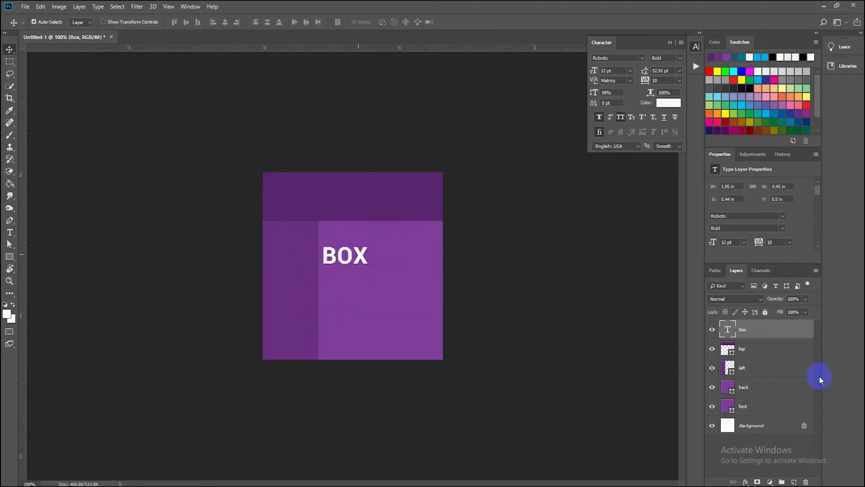
# Step: Shrink the text frame of the "Box" layer so it fits closely around the word
pyautogui.doubleClick(728, 329)
pyautogui.moveTo(393, 307); pyautogui.dragTo(394, 274)
pyautogui.moveTo(464, 259); pyautogui.dragTo(377, 252)
pyautogui.click(9, 51)
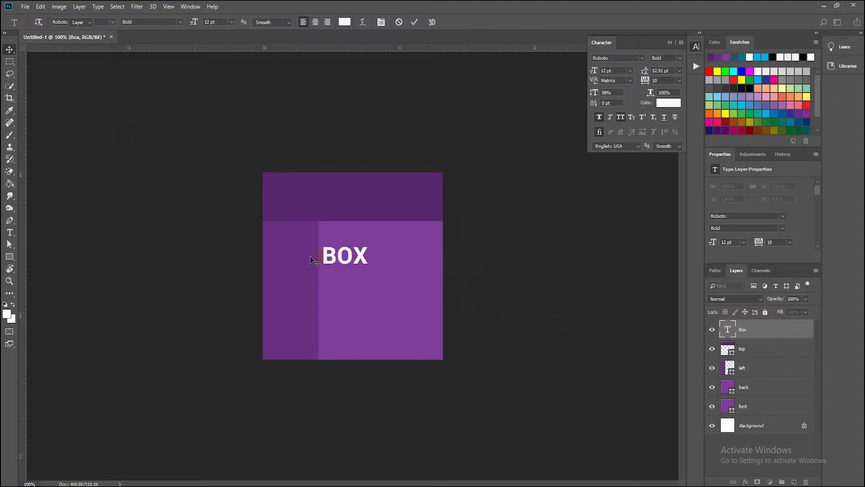
# Step: Scale the "Box" text up to about 303% and position it across the canvas just below the top face
pyautogui.click(343, 260)
pyautogui.hotkey('ctrl', 't')
pyautogui.moveTo(343, 259); pyautogui.dragTo(437, 318)
pyautogui.moveTo(404, 276); pyautogui.dragTo(407, 274)
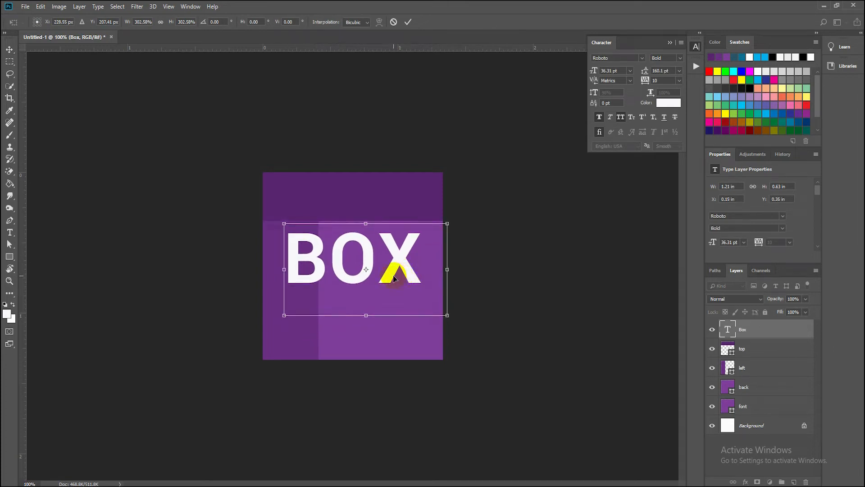
pyautogui.press('Return')
# Step: Duplicate the "Box" text directly beneath the original and rasterize both text layers
pyautogui.moveTo(366, 265); pyautogui.dragTo(368, 317)
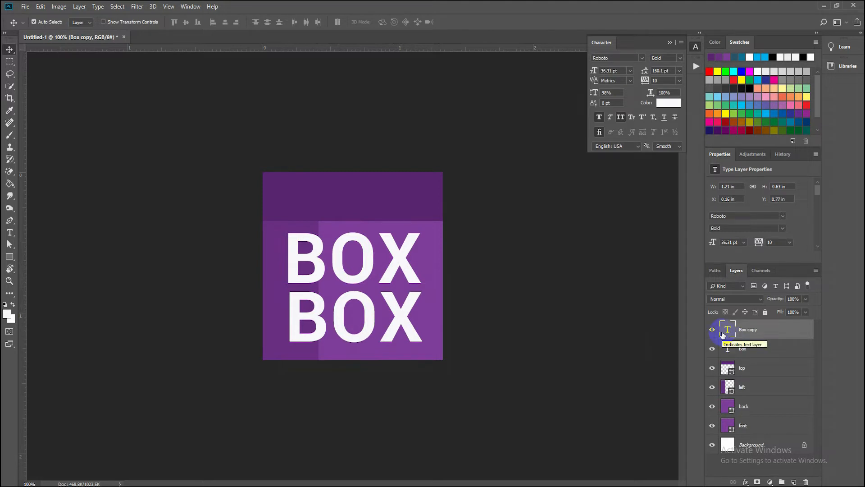
pyautogui.keyDown('shift'); pyautogui.click(748, 349); pyautogui.keyUp('shift')
pyautogui.rightClick(750, 349)
pyautogui.click(656, 213)
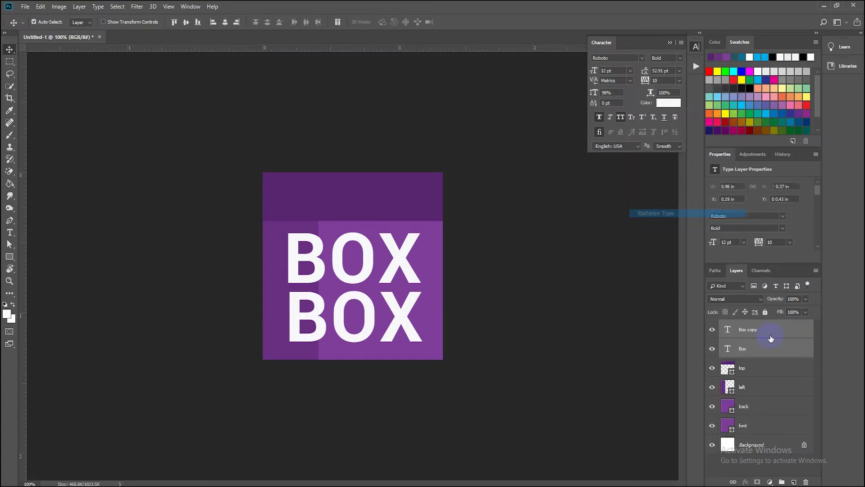
# Step: Move both rasterized "Box" layers directly above "font" and merge them with the "font" layer
pyautogui.moveTo(749, 350); pyautogui.dragTo(761, 417)
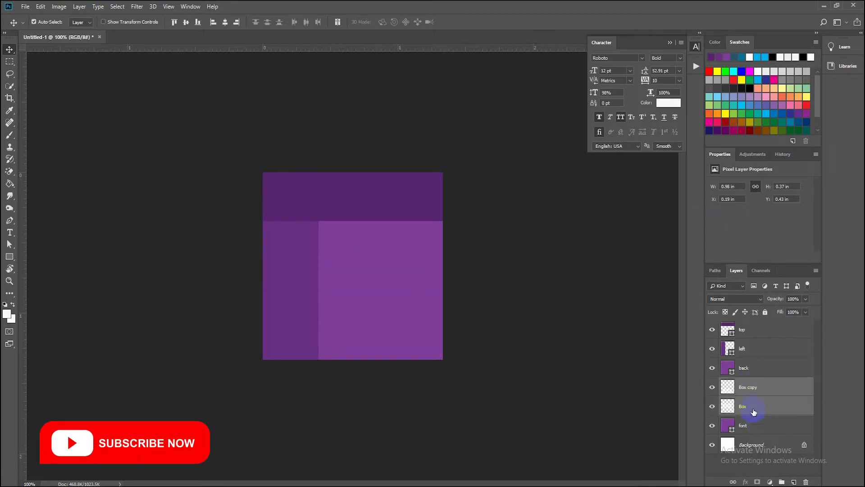
pyautogui.keyDown('shift'); pyautogui.click(757, 423); pyautogui.keyUp('shift')
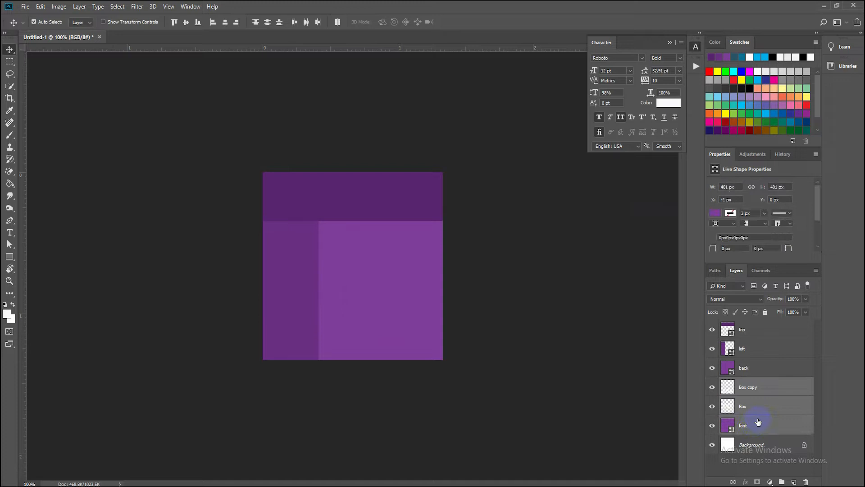
pyautogui.rightClick(760, 410)
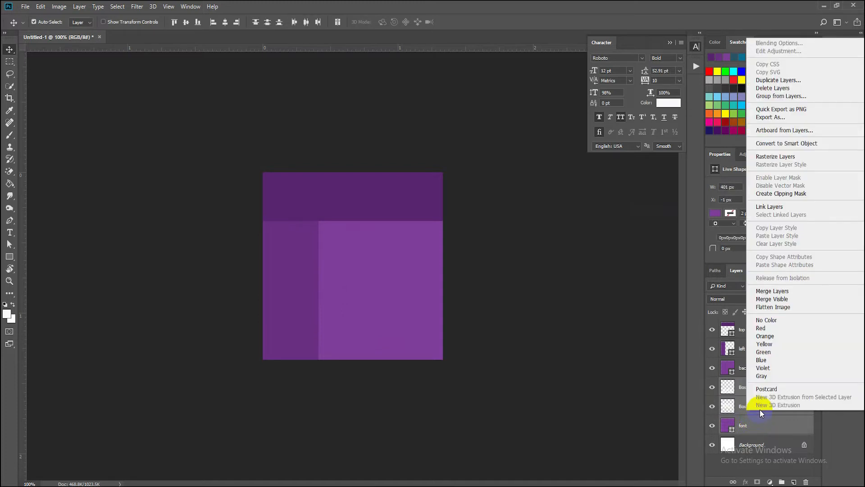
pyautogui.click(776, 291)
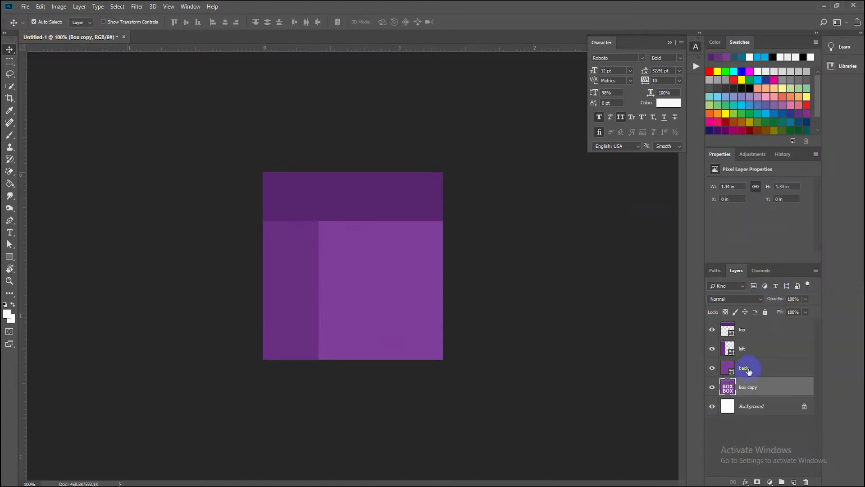
# Step: Move the merged "Box copy" layer above the "back" layer in the layer stack
pyautogui.moveTo(746, 388); pyautogui.dragTo(744, 363)
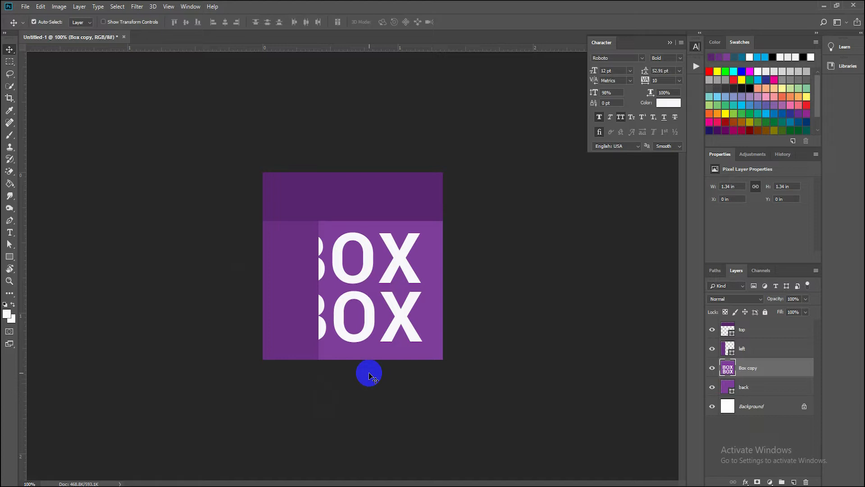
pyautogui.click(333, 335)
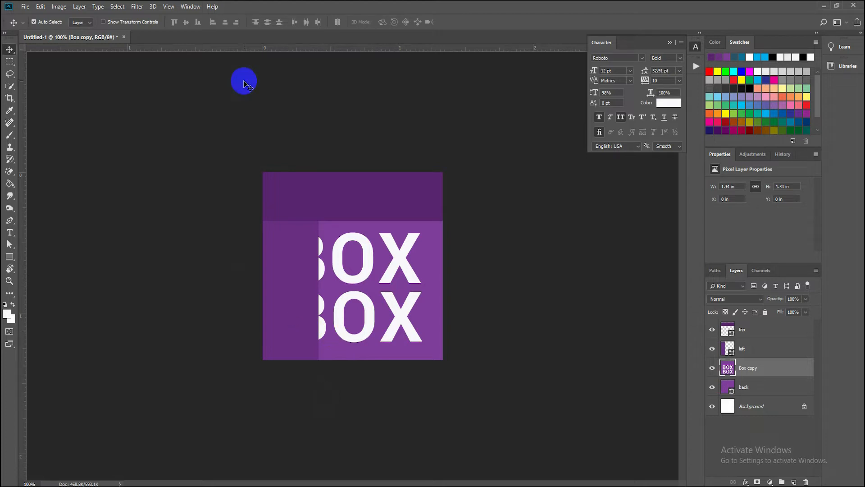
pyautogui.click(391, 248)
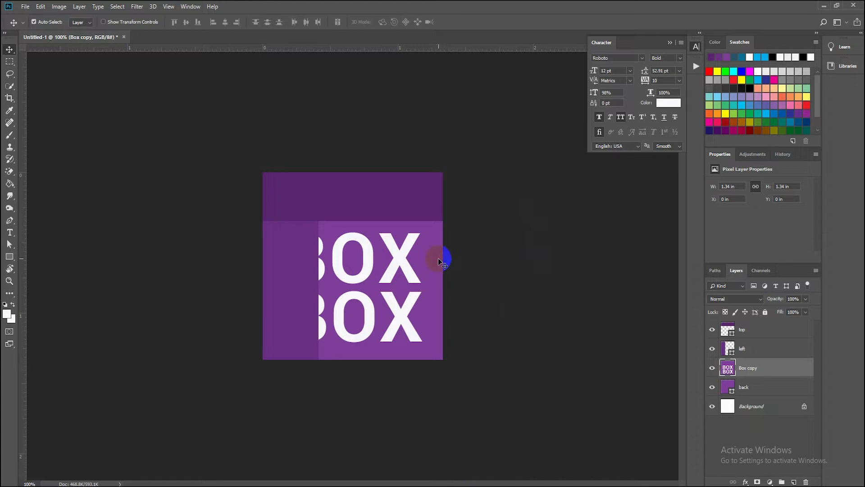
# Step: Save the document in Photoshop format with Maximize Compatibility enabled
pyautogui.click(26, 6)
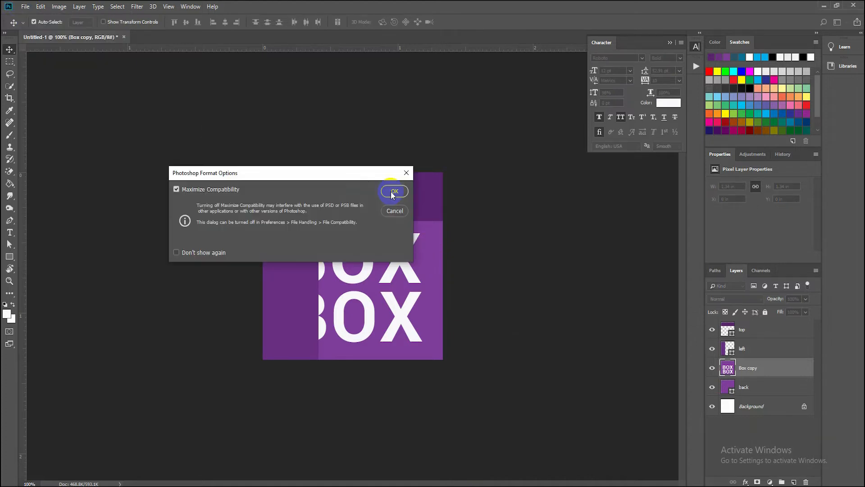
pyautogui.click(394, 194)
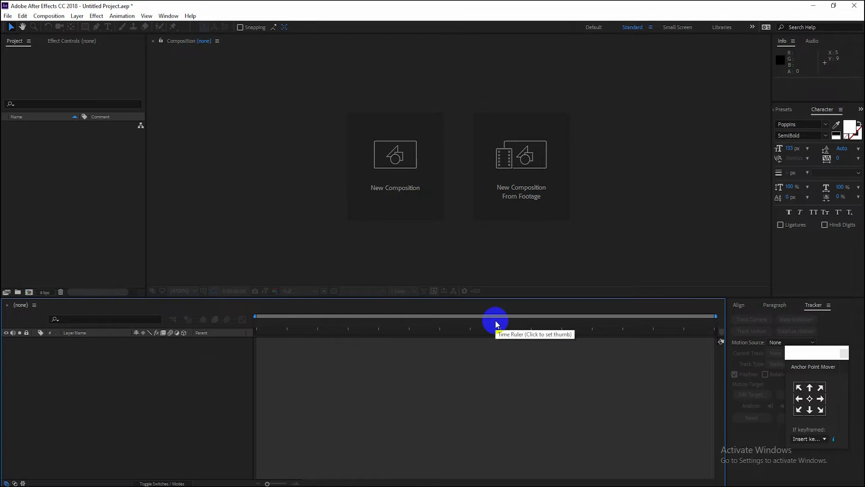
# Step: Import box.psd as Composition - Retain Layer Sizes with editable layer styles
pyautogui.doubleClick(80, 184)
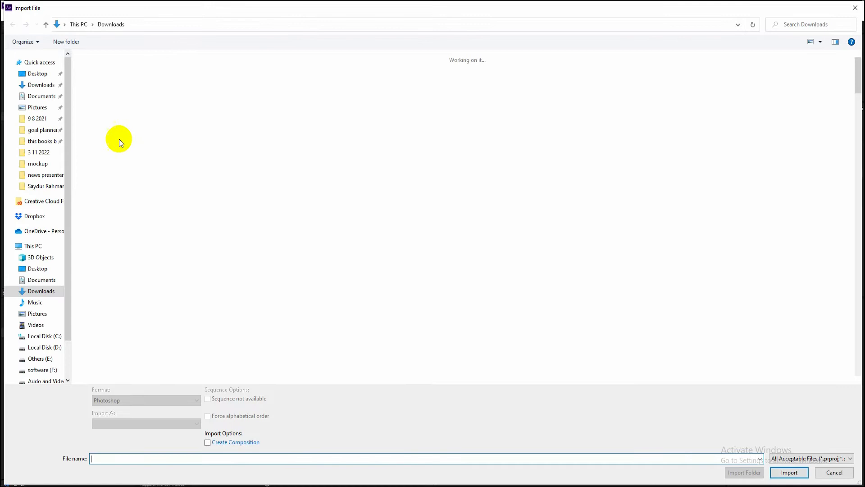
pyautogui.doubleClick(119, 139)
pyautogui.moveTo(93, 8); pyautogui.dragTo(220, 186)
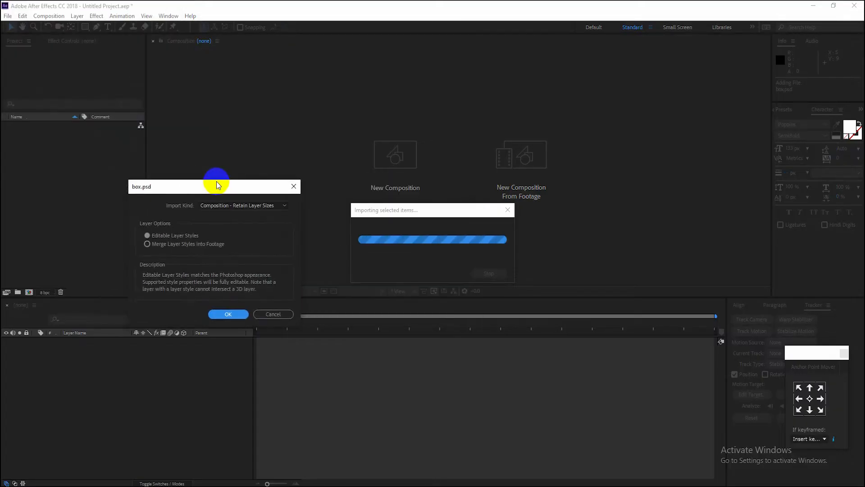
pyautogui.click(263, 206)
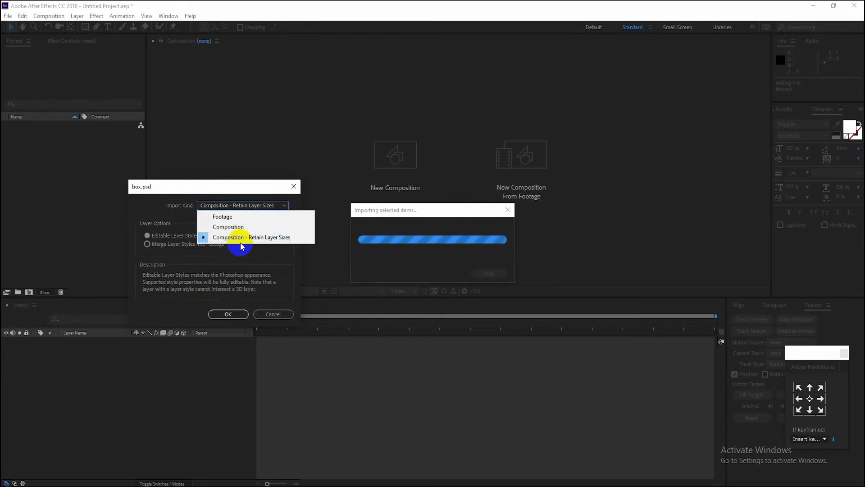
pyautogui.click(264, 238)
pyautogui.click(228, 314)
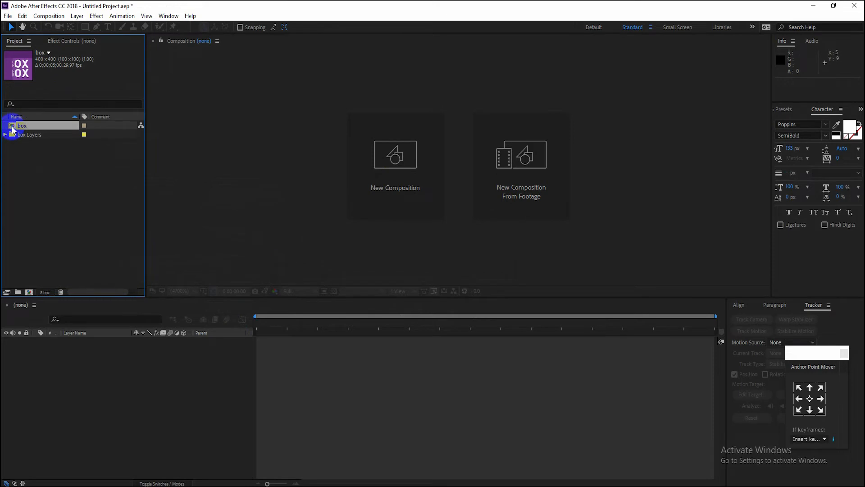
# Step: Open the "box" composition and set the scale of all five layers to 50%
pyautogui.doubleClick(12, 128)
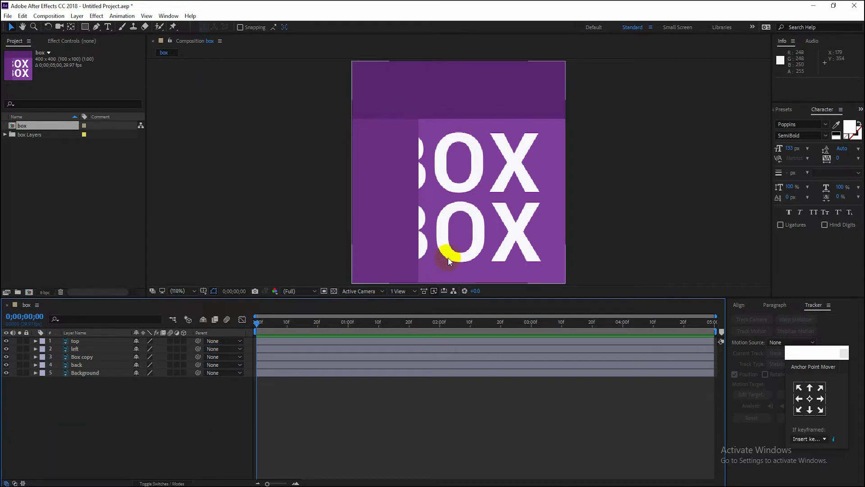
pyautogui.click(90, 390)
pyautogui.moveTo(121, 417); pyautogui.dragTo(96, 340)
pyautogui.press('s')
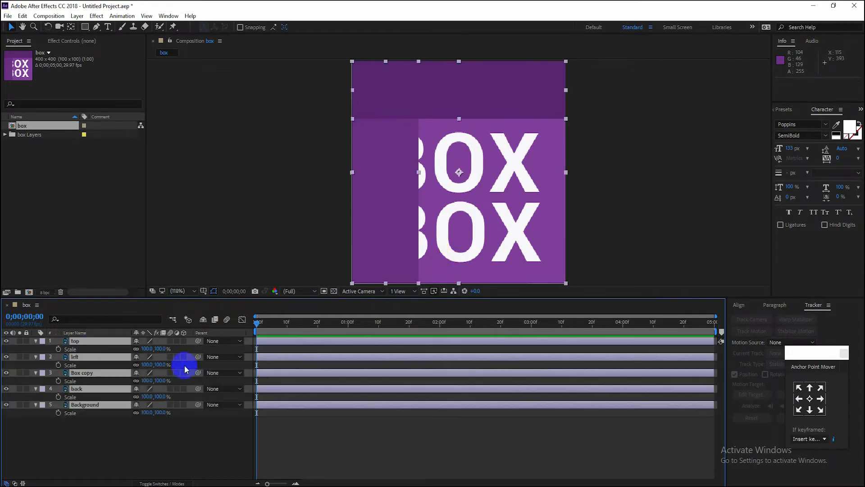
pyautogui.click(158, 349)
pyautogui.write('50')
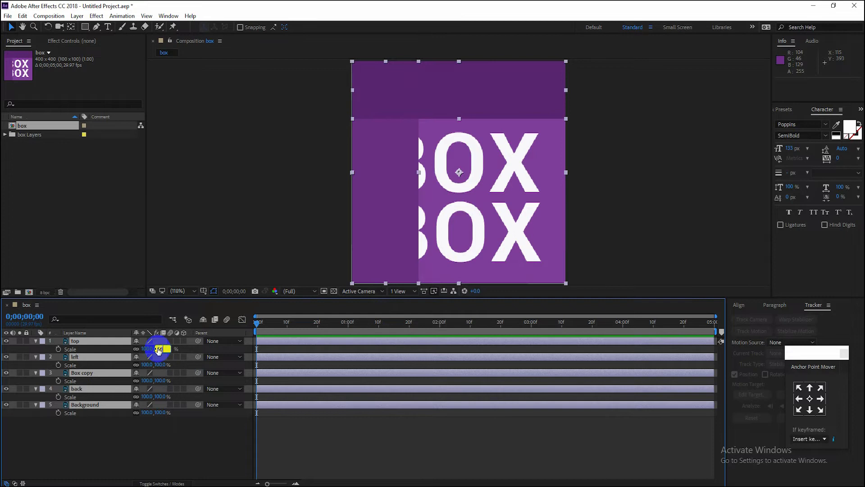
pyautogui.press('Return')
pyautogui.click(249, 481)
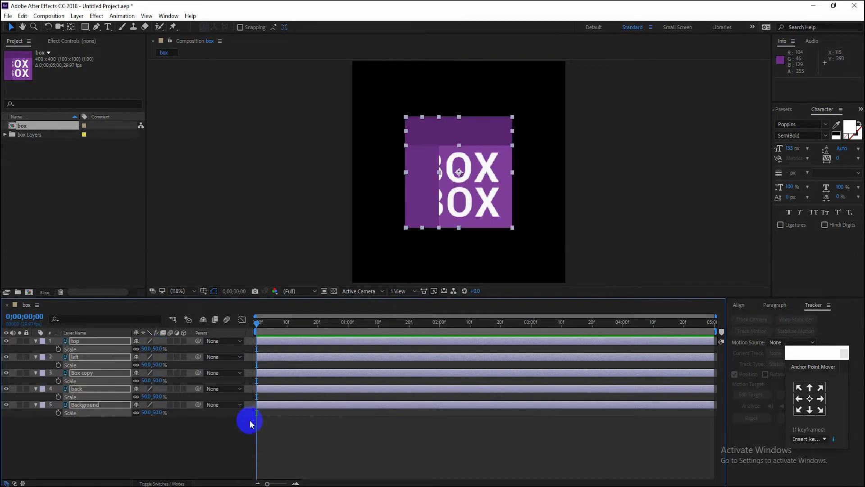
# Step: Turn all five layers of the "box" composition into 3D layers
pyautogui.click(35, 341)
pyautogui.moveTo(183, 340); pyautogui.dragTo(184, 372)
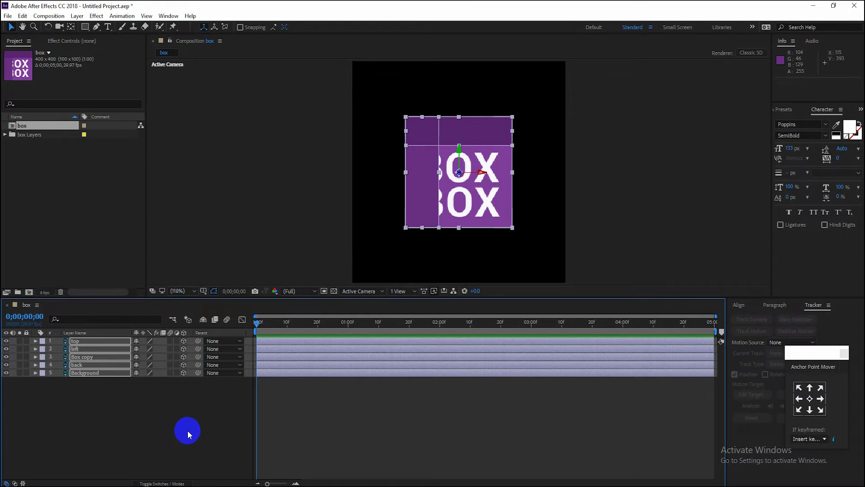
pyautogui.click(186, 430)
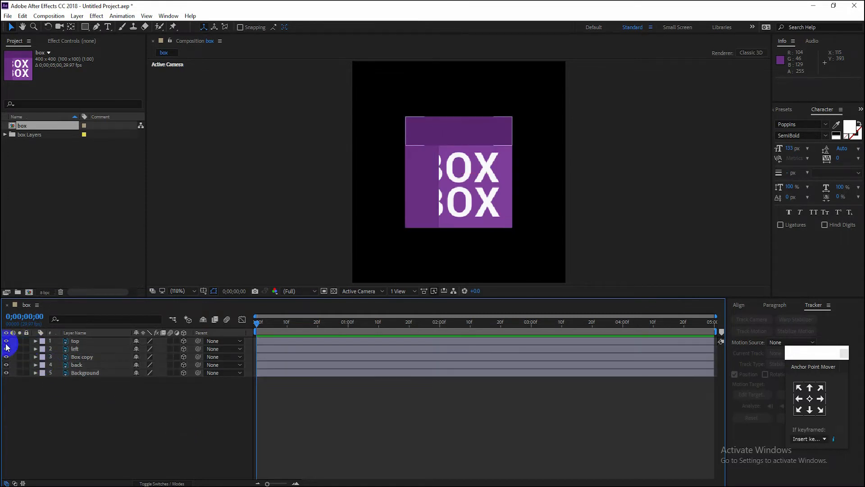
# Step: Hide all five layers in the "box" composition
pyautogui.moveTo(7, 341); pyautogui.dragTo(6, 373)
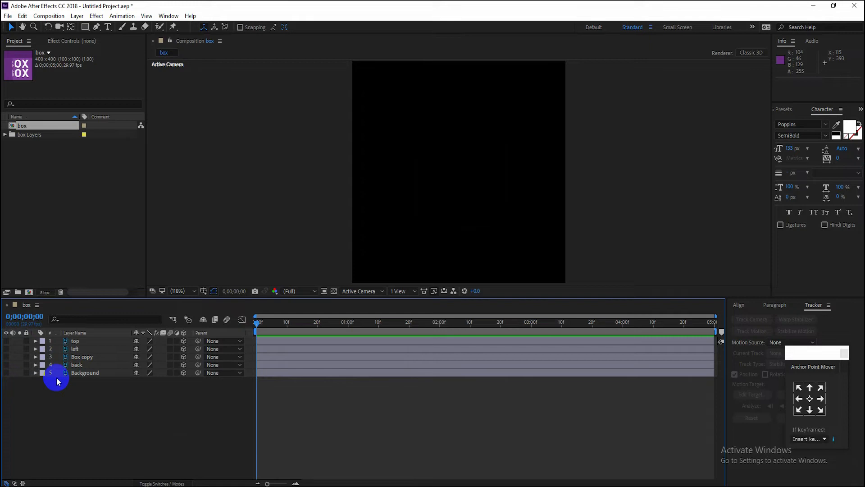
pyautogui.click(82, 365)
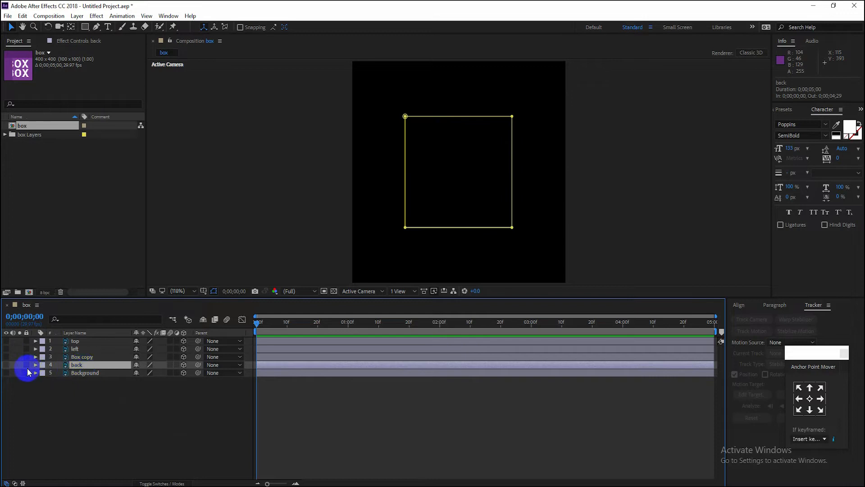
pyautogui.click(7, 367)
pyautogui.click(7, 365)
pyautogui.click(7, 365)
# Step: Show the "Box copy" layer and rename it "font"
pyautogui.click(47, 358)
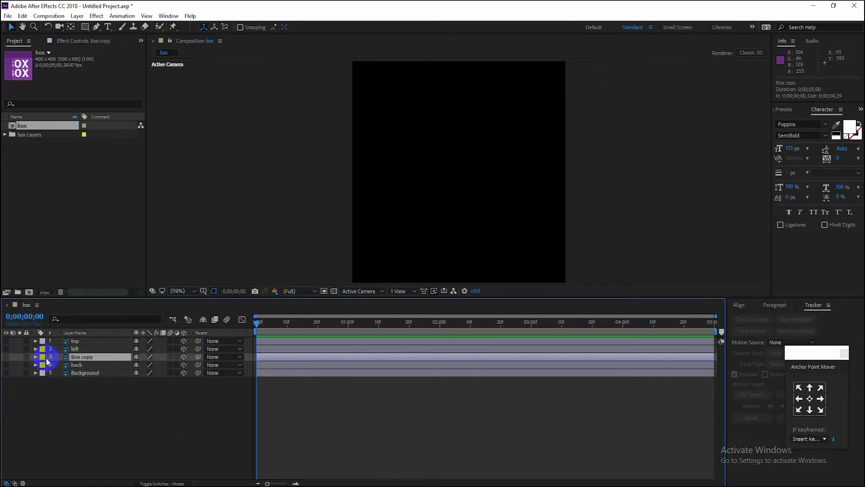
pyautogui.click(6, 357)
pyautogui.click(80, 359)
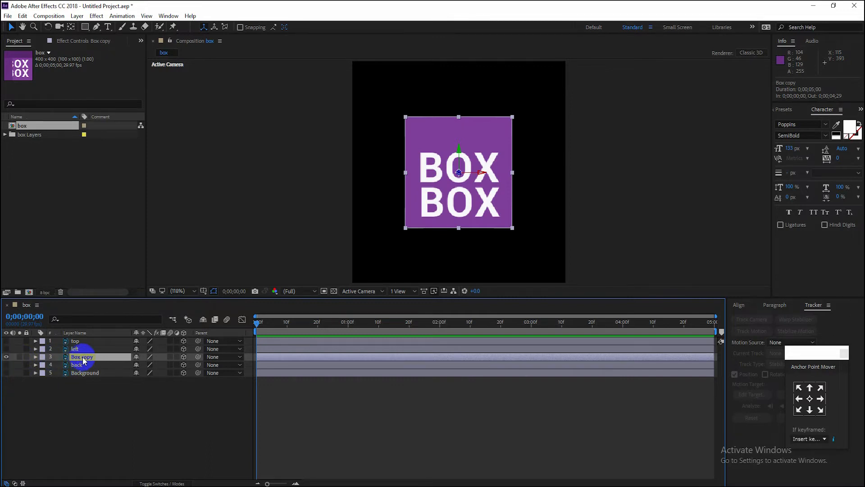
pyautogui.rightClick(83, 361)
pyautogui.click(118, 473)
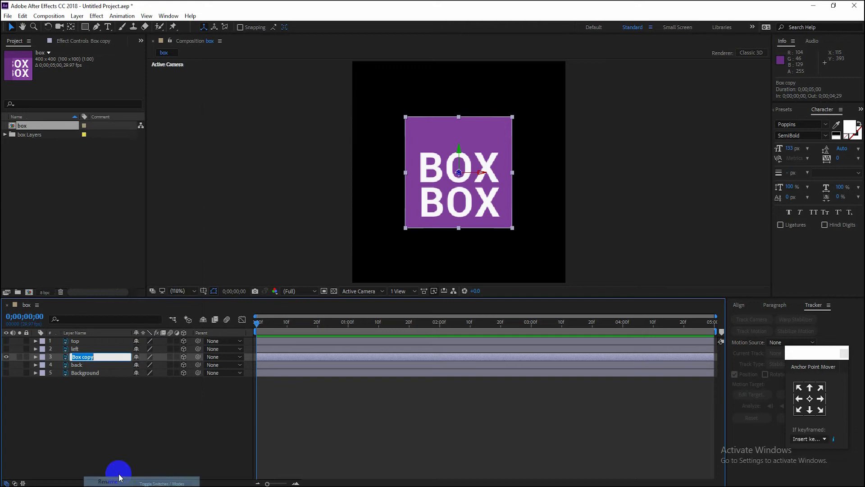
pyautogui.write('font')
pyautogui.press('Return')
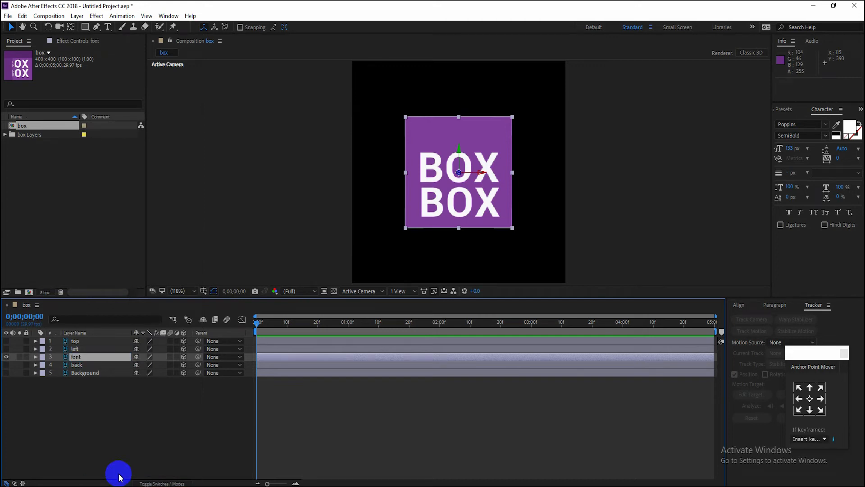
pyautogui.click(181, 439)
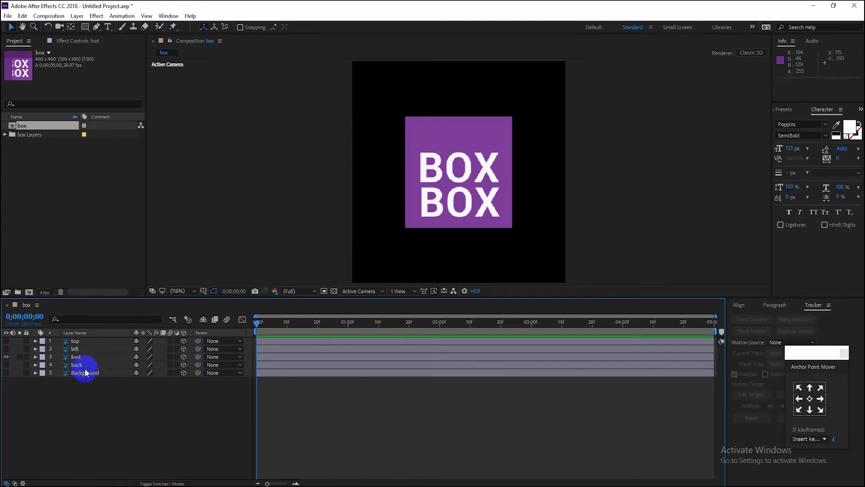
# Step: Show the "left" layer and lock the "top", "back" and "Background" layers
pyautogui.click(76, 358)
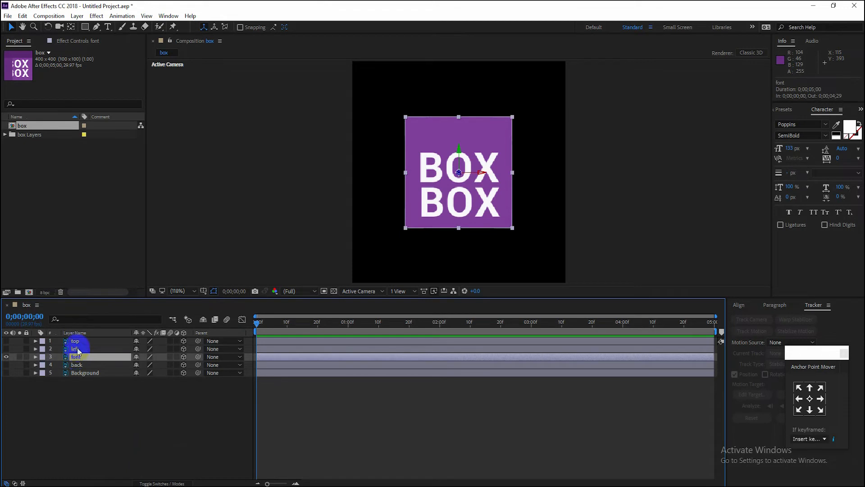
pyautogui.click(6, 349)
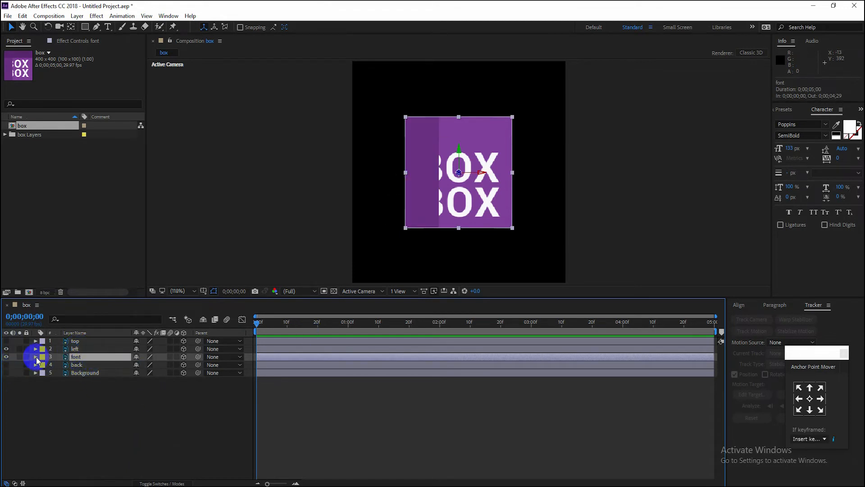
pyautogui.moveTo(26, 364); pyautogui.dragTo(26, 372)
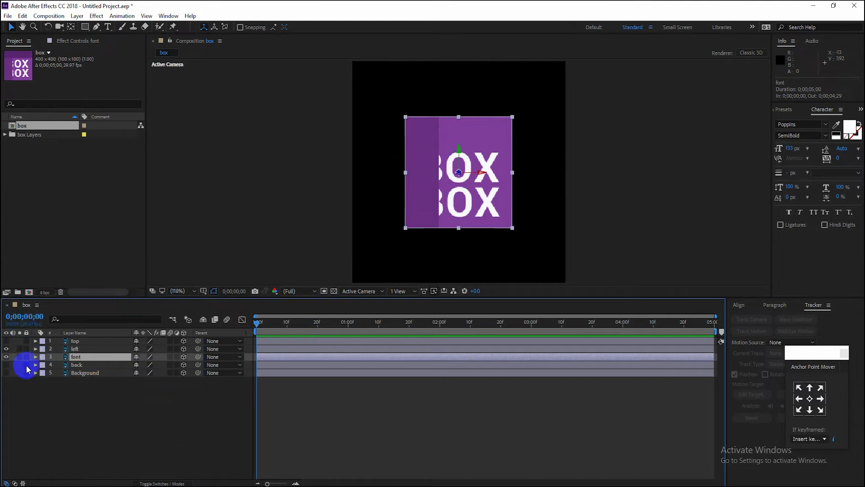
pyautogui.click(26, 340)
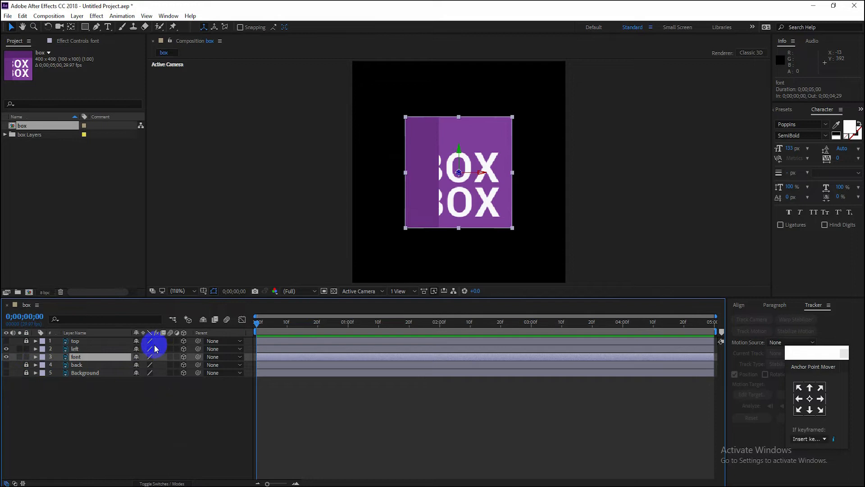
pyautogui.click(93, 357)
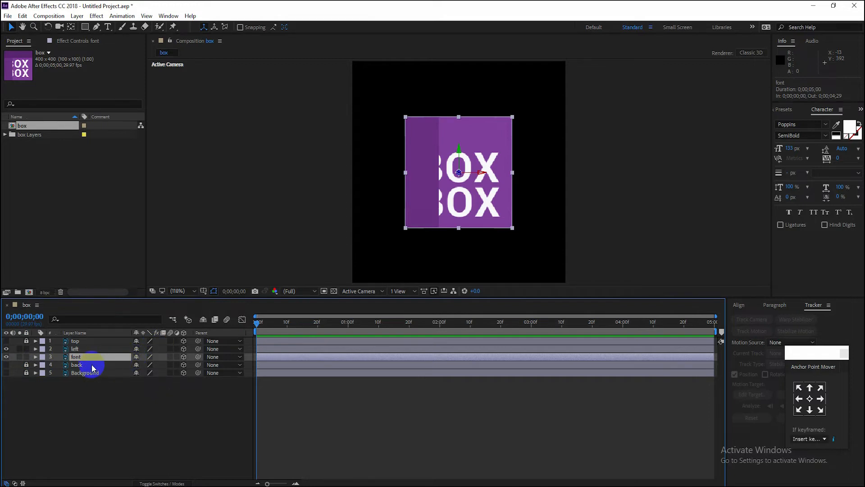
pyautogui.click(26, 365)
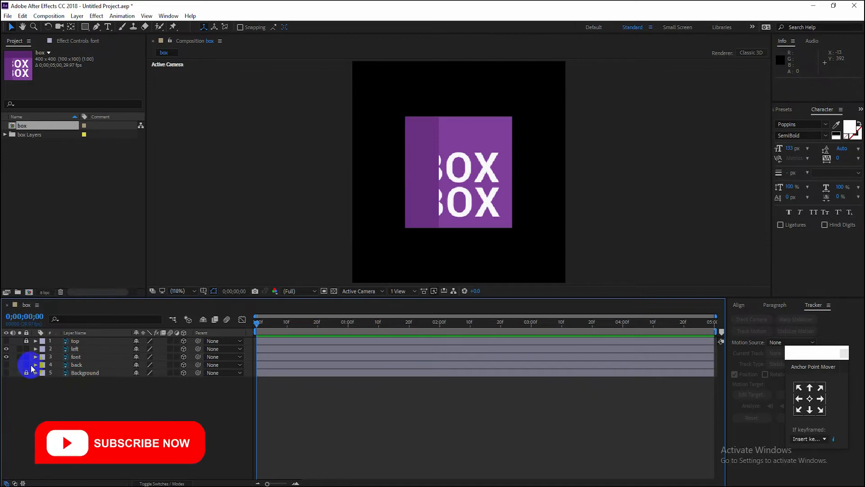
pyautogui.click(82, 372)
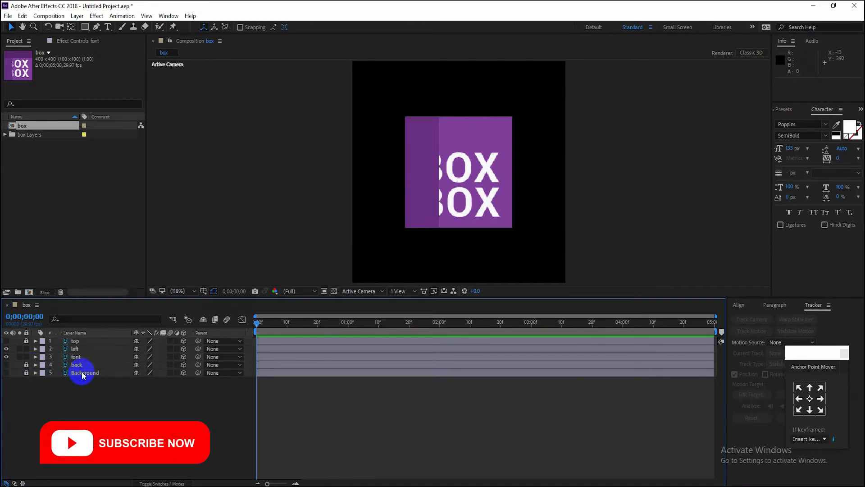
pyautogui.click(25, 363)
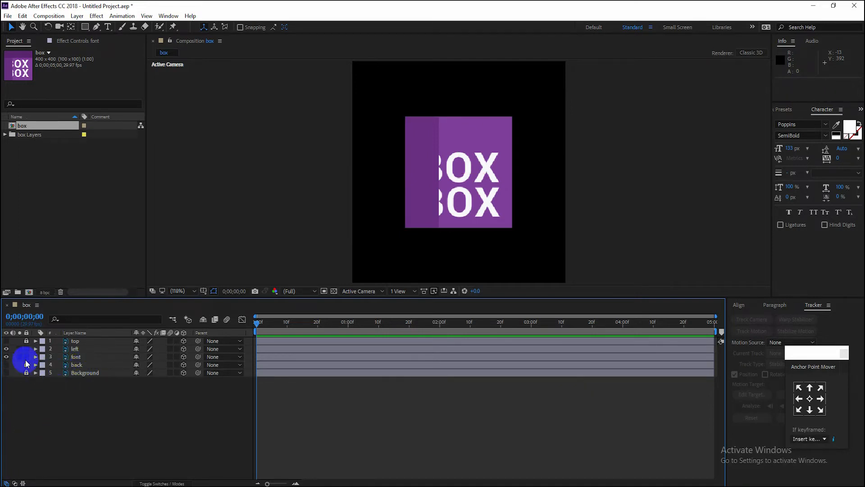
pyautogui.click(25, 349)
# Step: Solo the "left" layer and move its anchor point to the middle of its left edge
pyautogui.click(78, 350)
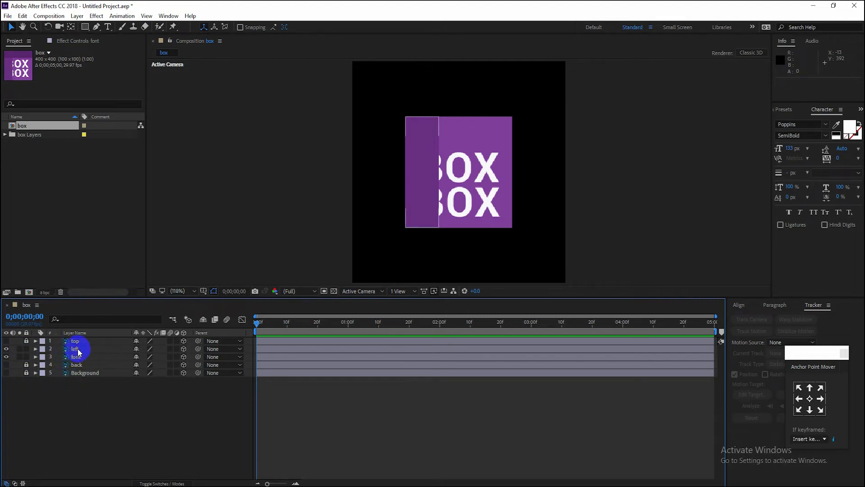
pyautogui.click(20, 348)
pyautogui.click(84, 350)
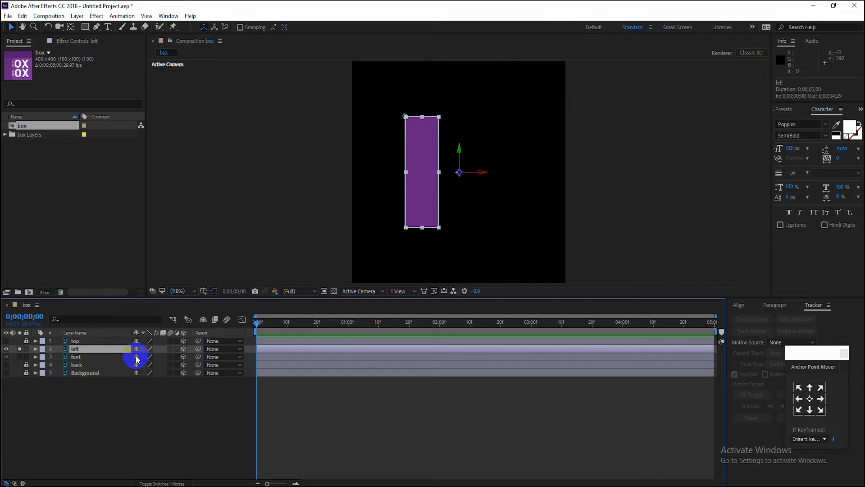
pyautogui.click(799, 399)
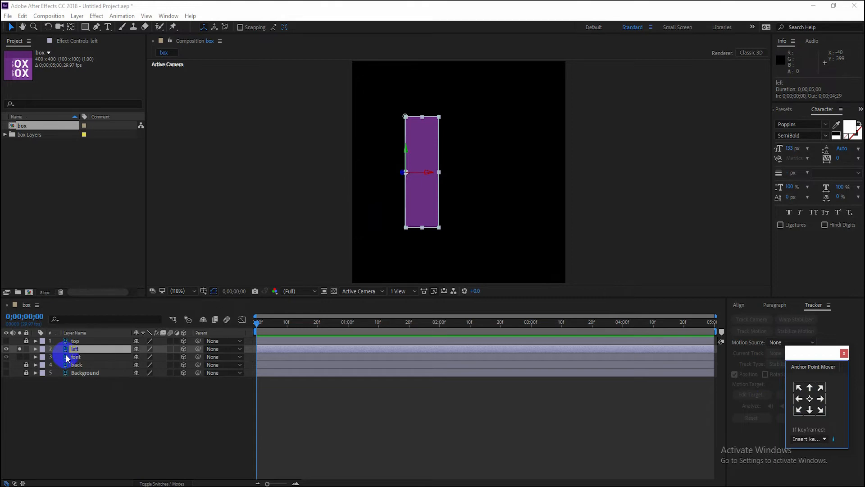
# Step: Set the "left" layer's Y Rotation to -90° and turn off its solo
pyautogui.press('r')
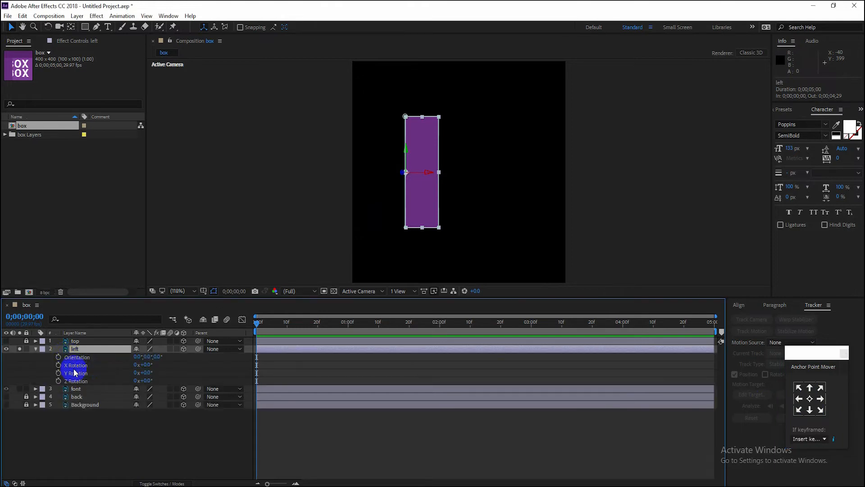
pyautogui.click(145, 372)
pyautogui.write('-90')
pyautogui.press('Return')
pyautogui.press('Return')
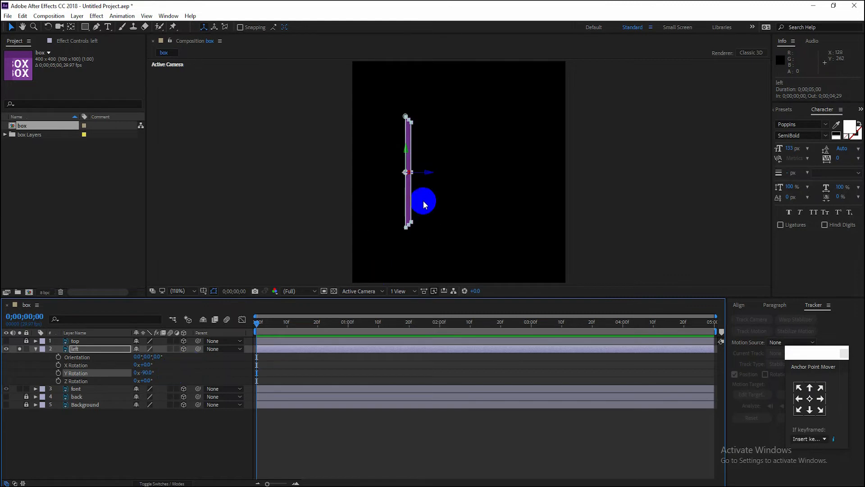
pyautogui.click(36, 348)
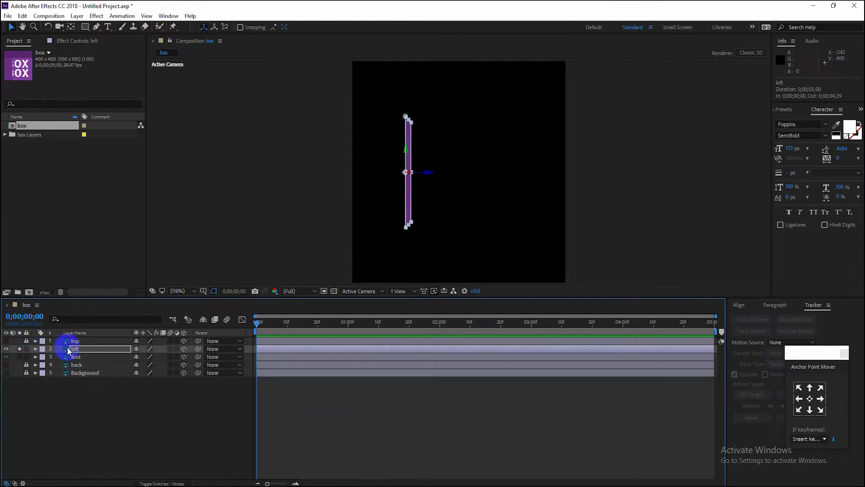
pyautogui.click(19, 348)
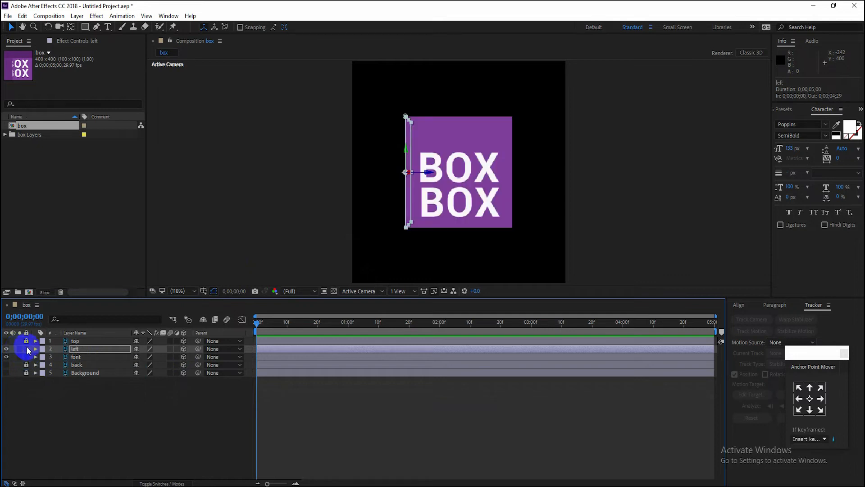
pyautogui.click(164, 436)
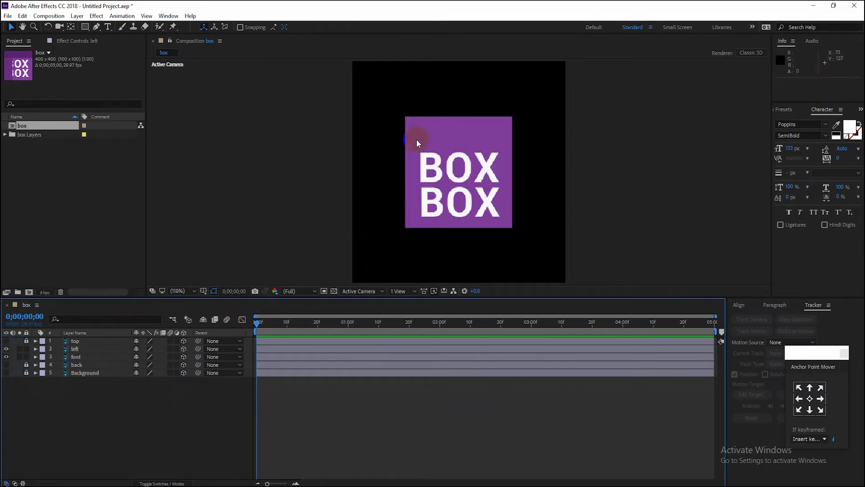
# Step: Try to orbit the Active Camera view with the Unified Camera tool
pyautogui.click(59, 27)
pyautogui.click(437, 171)
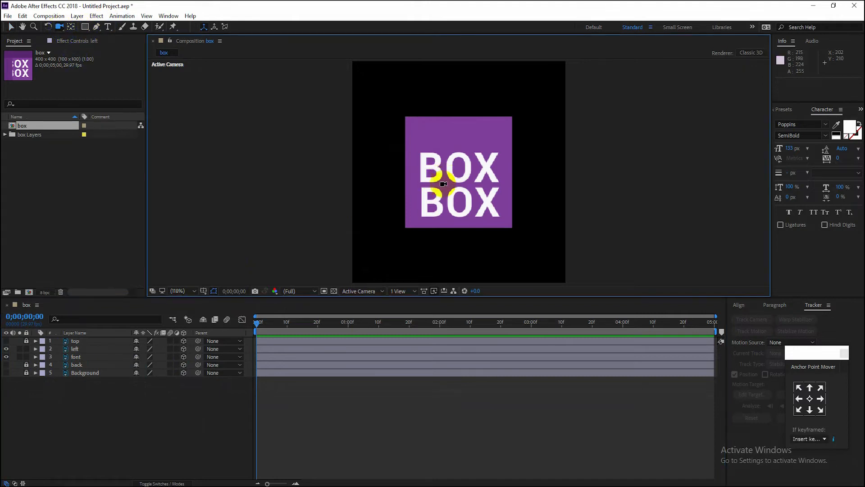
pyautogui.click(79, 349)
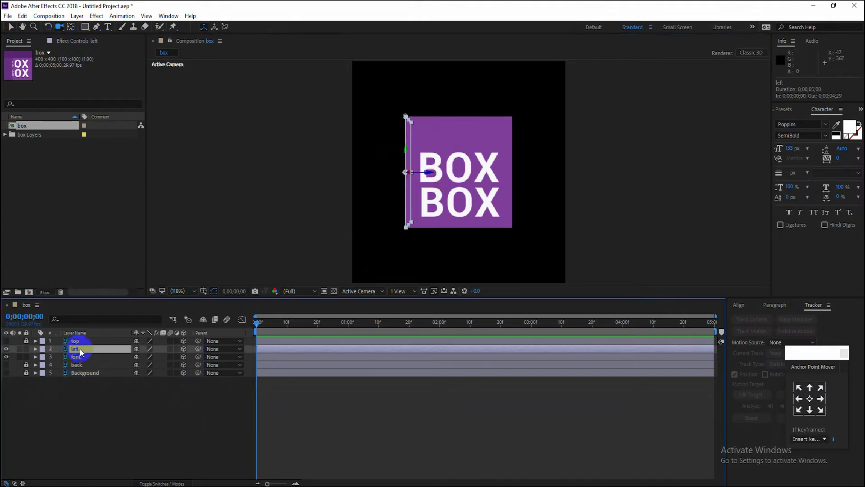
pyautogui.moveTo(458, 174); pyautogui.dragTo(491, 176)
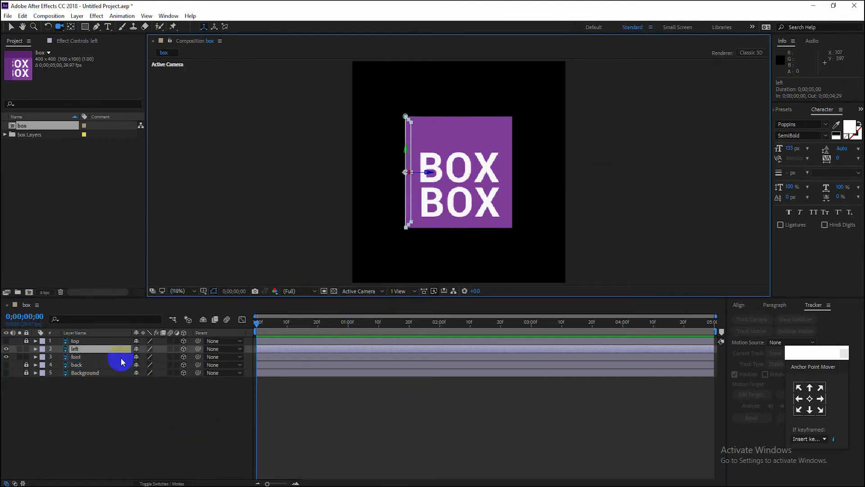
# Step: Unlock the "top", "back" and "Background" layers
pyautogui.click(26, 340)
pyautogui.click(26, 365)
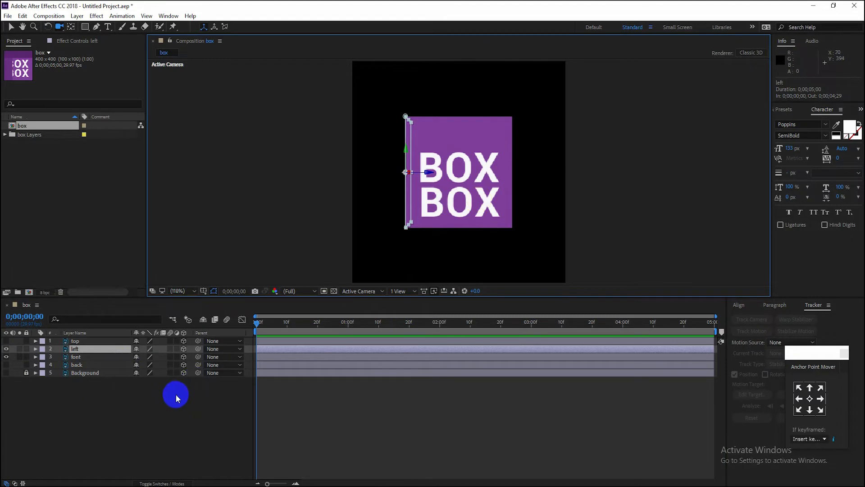
pyautogui.click(146, 396)
pyautogui.click(94, 356)
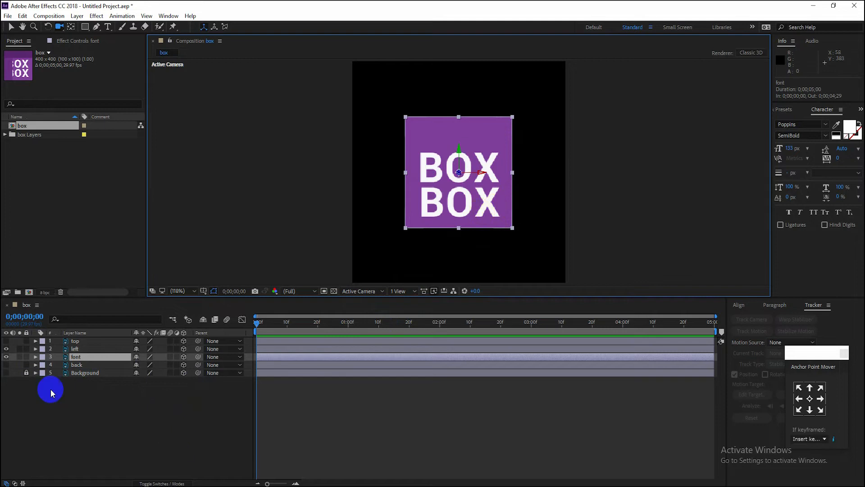
pyautogui.click(26, 373)
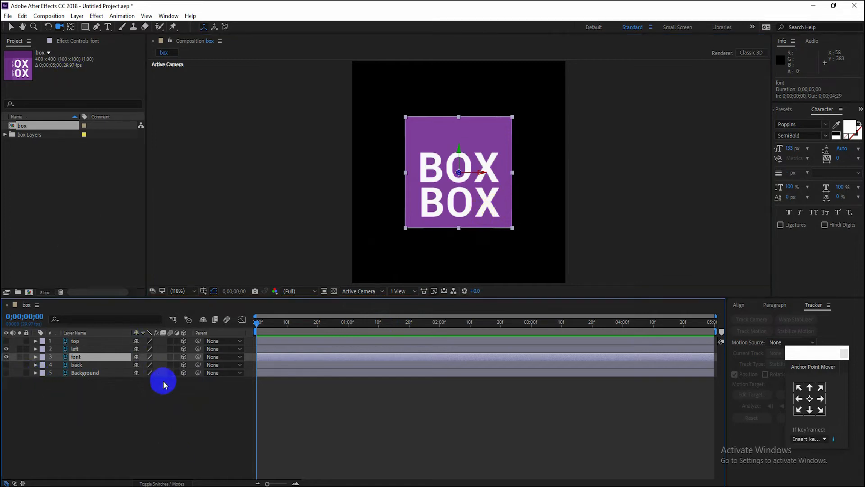
pyautogui.click(139, 384)
pyautogui.click(407, 174)
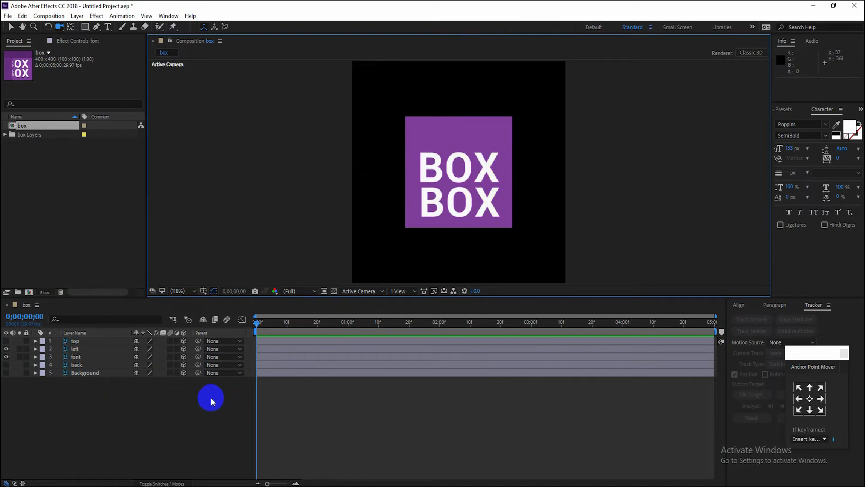
# Step: Switch the composition view to Custom View 1 and orbit around to the rear of the "font" and "left" faces
pyautogui.click(74, 341)
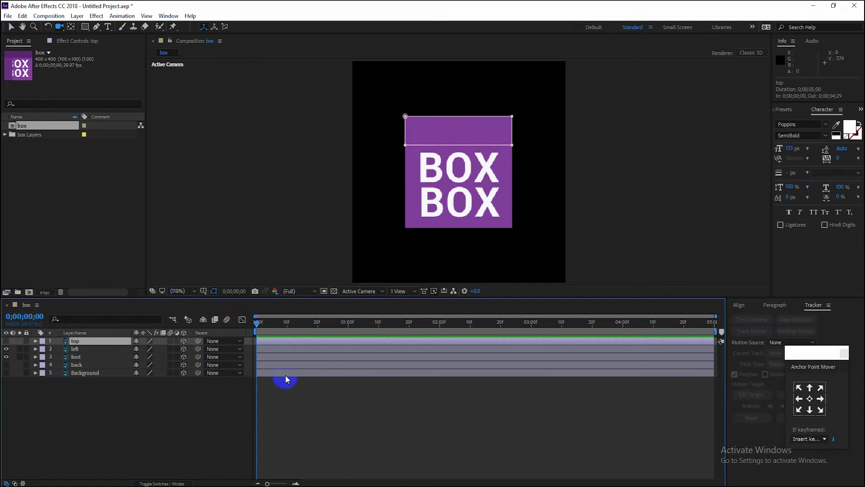
pyautogui.click(222, 407)
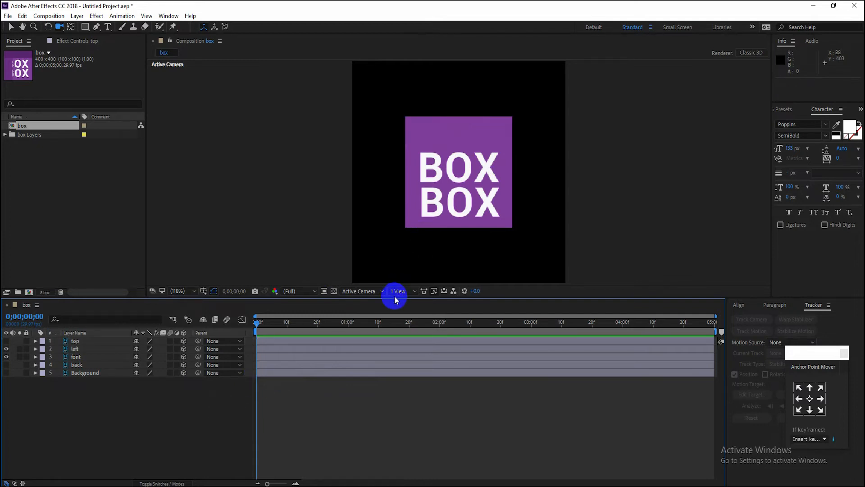
pyautogui.click(379, 292)
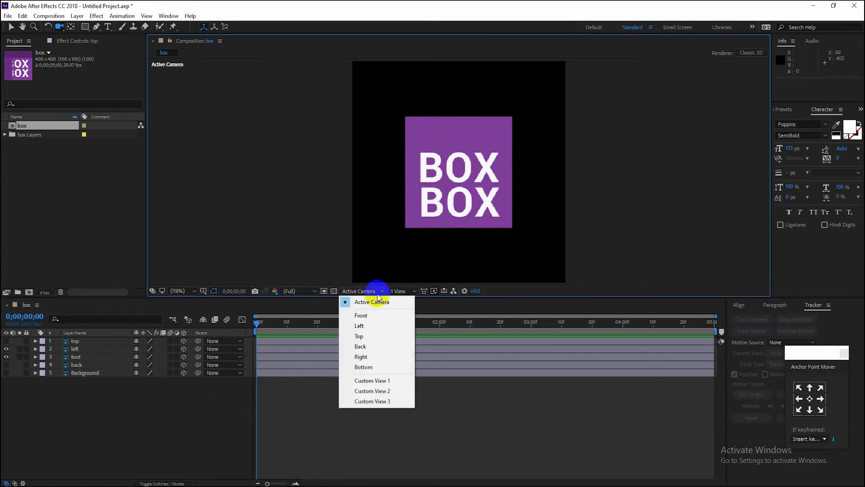
pyautogui.click(388, 380)
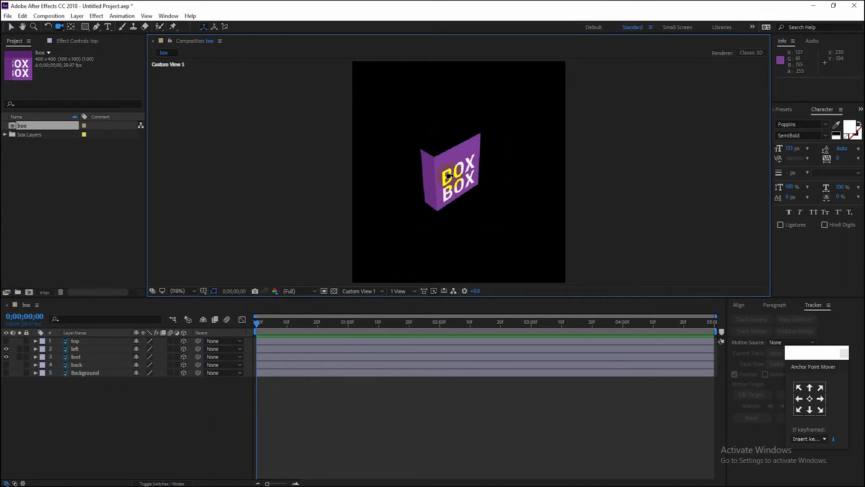
pyautogui.moveTo(426, 172); pyautogui.dragTo(370, 163)
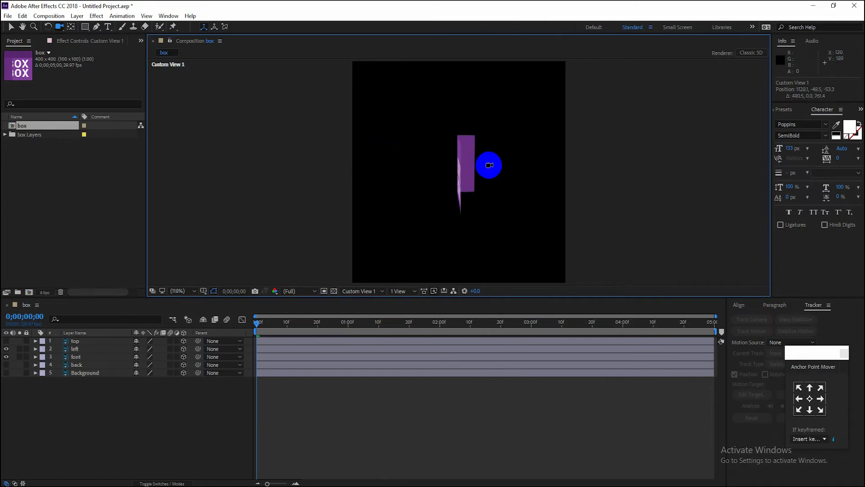
pyautogui.moveTo(435, 171); pyautogui.dragTo(477, 169)
pyautogui.moveTo(425, 176); pyautogui.dragTo(485, 174)
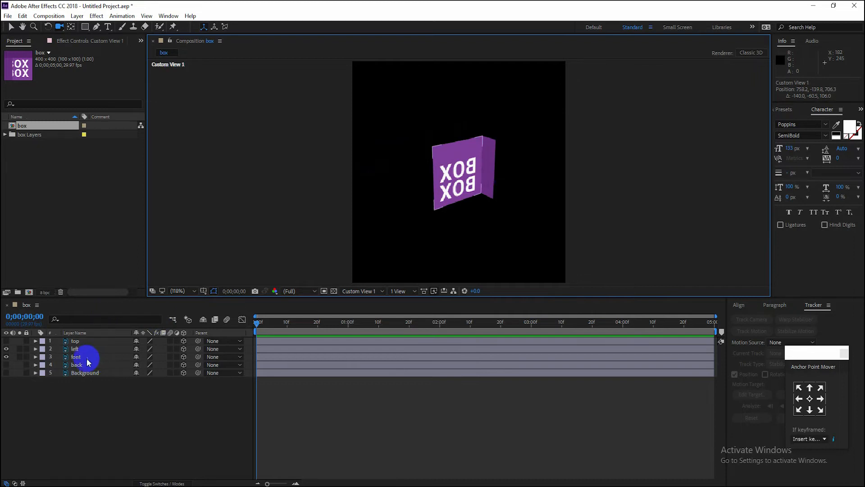
pyautogui.click(7, 352)
pyautogui.click(7, 352)
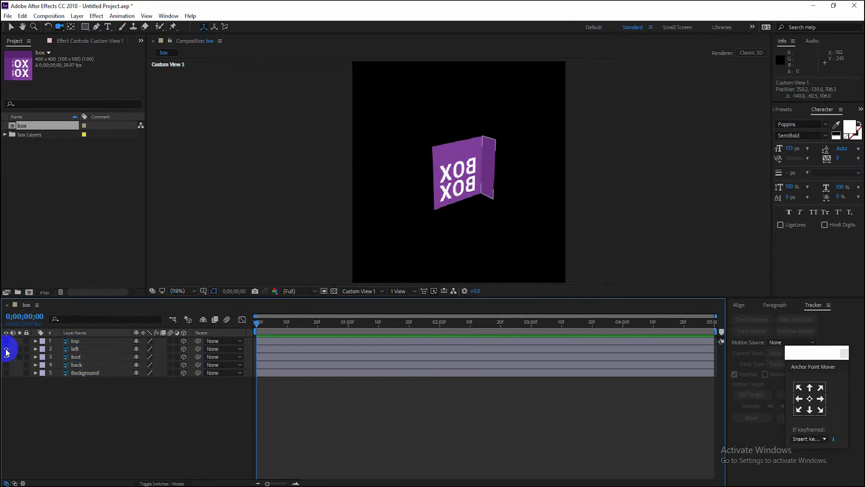
# Step: Duplicate the "left" layer and rename the copy "right"
pyautogui.click(76, 349)
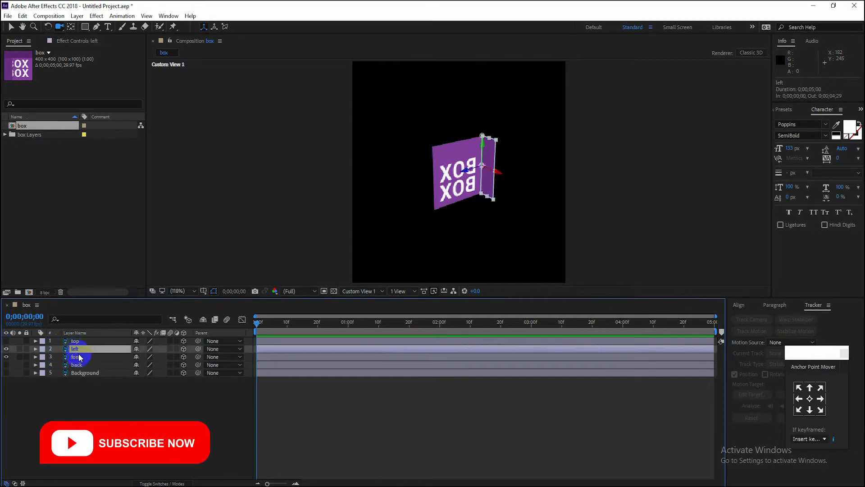
pyautogui.hotkey('ctrl', 'd')
pyautogui.rightClick(80, 351)
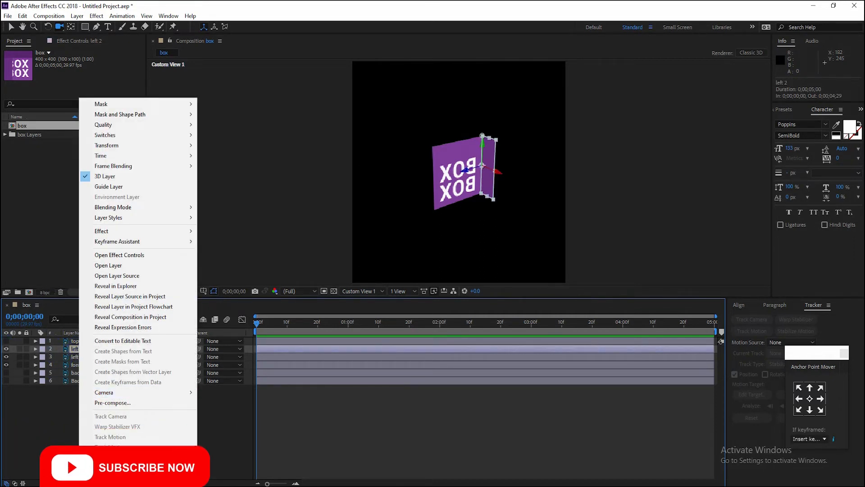
pyautogui.click(113, 476)
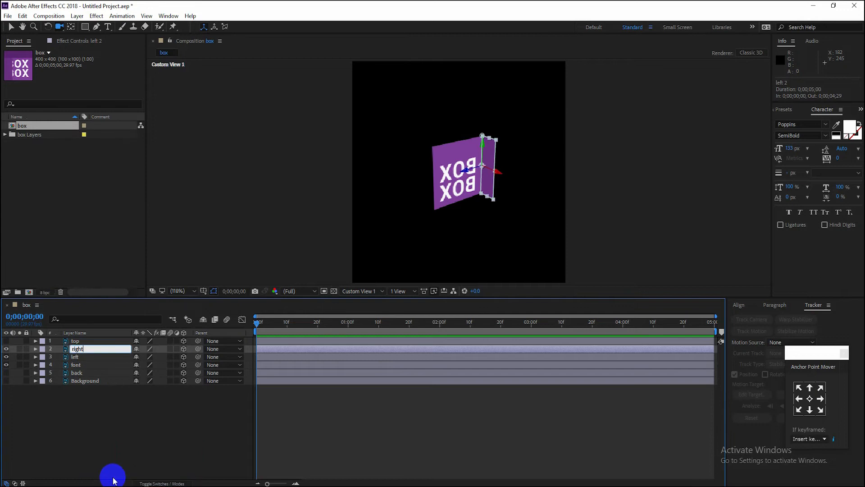
pyautogui.click(155, 441)
# Step: Move the "right" layer along its Z axis to the opposite side edge of the "font" face, to an X position of about 294.5
pyautogui.click(74, 350)
pyautogui.click(505, 194)
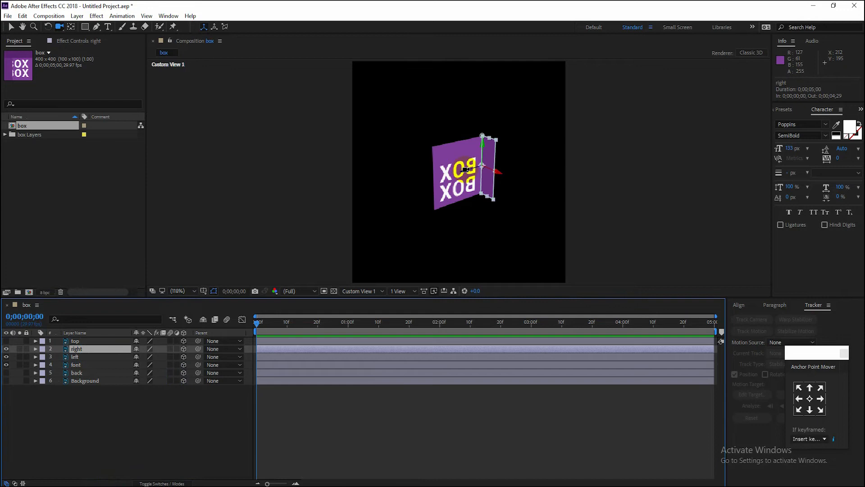
pyautogui.moveTo(466, 171); pyautogui.dragTo(366, 201)
pyautogui.click(165, 399)
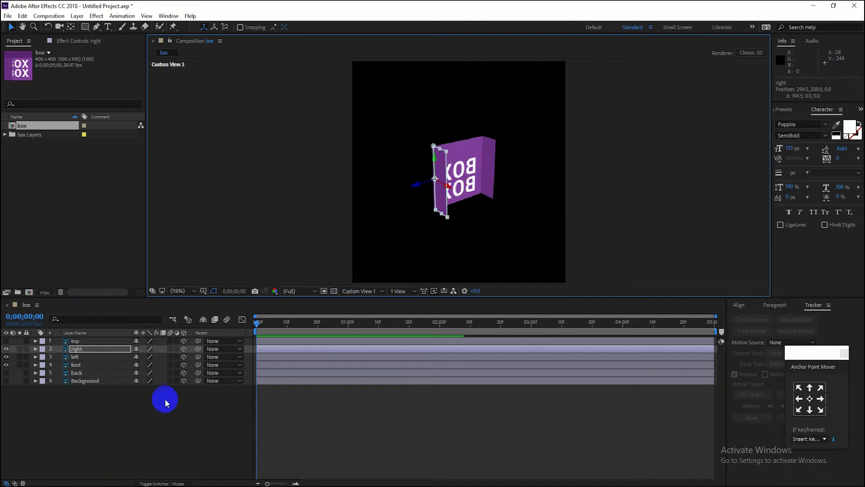
pyautogui.click(188, 409)
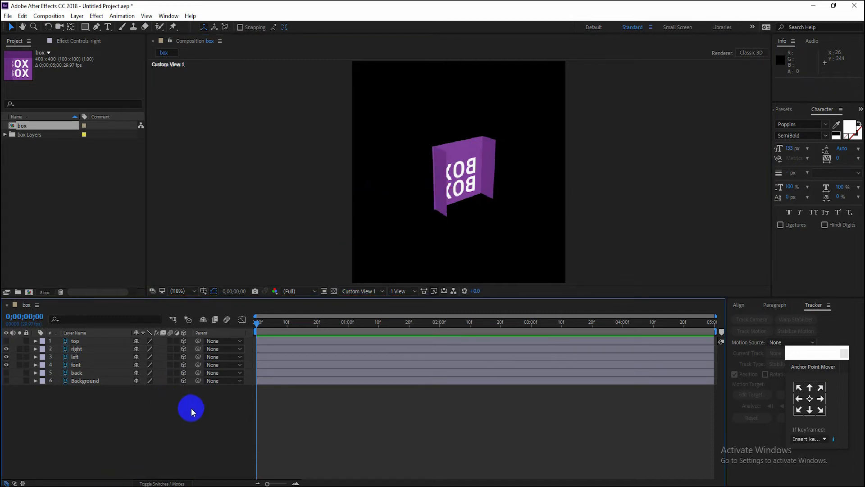
# Step: Show the "back" layer and move it along its Z axis to the rear edges of the side faces
pyautogui.press('c')
pyautogui.moveTo(450, 212); pyautogui.dragTo(475, 200)
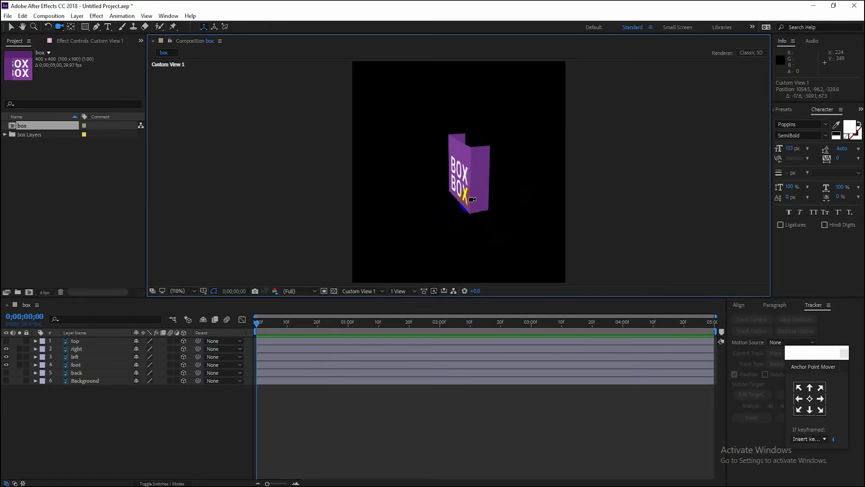
pyautogui.scroll(3, 471, 148)
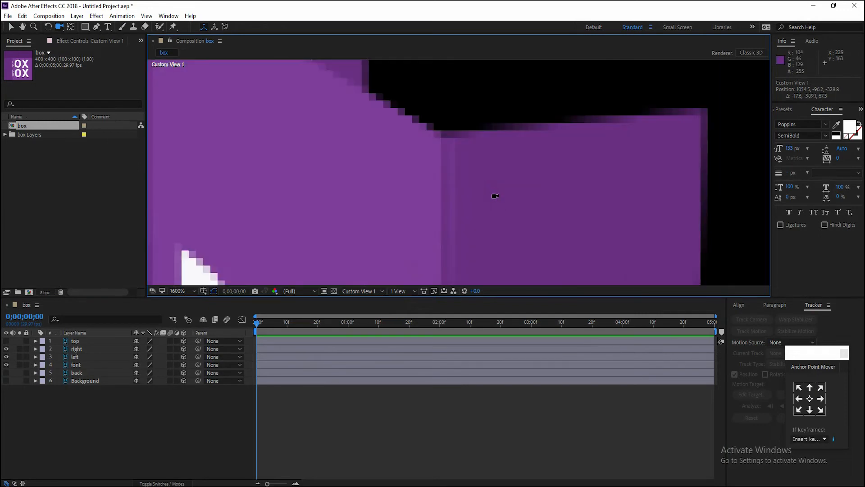
pyautogui.moveTo(510, 188); pyautogui.dragTo(485, 147)
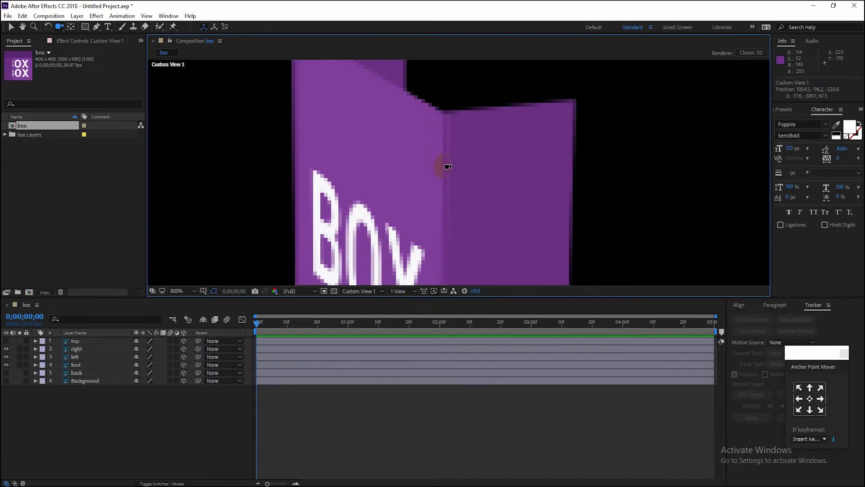
pyautogui.scroll(-4, 448, 167)
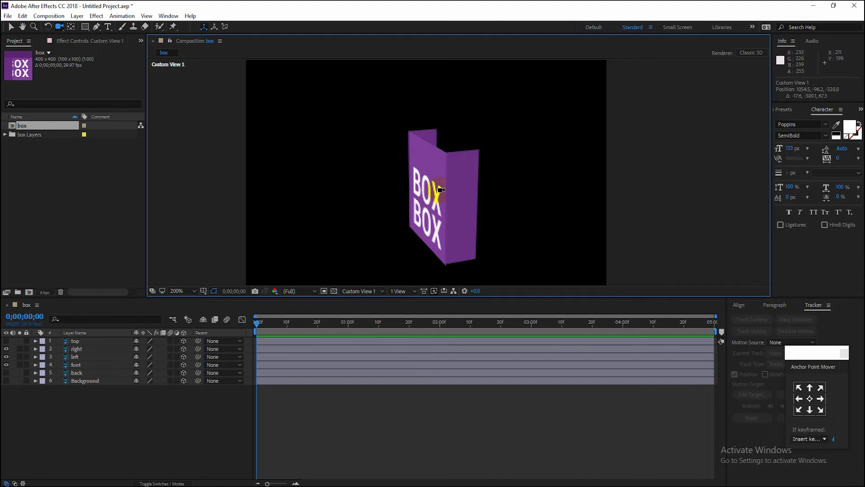
pyautogui.moveTo(443, 176); pyautogui.dragTo(479, 239)
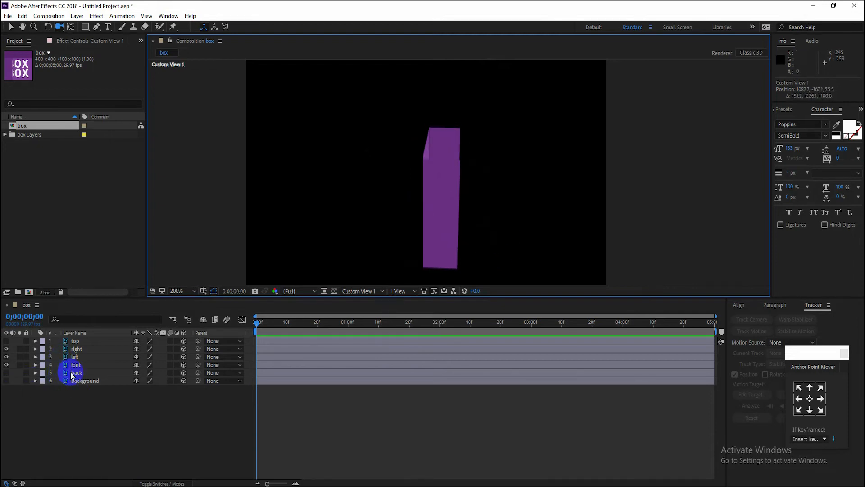
pyautogui.click(6, 373)
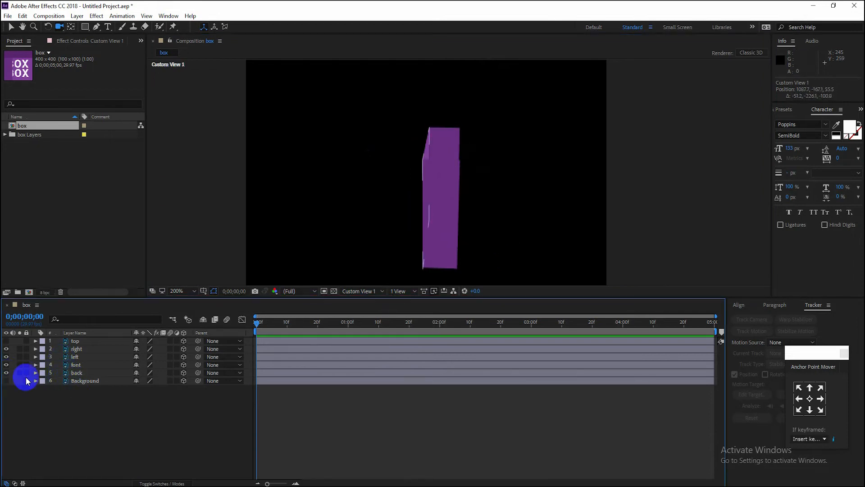
pyautogui.click(79, 372)
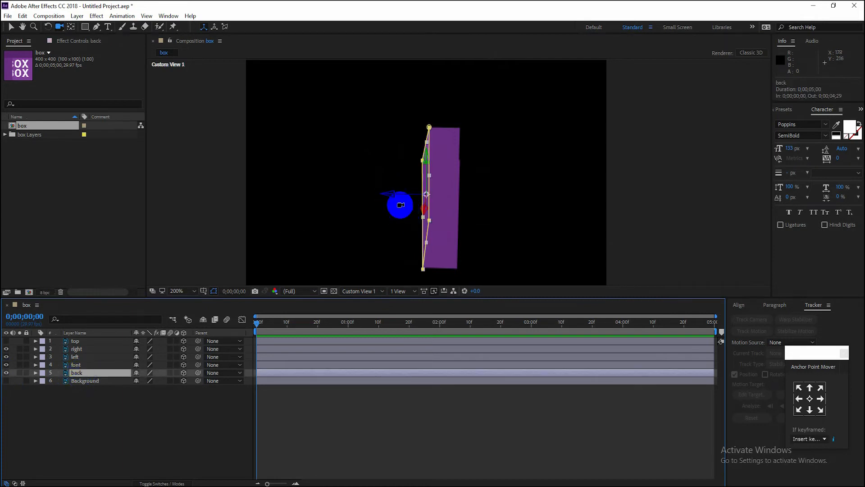
pyautogui.click(11, 27)
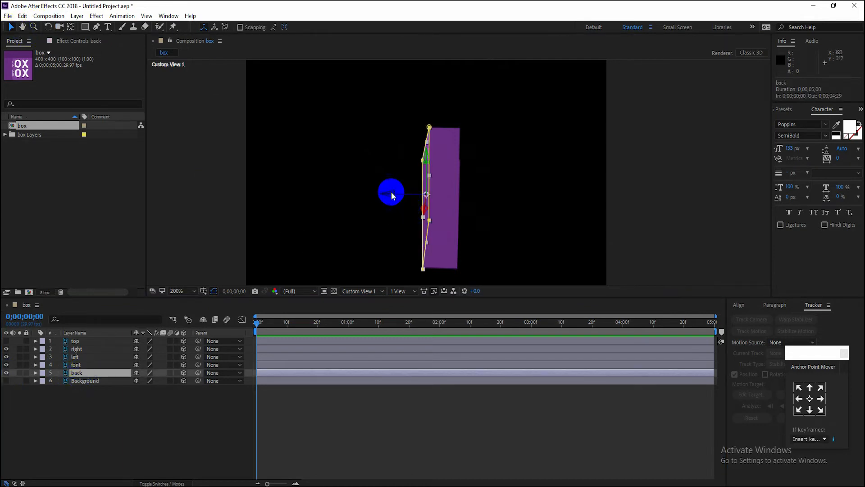
pyautogui.moveTo(389, 195); pyautogui.dragTo(445, 194)
pyautogui.click(193, 430)
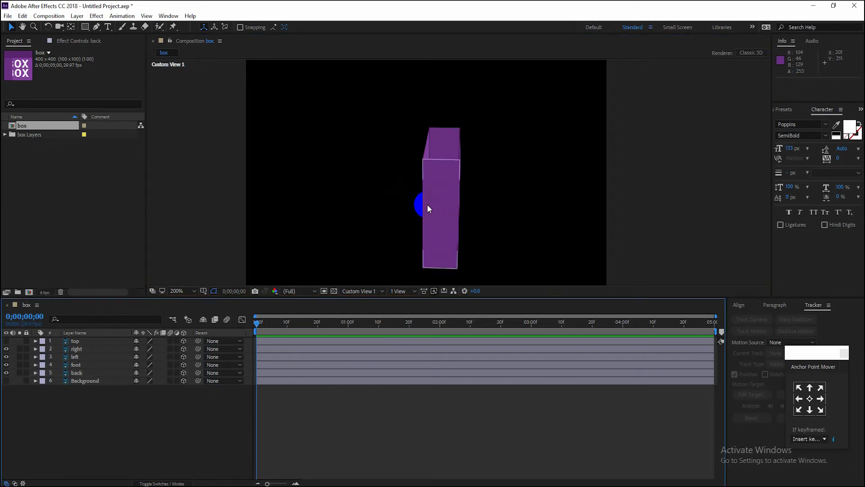
# Step: Move the "right" layer outward along its Z axis to an X position of about 298.9
pyautogui.press('c')
pyautogui.moveTo(459, 187); pyautogui.dragTo(398, 173)
pyautogui.moveTo(407, 208)
pyautogui.mouseDown()
pyautogui.moveTo(355, 228)
pyautogui.moveTo(370, 245)
pyautogui.moveTo(324, 245)
pyautogui.moveTo(378, 160)
pyautogui.mouseUp()
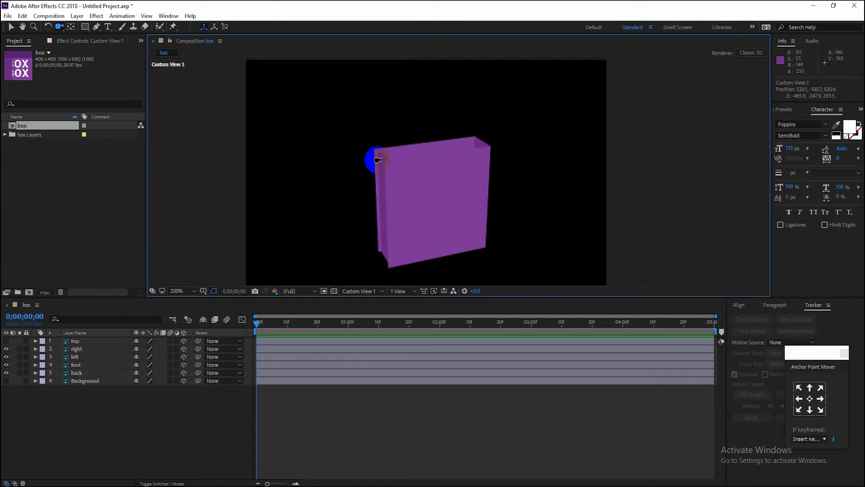
pyautogui.scroll(3, 378, 167)
pyautogui.scroll(-1, 391, 137)
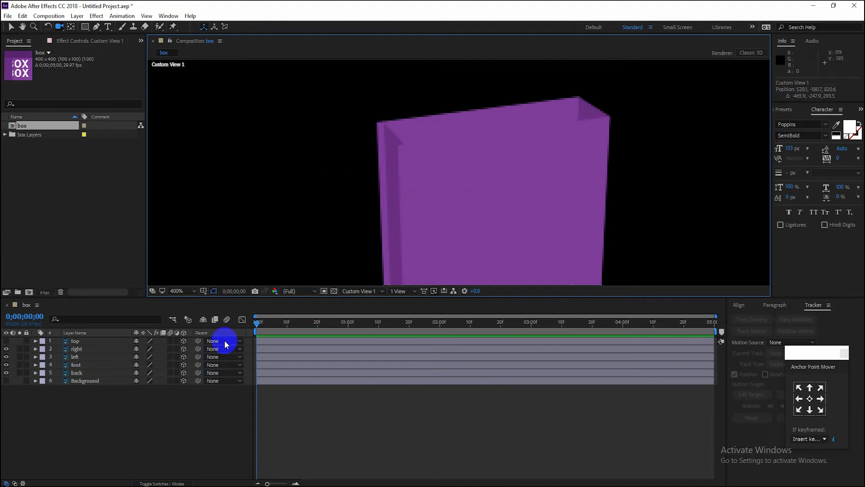
pyautogui.click(77, 348)
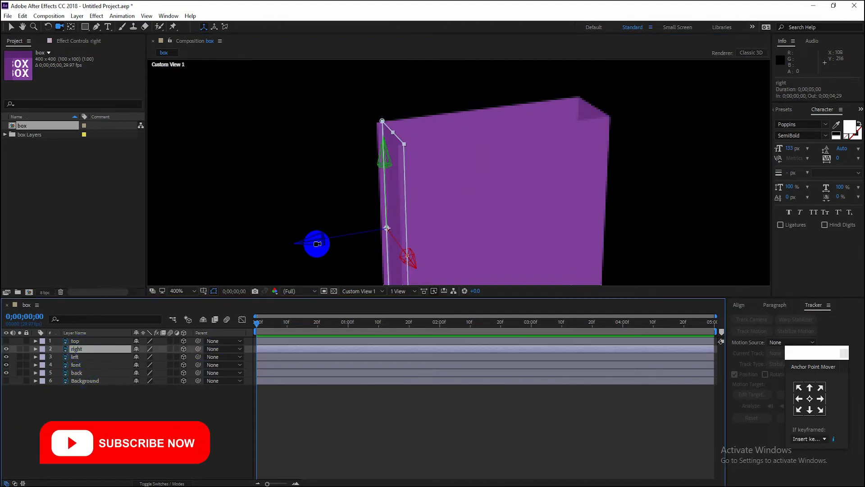
pyautogui.press('v')
pyautogui.moveTo(318, 246); pyautogui.dragTo(311, 241)
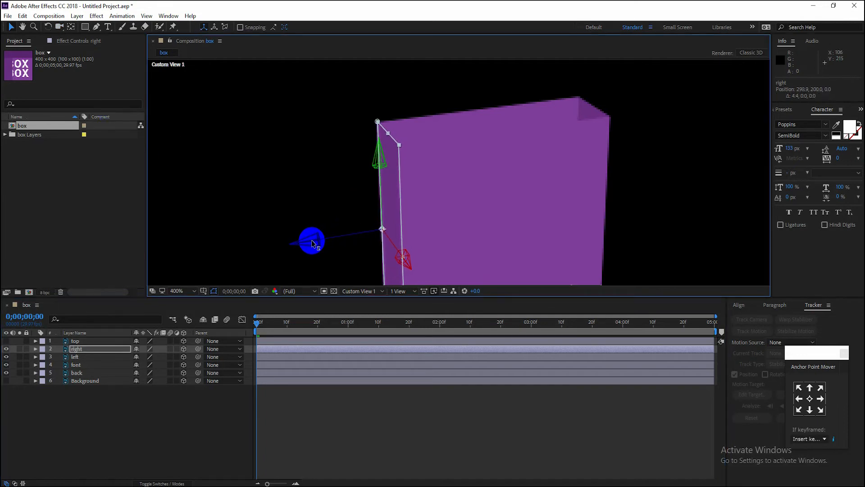
pyautogui.click(228, 397)
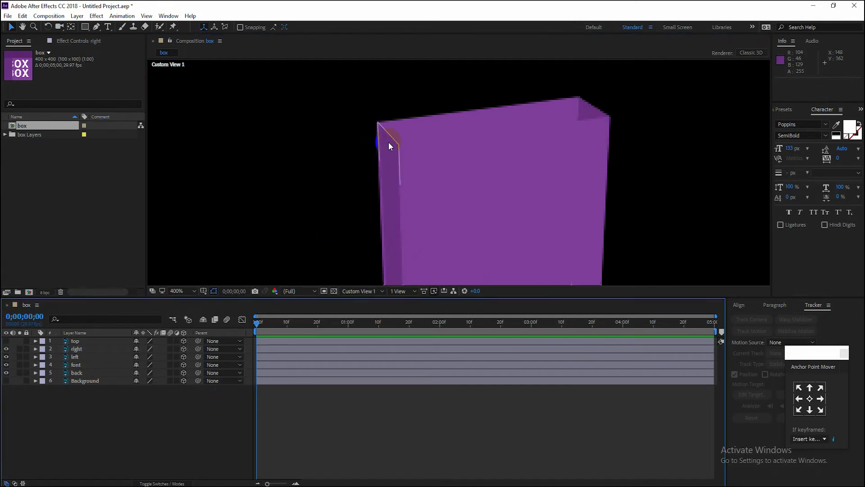
# Step: Nudge the "right" layer slightly further outward along its Z axis to align it with the outer side edges of the "font" and "back" faces
pyautogui.click(75, 349)
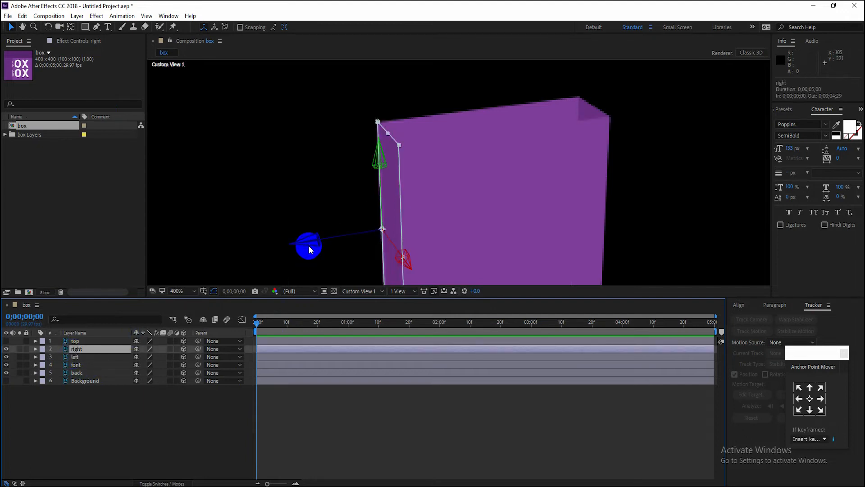
pyautogui.click(306, 244)
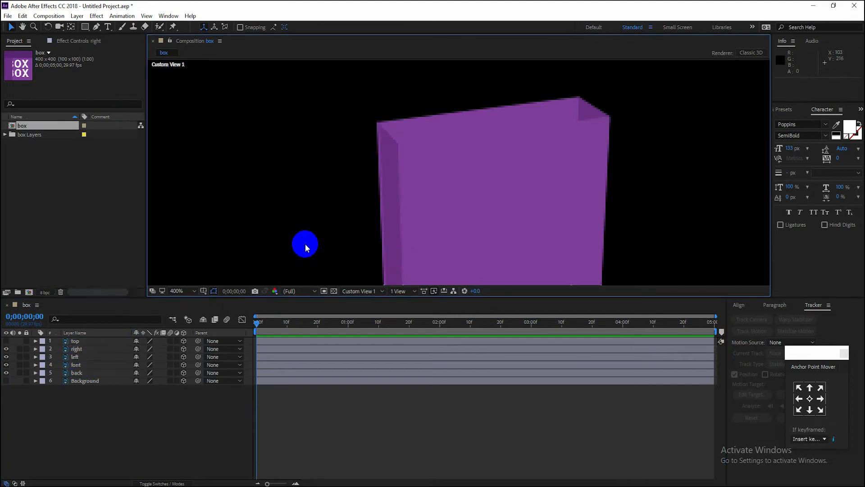
pyautogui.click(78, 349)
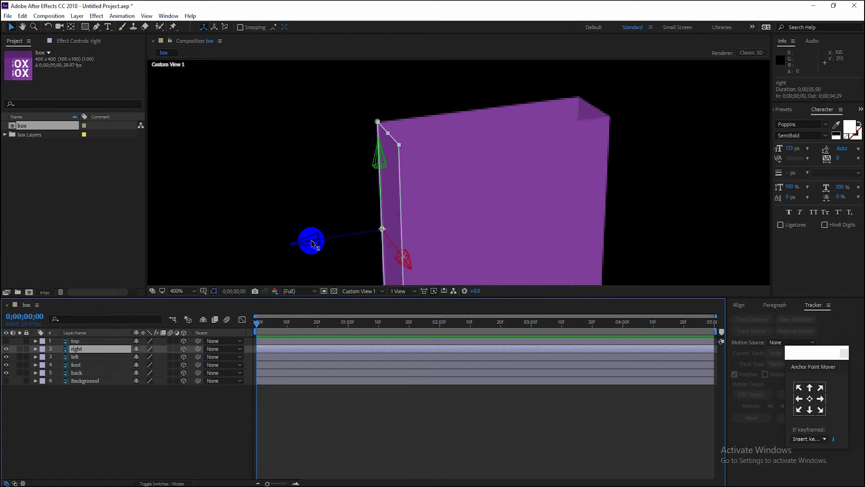
pyautogui.moveTo(311, 243); pyautogui.dragTo(306, 242)
pyautogui.click(213, 425)
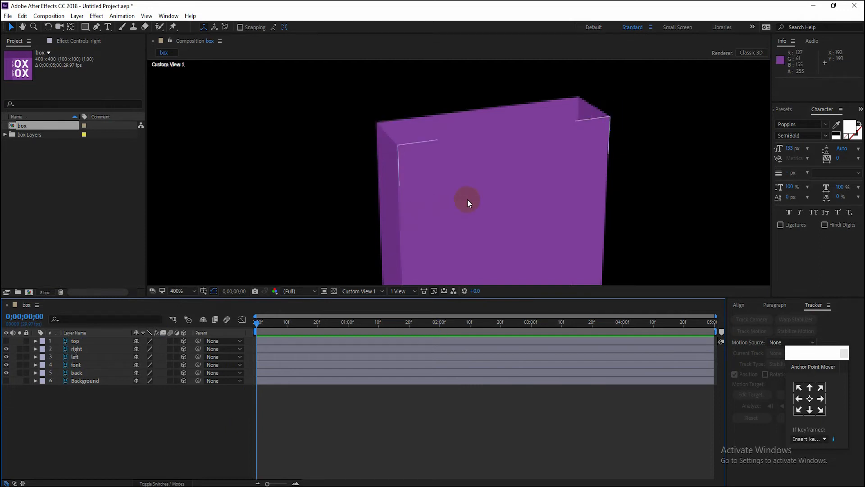
# Step: Move the "back" layer slightly inward along its Z axis to the side faces' rear edges, at a Z position of about 61.5
pyautogui.press('c')
pyautogui.moveTo(450, 195); pyautogui.dragTo(518, 208)
pyautogui.moveTo(427, 205); pyautogui.dragTo(585, 205)
pyautogui.moveTo(469, 208); pyautogui.dragTo(428, 239)
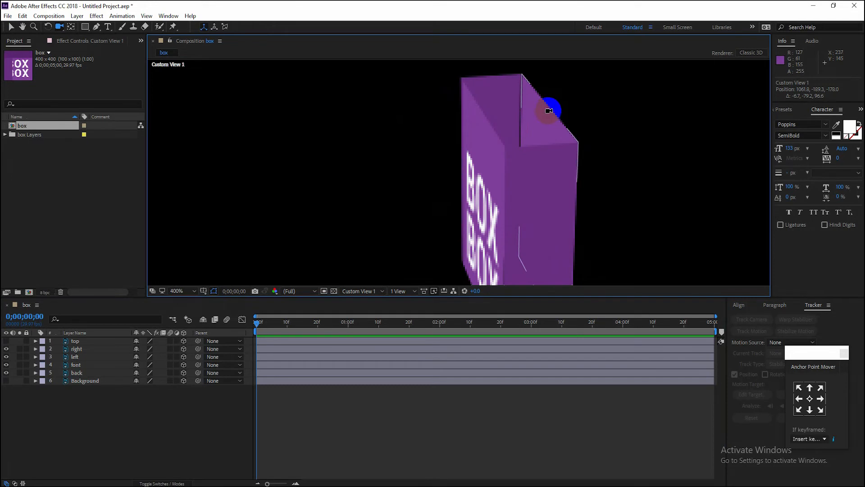
pyautogui.click(83, 373)
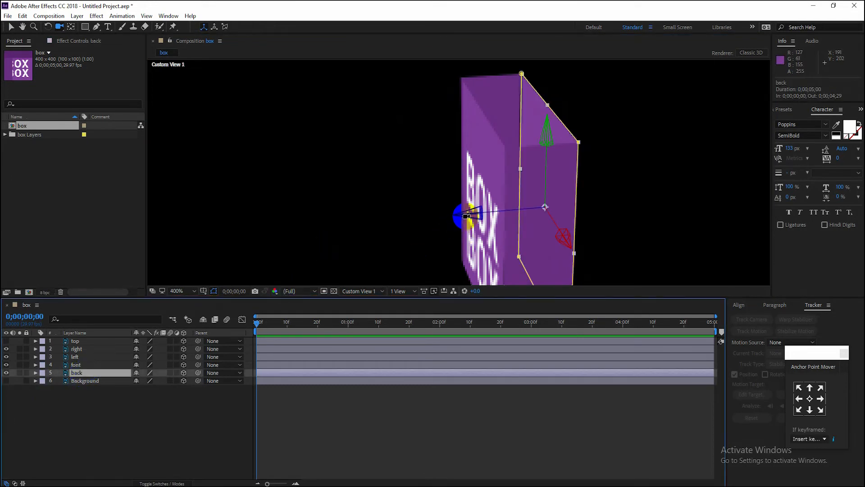
pyautogui.click(95, 471)
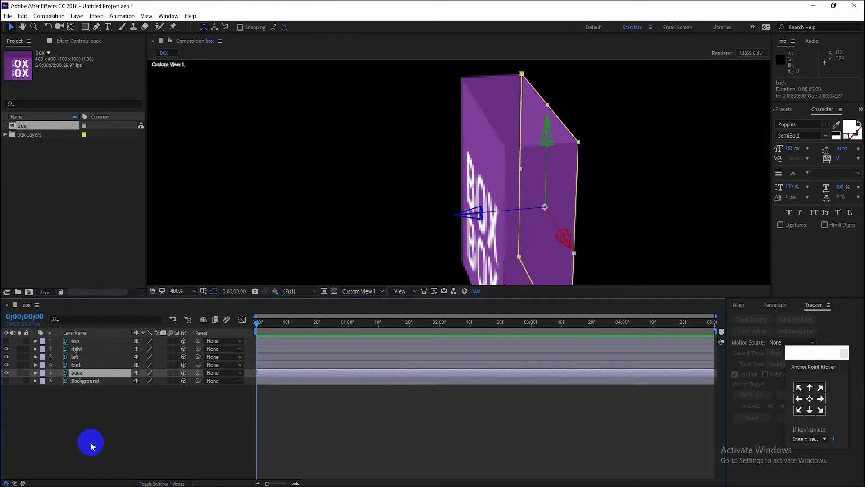
pyautogui.click(80, 373)
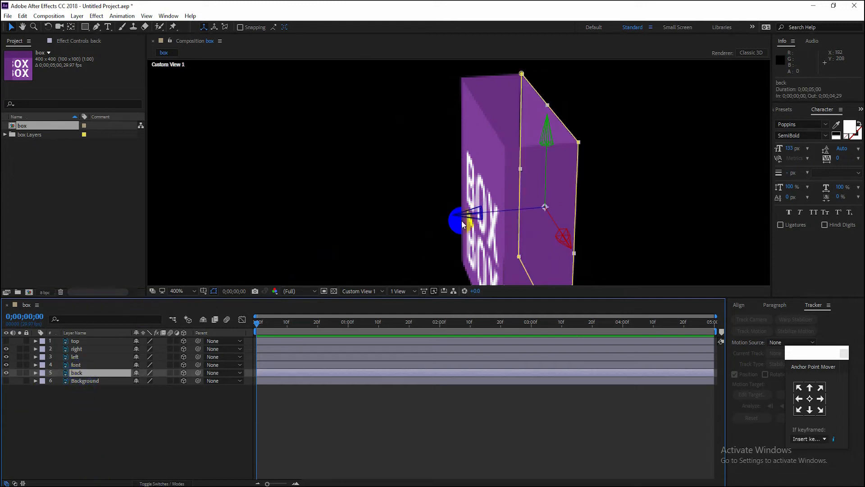
pyautogui.moveTo(469, 215); pyautogui.dragTo(466, 216)
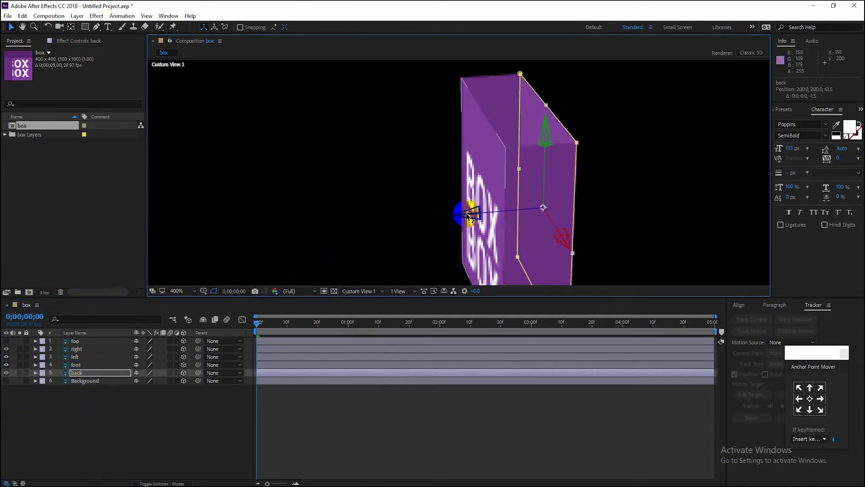
pyautogui.click(210, 411)
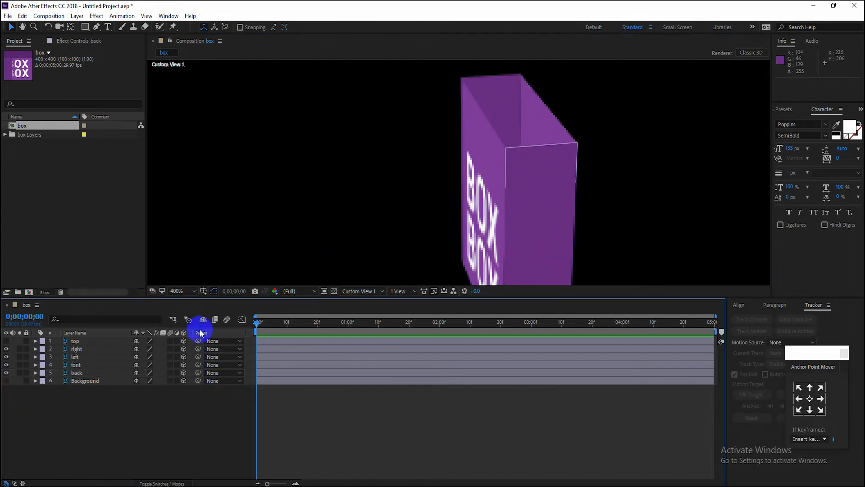
# Step: Fit the composition in the viewer, show the "top" layer and set its anchor point to the middle of its bottom edge
pyautogui.click(196, 293)
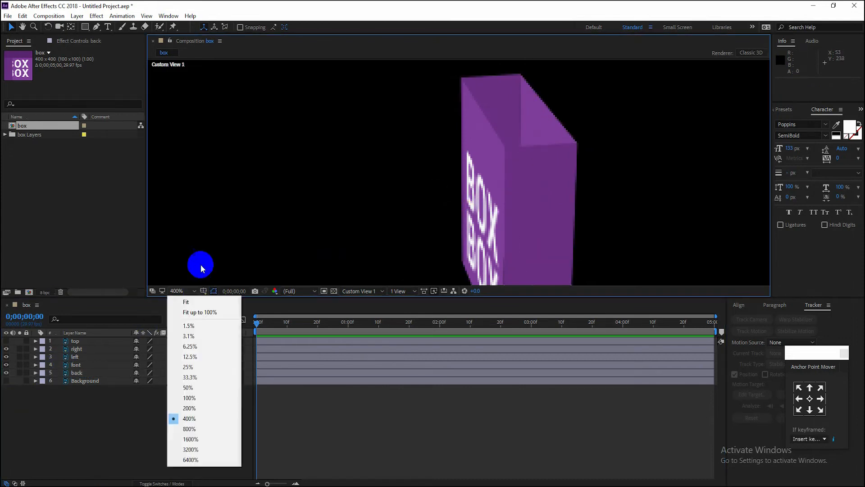
pyautogui.click(186, 300)
pyautogui.click(197, 432)
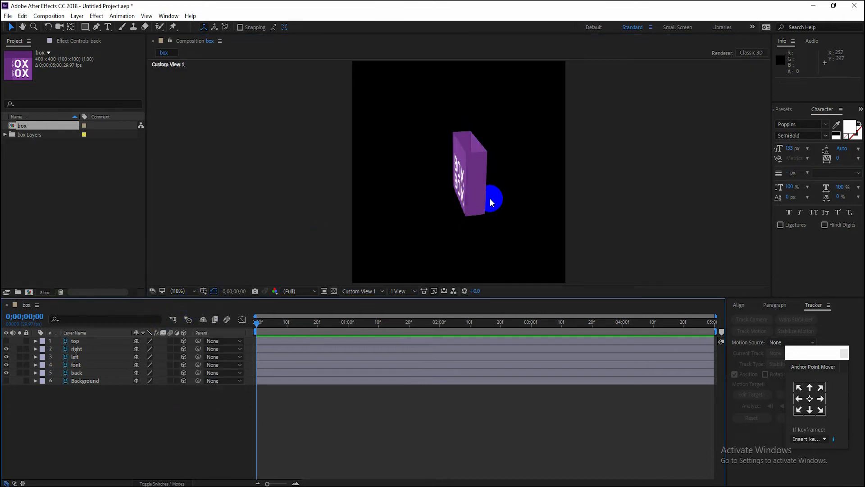
pyautogui.press('c')
pyautogui.moveTo(489, 206); pyautogui.dragTo(617, 182)
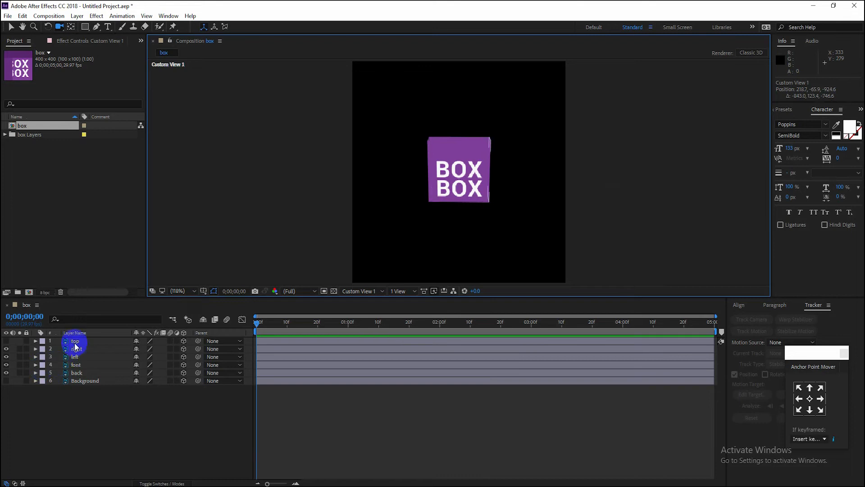
pyautogui.click(7, 341)
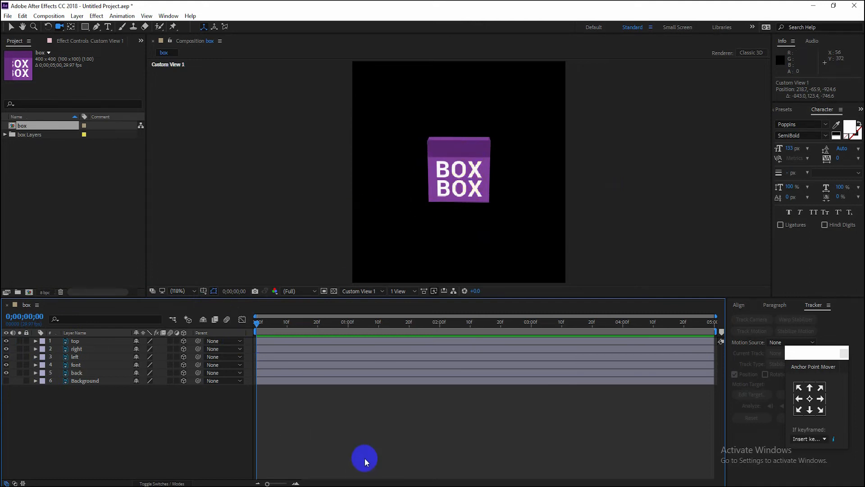
pyautogui.click(73, 341)
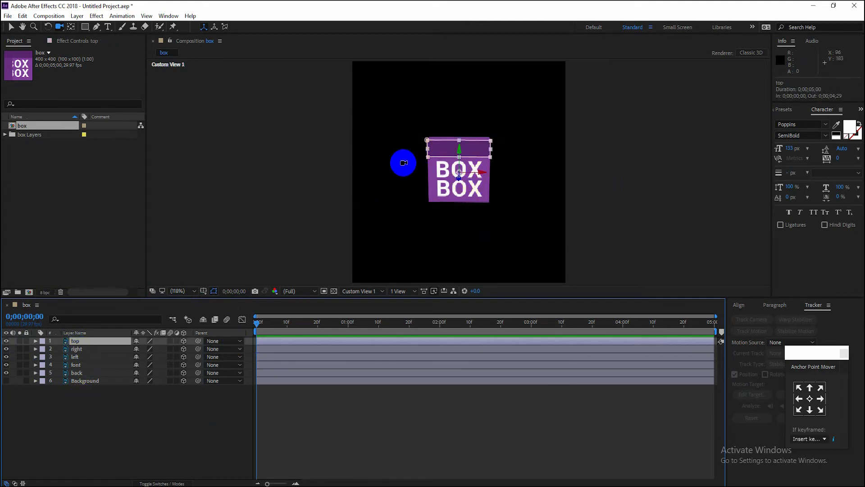
pyautogui.click(810, 409)
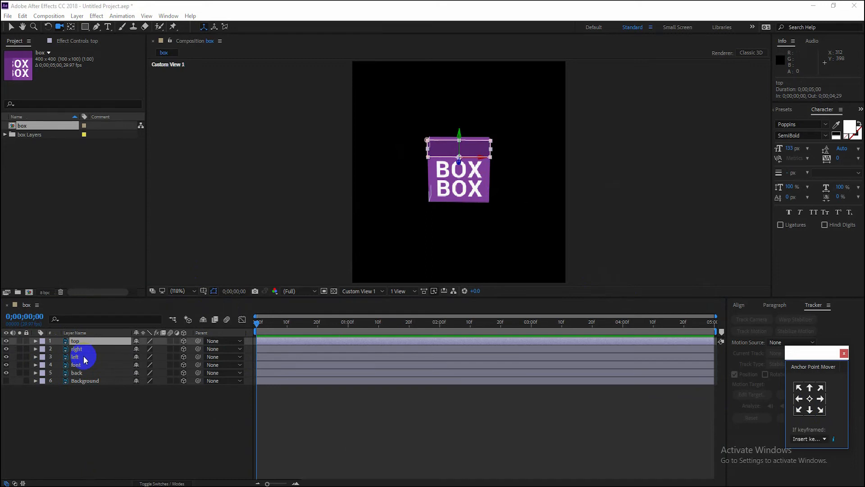
# Step: Set the "top" layer's X Rotation to -90° so it lies flat
pyautogui.press('r')
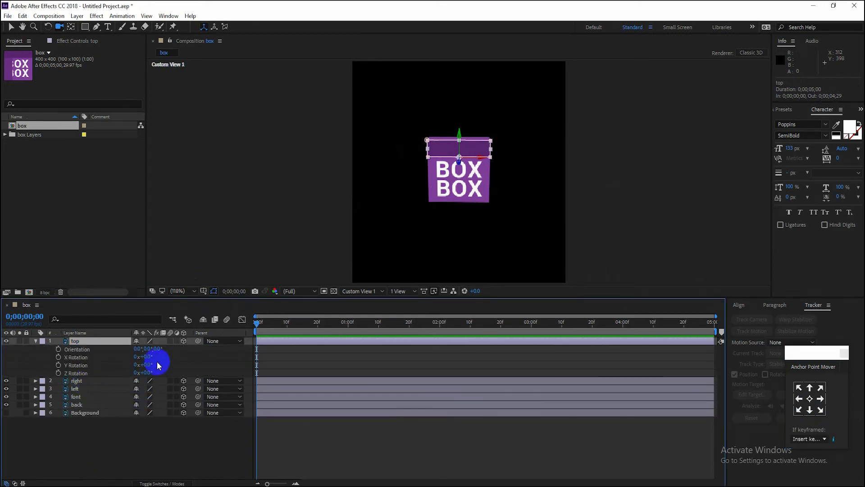
pyautogui.click(145, 359)
pyautogui.write('90')
pyautogui.press('Return')
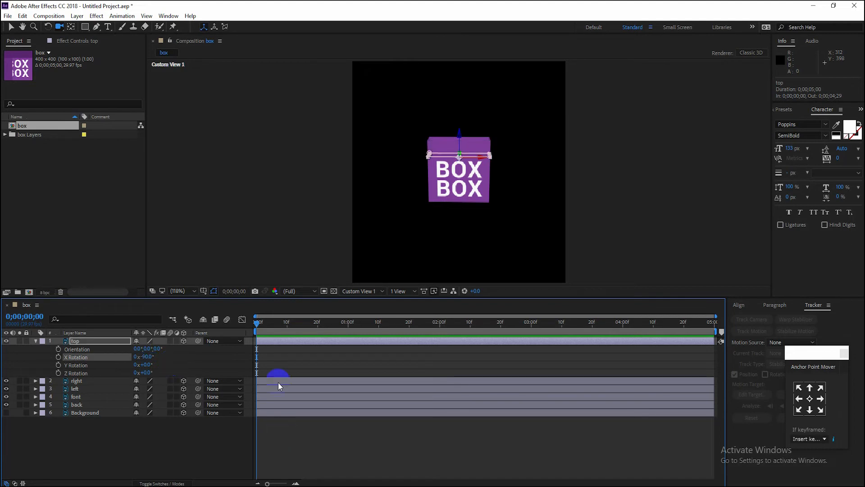
# Step: Raise the "top" layer along its Z axis to the box's upper edge, at a Y position of about 98.7
pyautogui.click(11, 26)
pyautogui.moveTo(459, 136); pyautogui.dragTo(459, 108)
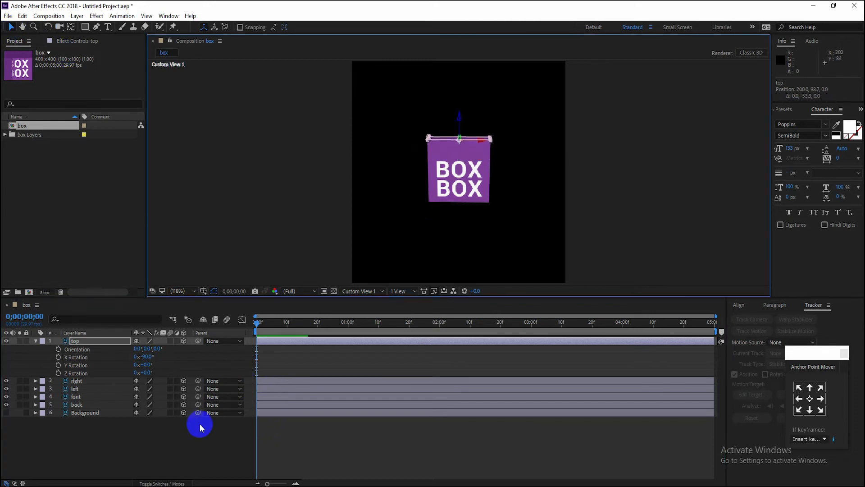
pyautogui.click(207, 448)
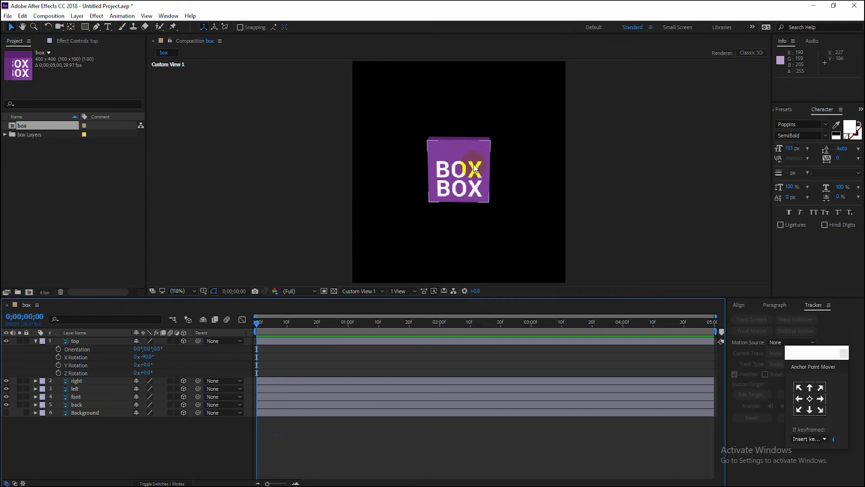
# Step: Fine-tune the "top" layer's height and depth on the upper edges of the box, to a position of about 200, 97.9, 0.2
pyautogui.press('c')
pyautogui.moveTo(478, 149); pyautogui.dragTo(554, 149)
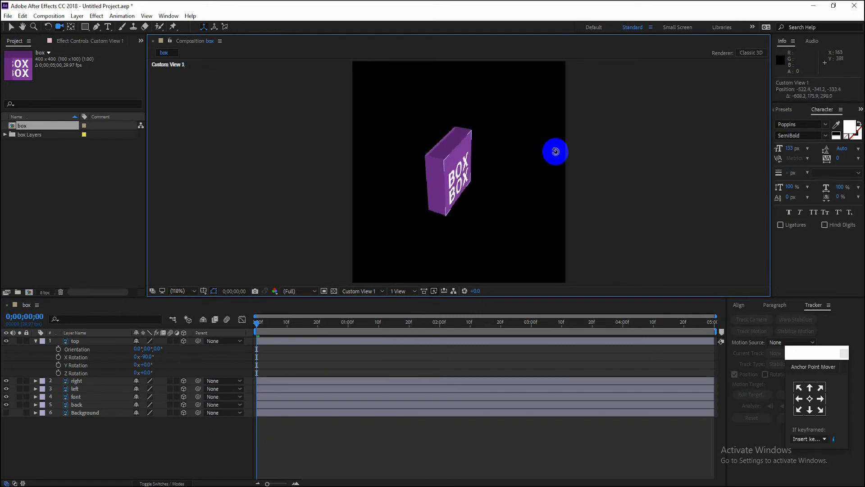
pyautogui.click(77, 341)
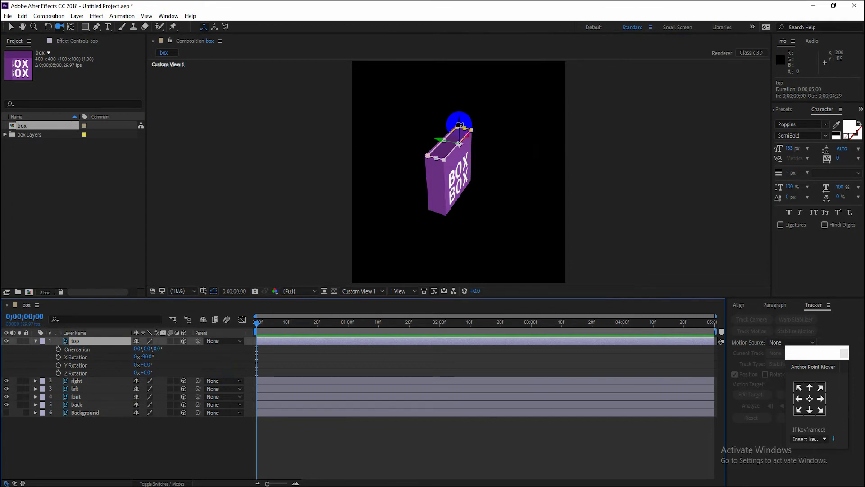
pyautogui.moveTo(458, 126); pyautogui.dragTo(458, 125)
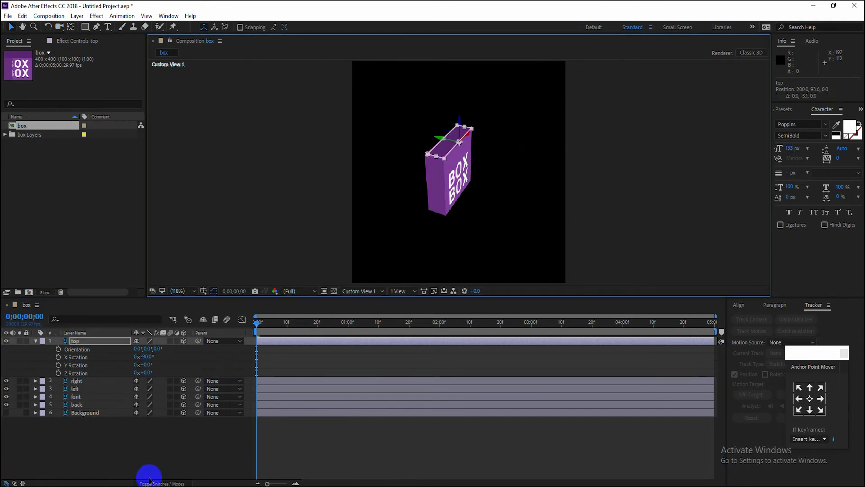
pyautogui.click(204, 442)
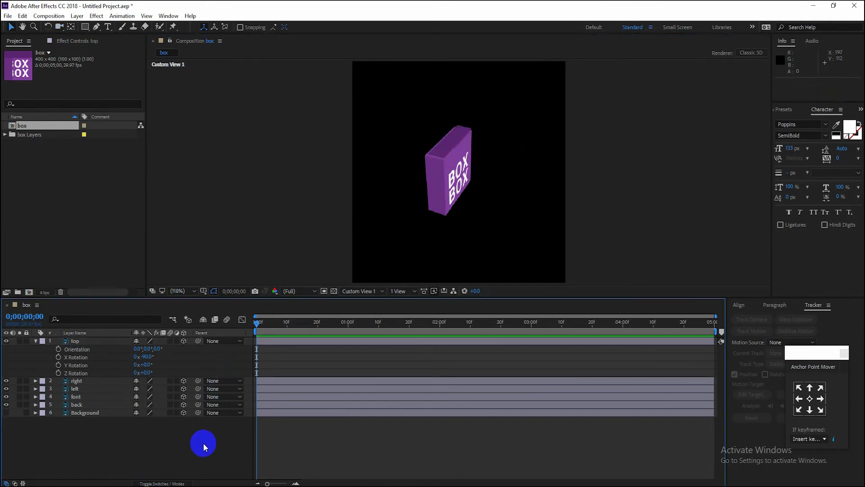
pyautogui.click(452, 142)
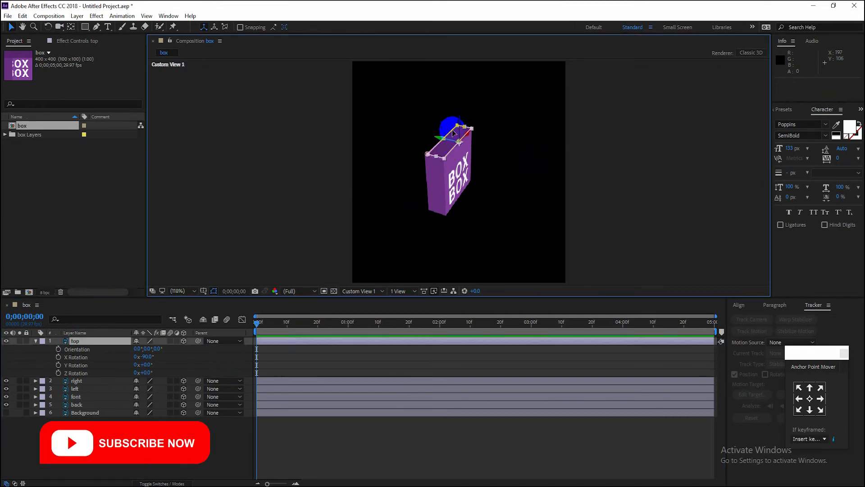
pyautogui.click(442, 137)
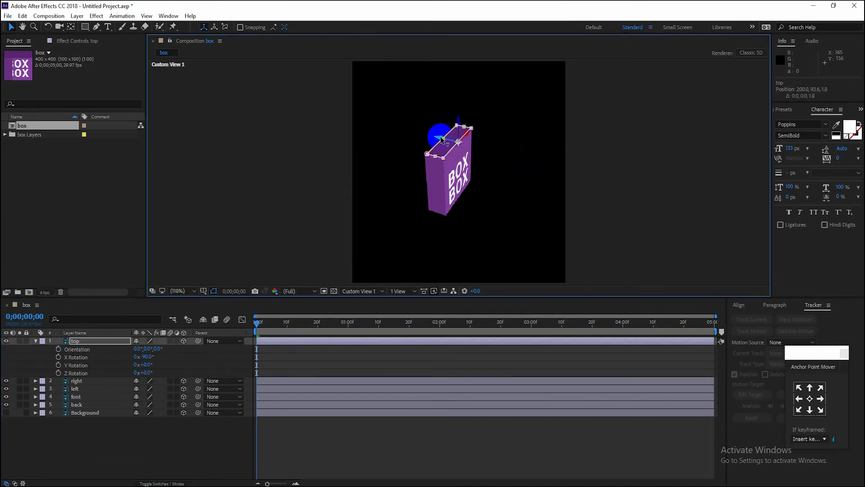
pyautogui.moveTo(442, 137); pyautogui.dragTo(456, 123)
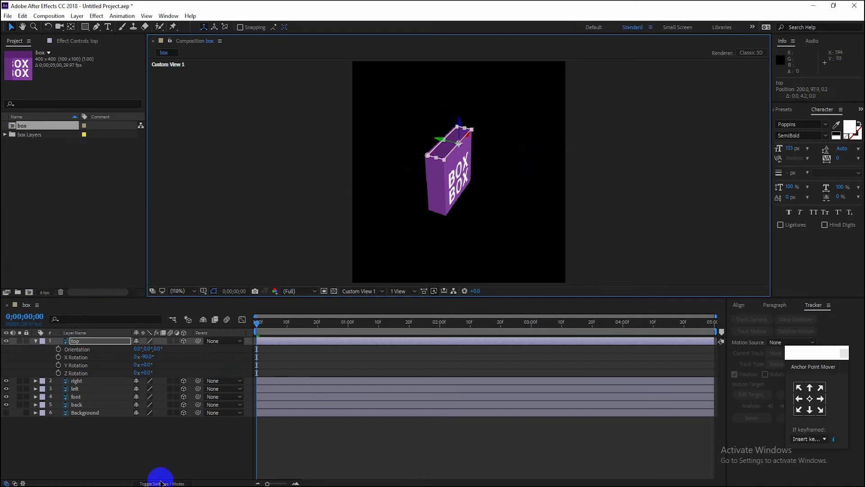
pyautogui.click(201, 441)
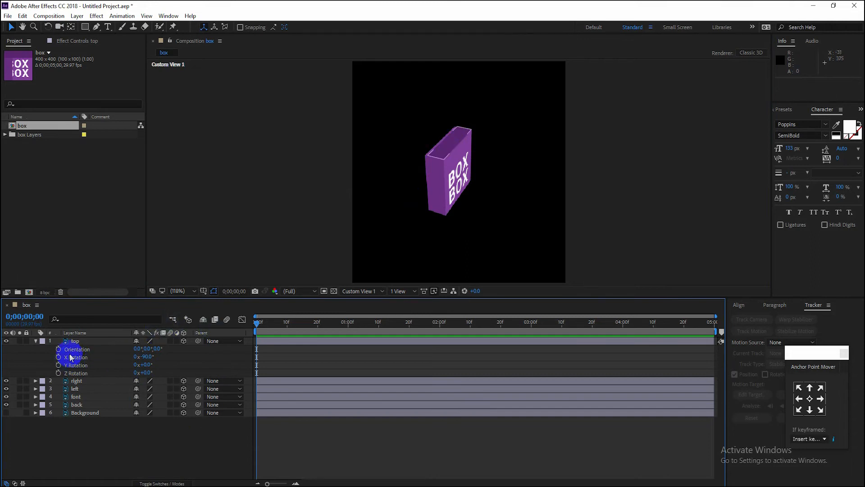
# Step: Collapse the properties of the other layers and expand the full transform properties of the "top" layer
pyautogui.click(36, 341)
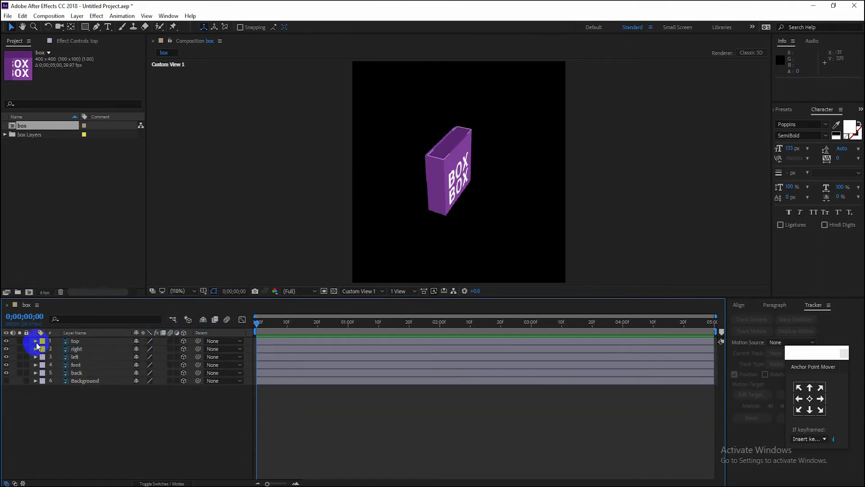
pyautogui.press('s')
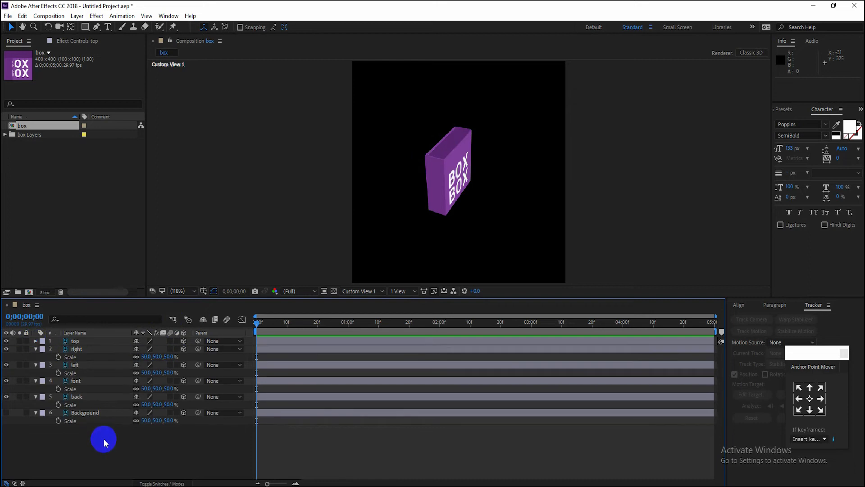
pyautogui.click(76, 341)
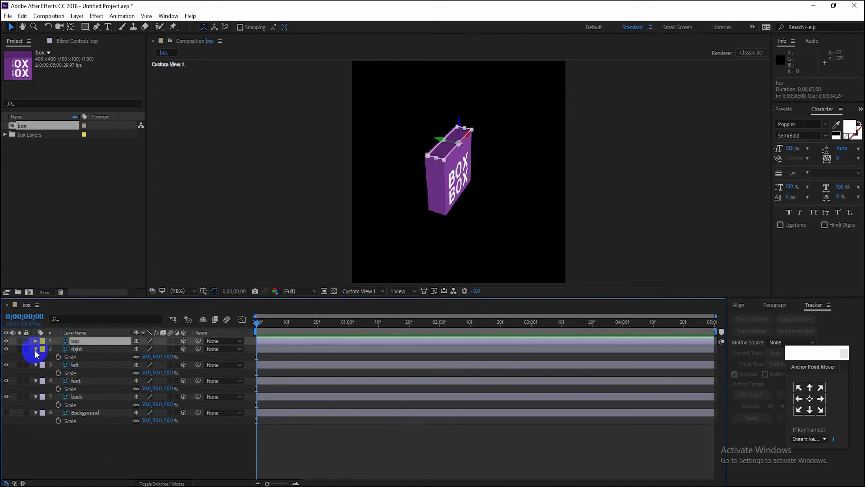
pyautogui.click(36, 349)
pyautogui.click(36, 356)
pyautogui.click(36, 364)
pyautogui.click(36, 372)
pyautogui.click(36, 380)
pyautogui.click(36, 341)
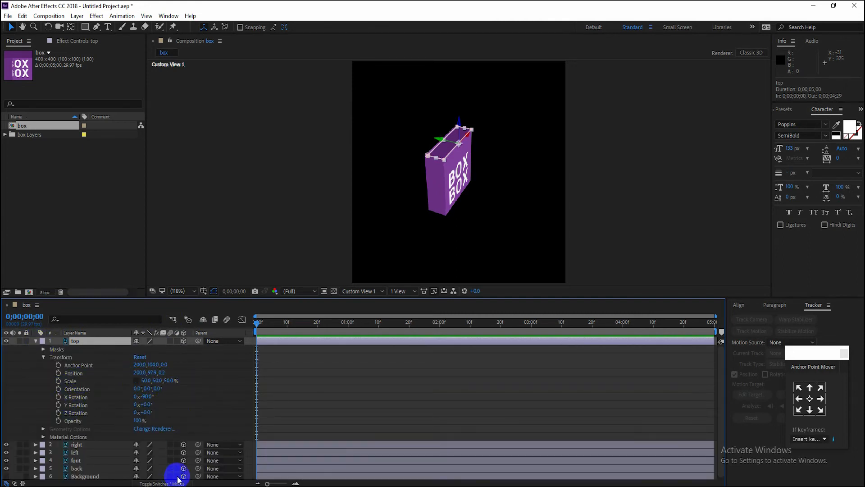
pyautogui.click(28, 383)
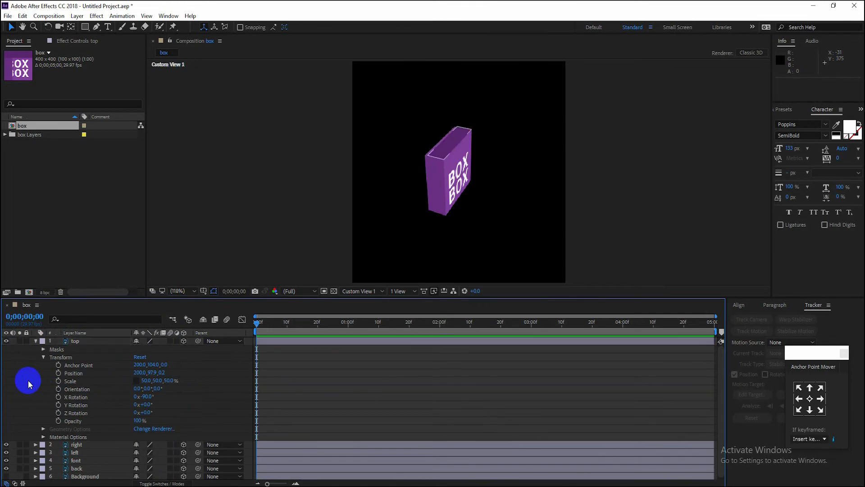
# Step: Set the "top" layer's scale to about 47, 55, 119% without keeping the proportions linked
pyautogui.click(172, 380)
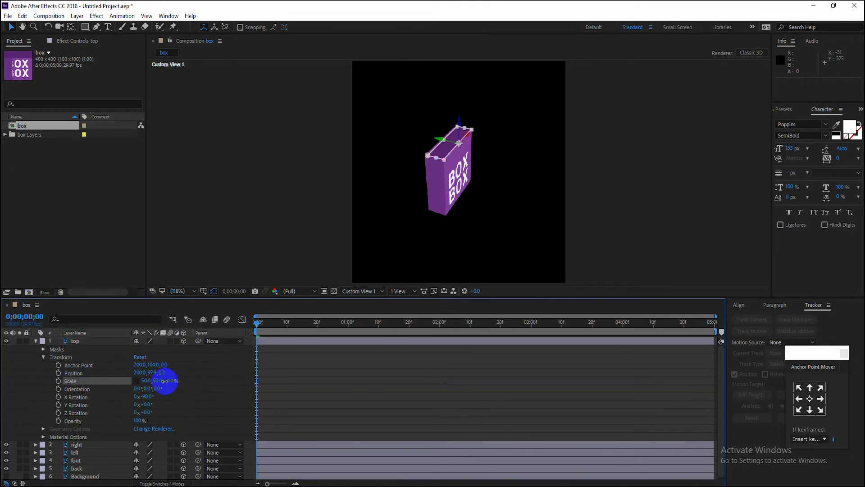
pyautogui.write('67')
pyautogui.press('Return')
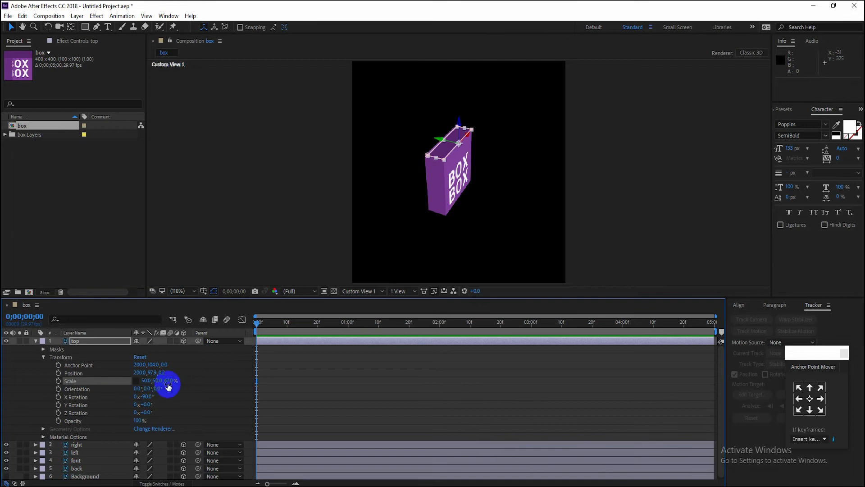
pyautogui.moveTo(171, 381); pyautogui.dragTo(145, 383)
pyautogui.click(219, 248)
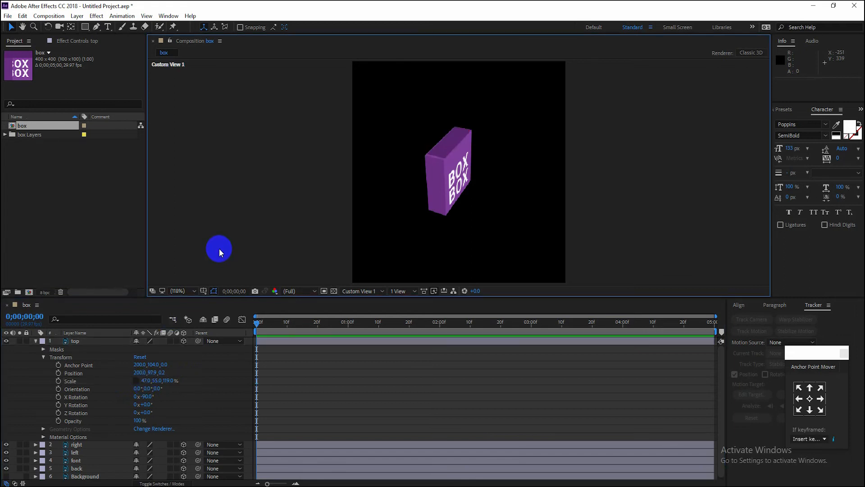
# Step: Shift the "top" layer along its X axis to about 194.6 and set its X scale to 53%
pyautogui.click(78, 345)
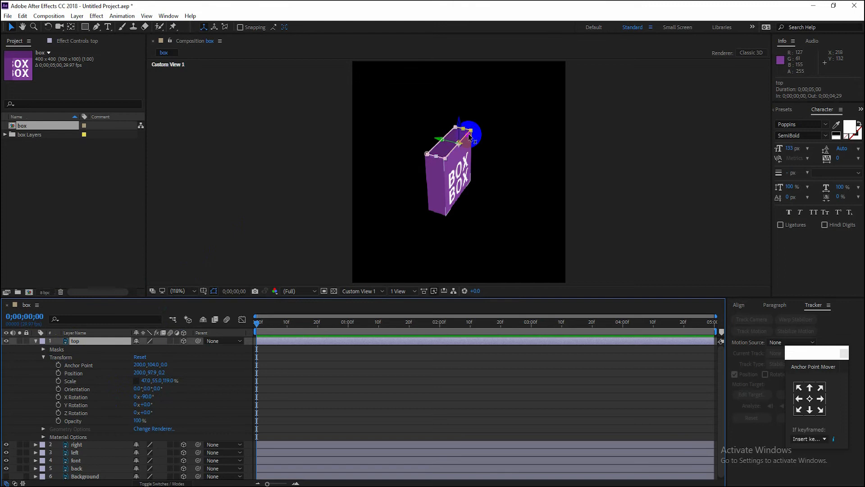
pyautogui.moveTo(468, 139); pyautogui.dragTo(466, 139)
pyautogui.click(290, 205)
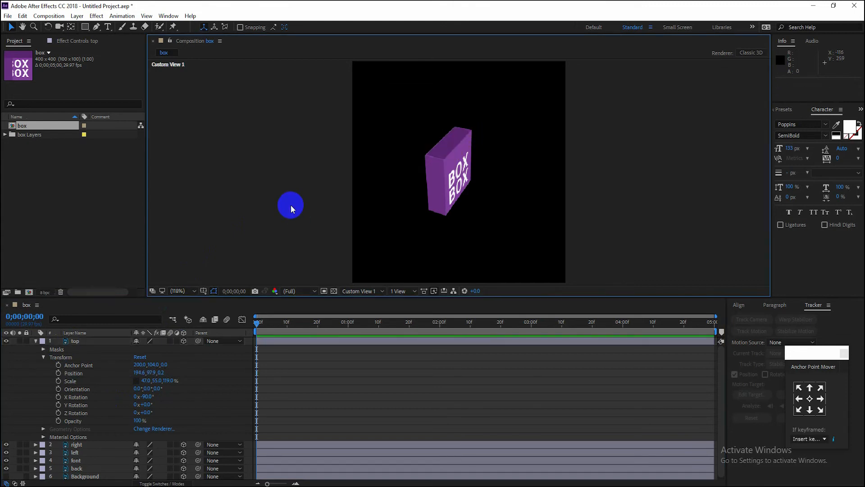
pyautogui.click(142, 388)
pyautogui.click(150, 382)
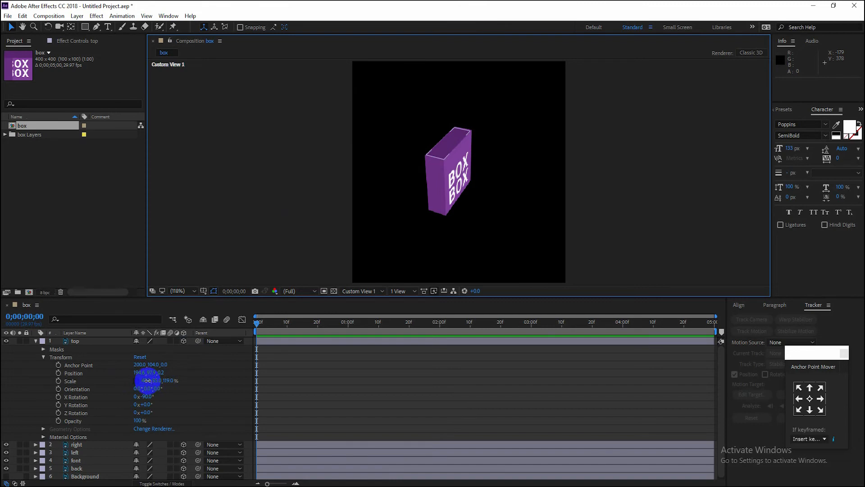
pyautogui.moveTo(149, 380); pyautogui.dragTo(150, 379)
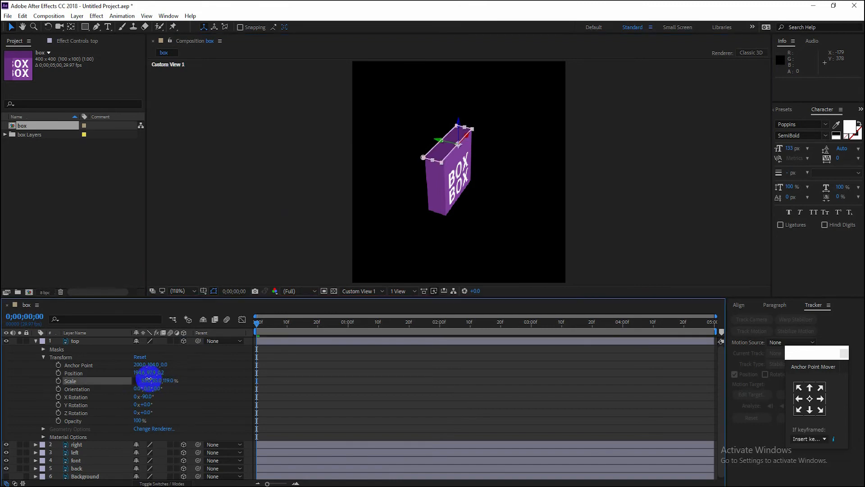
pyautogui.click(250, 231)
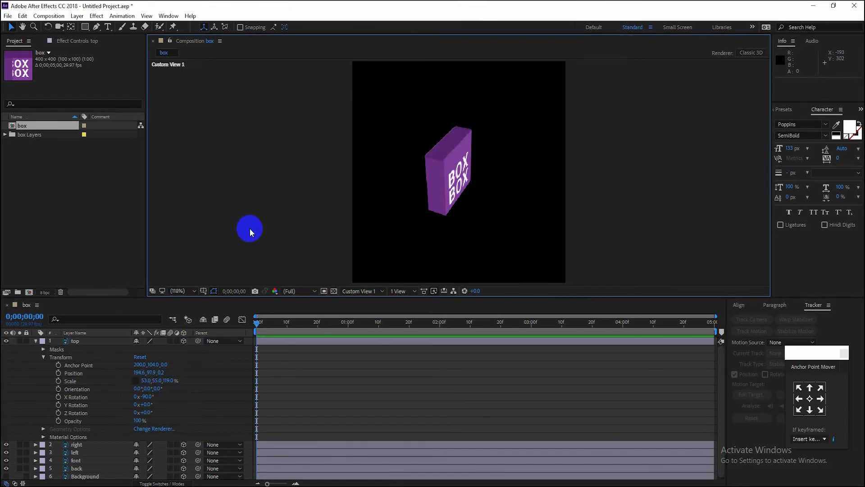
# Step: Realign the "top" layer with the box's upper edges, at a position of about 204.9, 98.2, 1.6
pyautogui.click(74, 381)
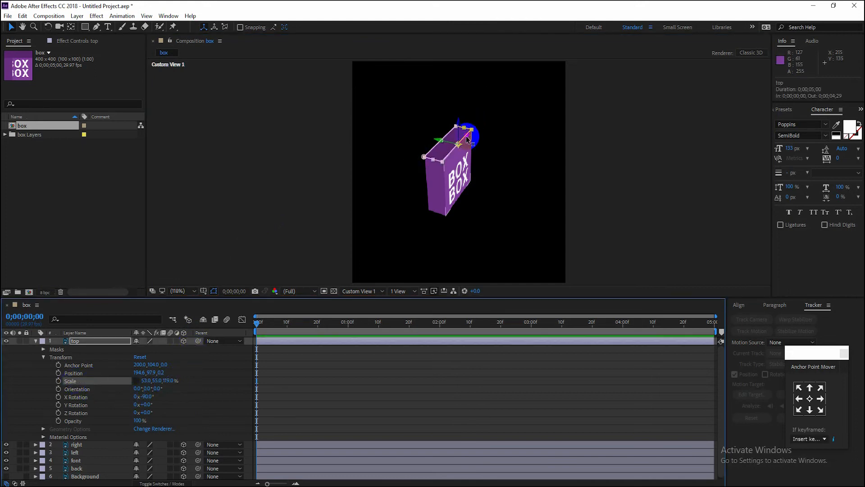
pyautogui.moveTo(467, 140); pyautogui.dragTo(472, 131)
pyautogui.click(311, 164)
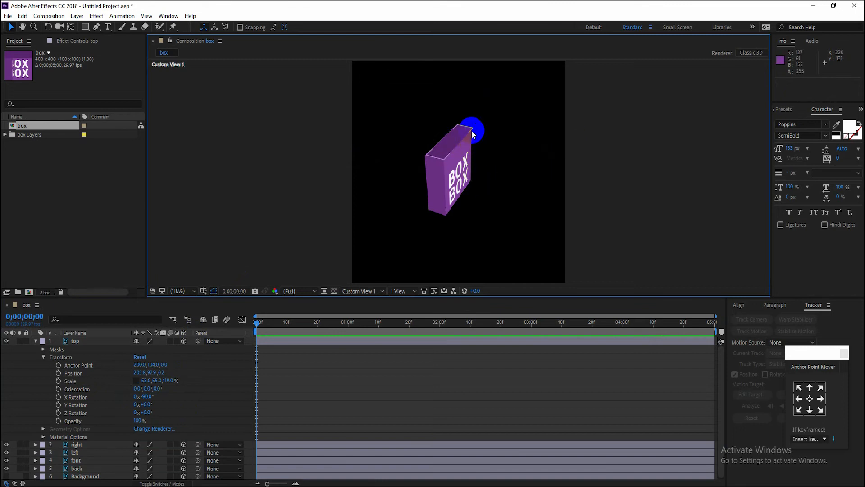
pyautogui.scroll(4, 471, 130)
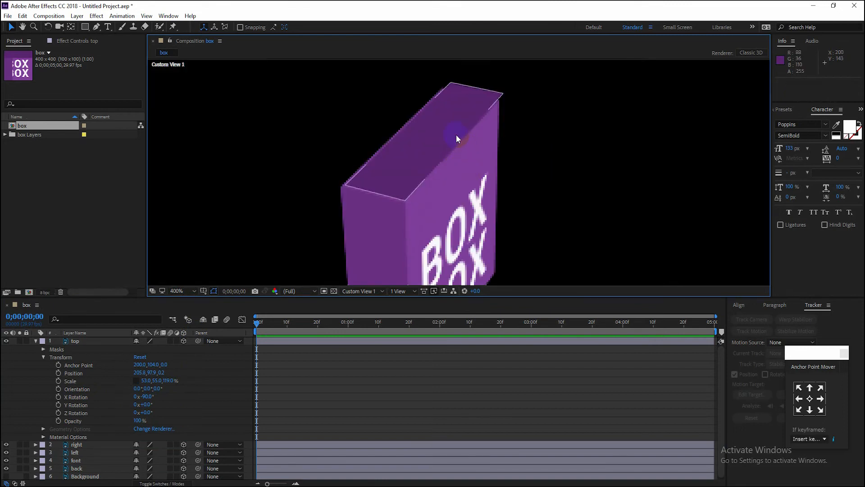
pyautogui.click(75, 341)
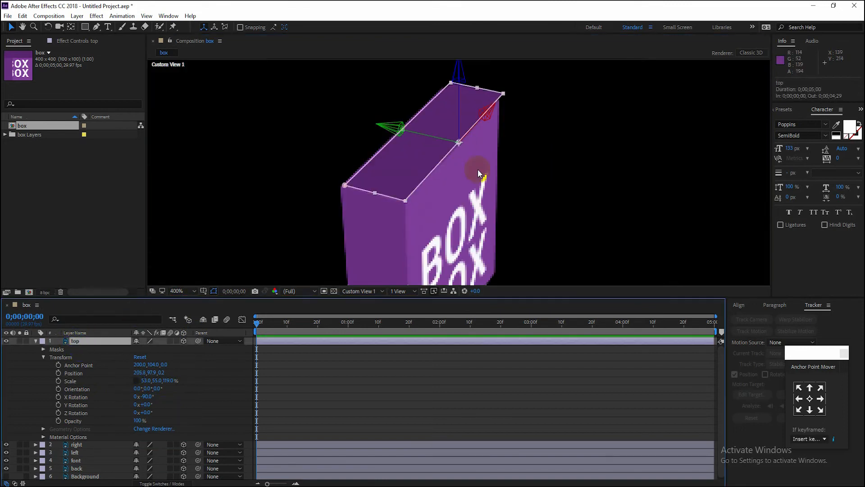
pyautogui.moveTo(491, 118); pyautogui.dragTo(486, 113)
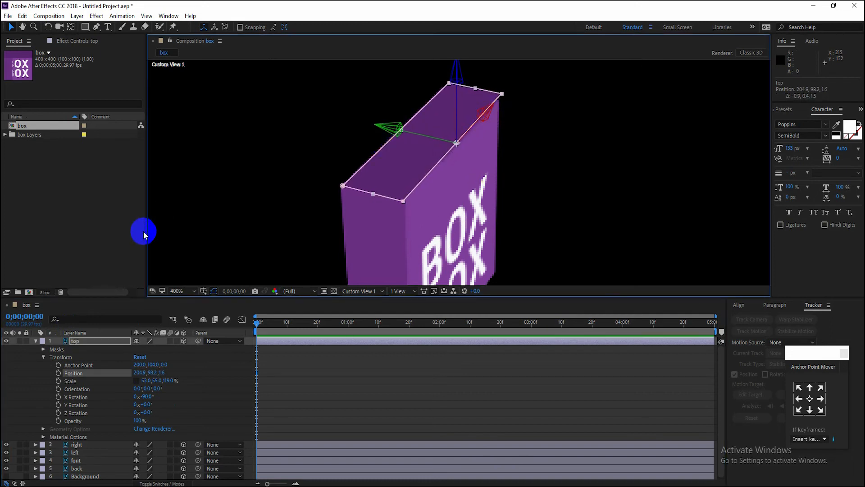
pyautogui.click(90, 203)
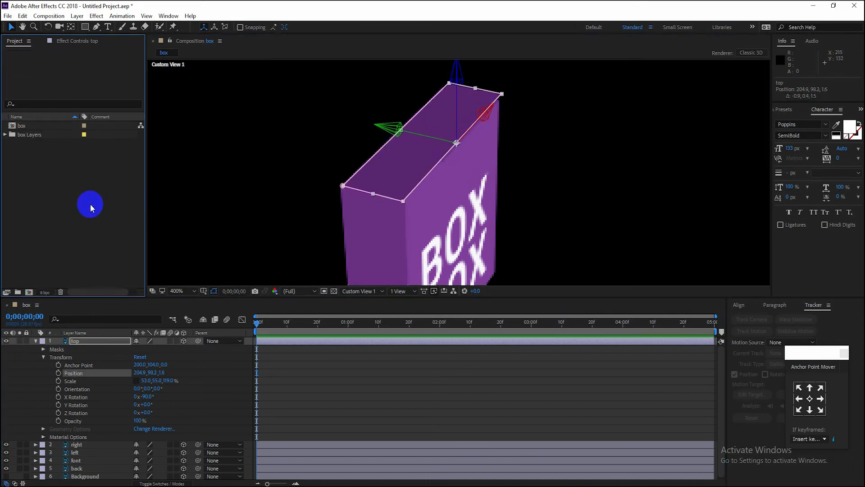
# Step: Adjust the "top" layer's scale to 53, 55, 121%, undoing an unwanted scale change on the way
pyautogui.moveTo(137, 387); pyautogui.dragTo(154, 381)
pyautogui.hotkey('ctrl', 'z')
pyautogui.click(154, 381)
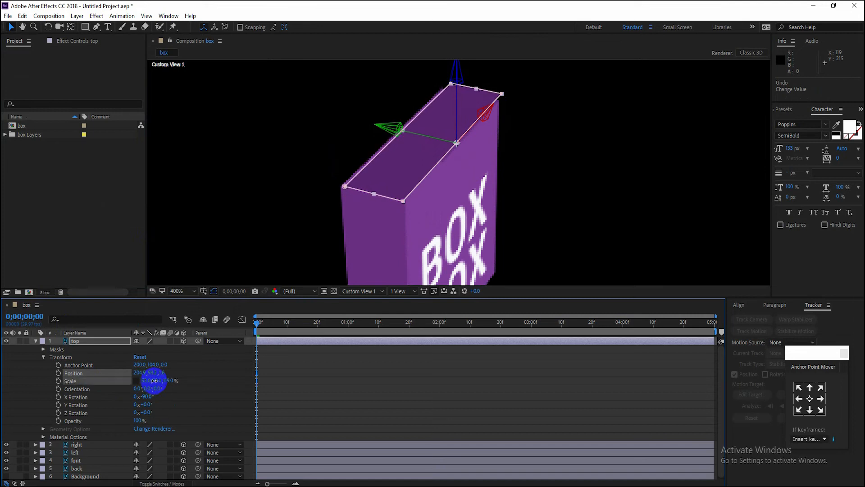
pyautogui.click(167, 381)
pyautogui.moveTo(167, 380); pyautogui.dragTo(140, 380)
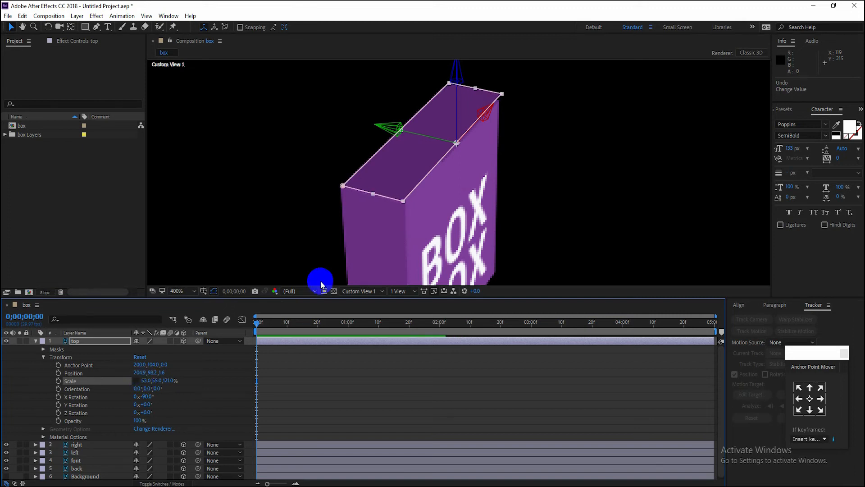
pyautogui.moveTo(475, 88); pyautogui.dragTo(475, 87)
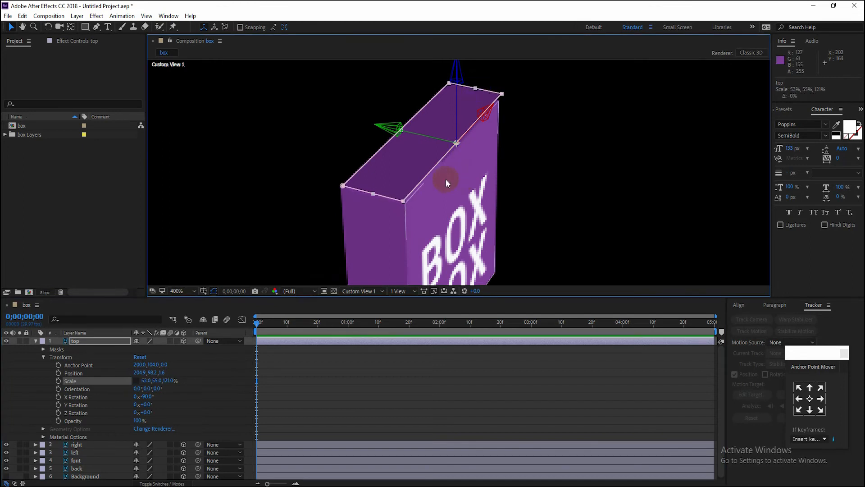
# Step: Move the "top" layer along its X axis to about 200.1 and reduce its X scale to 49%
pyautogui.moveTo(487, 111); pyautogui.dragTo(482, 116)
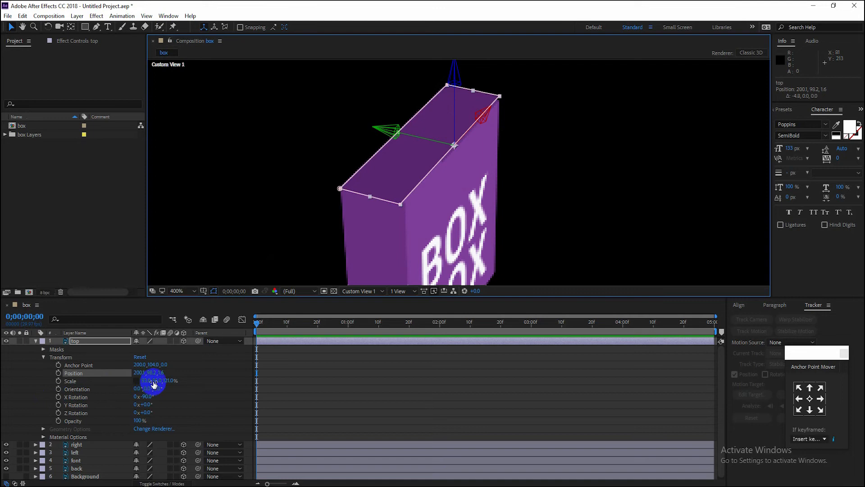
pyautogui.moveTo(147, 381); pyautogui.dragTo(145, 380)
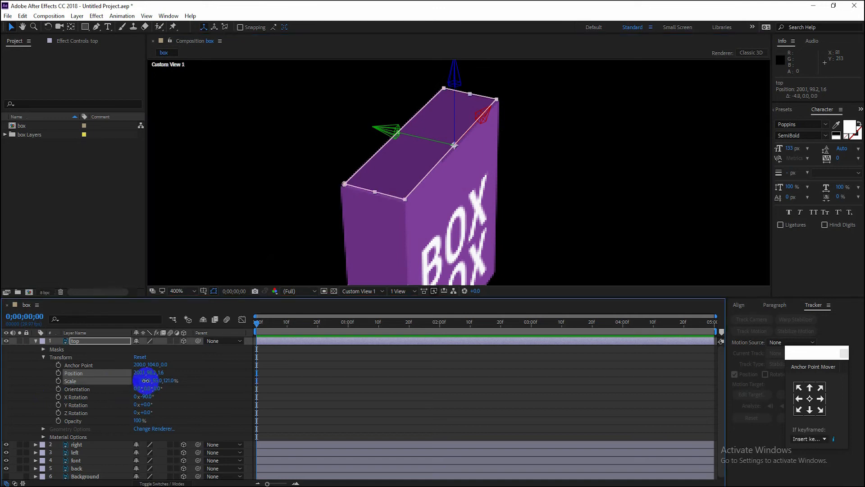
pyautogui.click(146, 380)
pyautogui.click(455, 77)
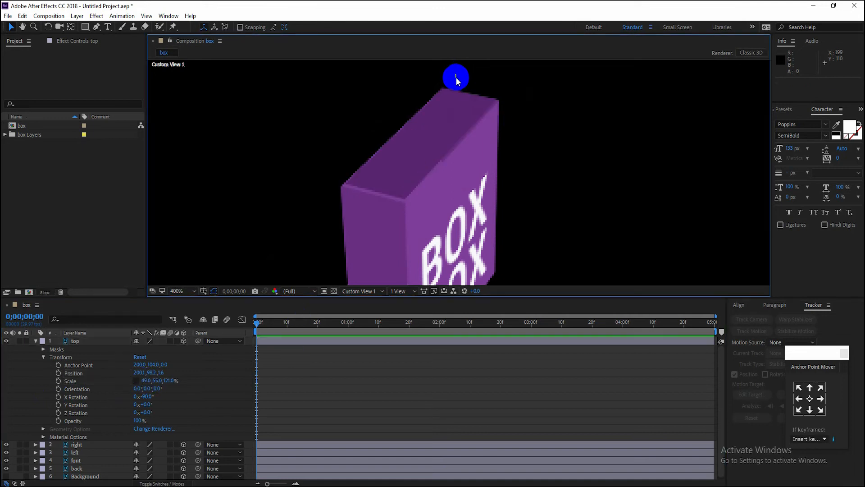
# Step: Lower the "top" layer to a Y position of about 99.5 and stretch its Y scale to about 57.2%
pyautogui.click(75, 341)
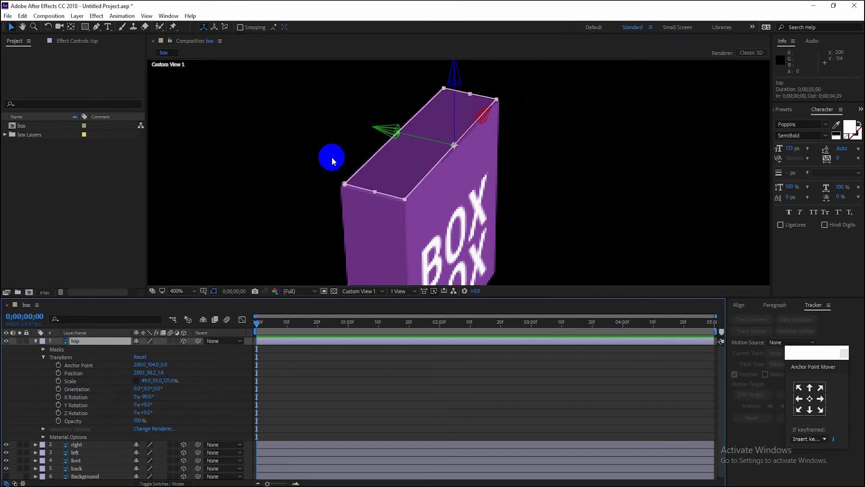
pyautogui.moveTo(457, 77); pyautogui.dragTo(411, 114)
pyautogui.click(390, 133)
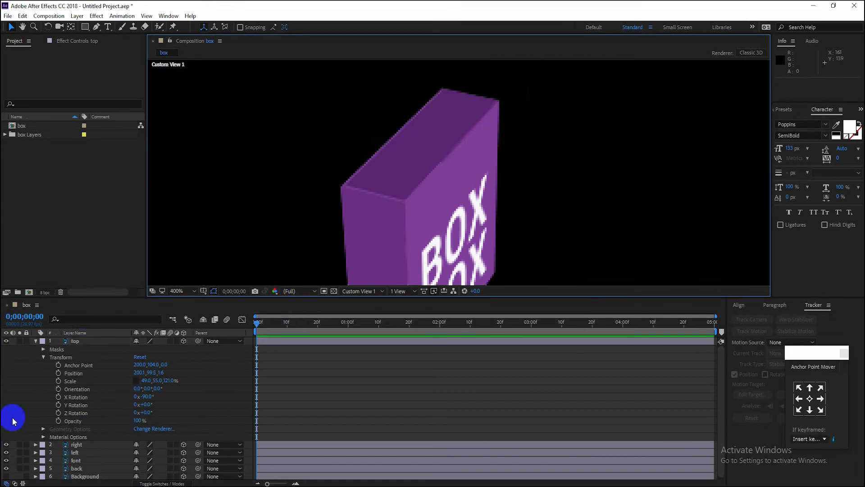
pyautogui.click(75, 342)
pyautogui.moveTo(391, 137); pyautogui.dragTo(393, 131)
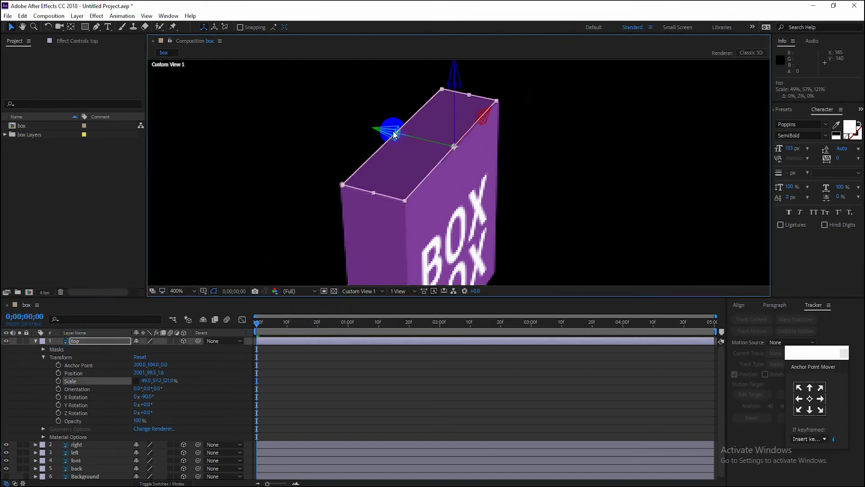
# Step: Fit the composition in the viewer, collapse the layer properties and orbit the custom view to check the closed upper side of the box
pyautogui.click(197, 291)
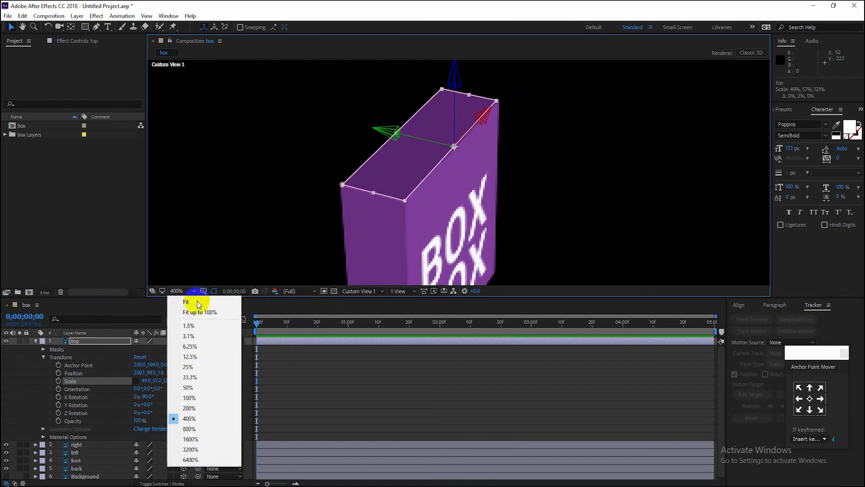
pyautogui.click(191, 301)
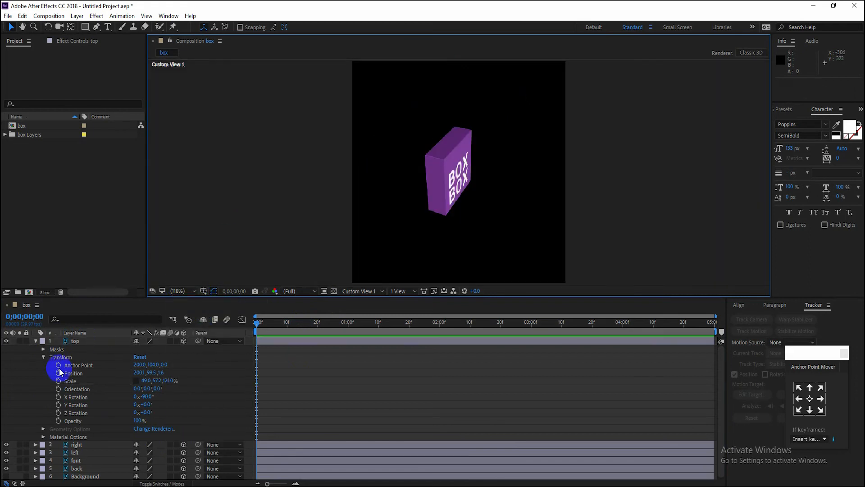
pyautogui.click(35, 340)
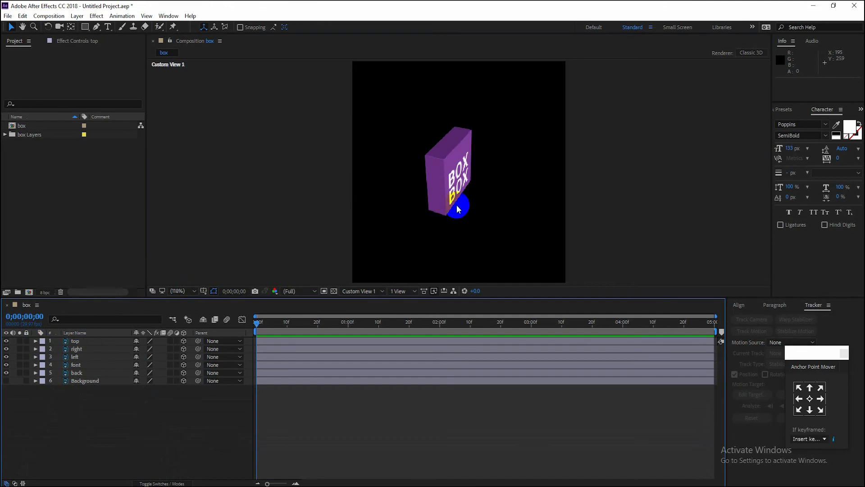
pyautogui.press('s')
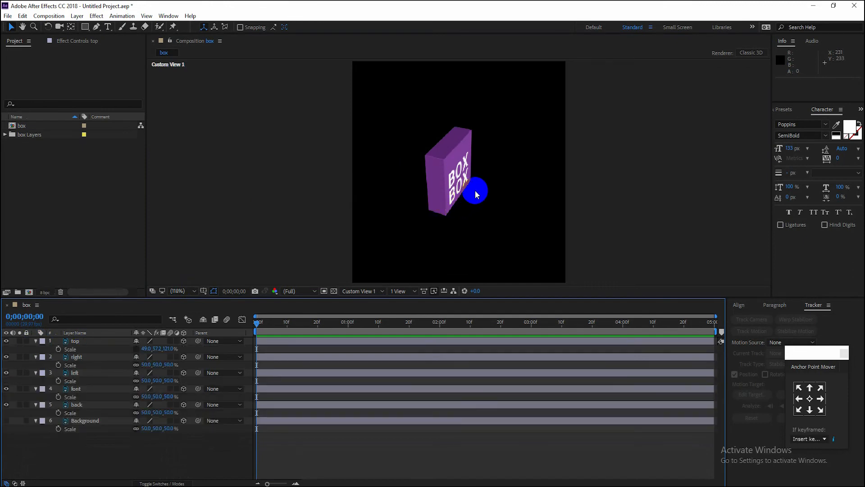
pyautogui.press('s')
pyautogui.press('c')
pyautogui.moveTo(472, 192); pyautogui.dragTo(392, 145)
pyautogui.moveTo(495, 177); pyautogui.dragTo(535, 227)
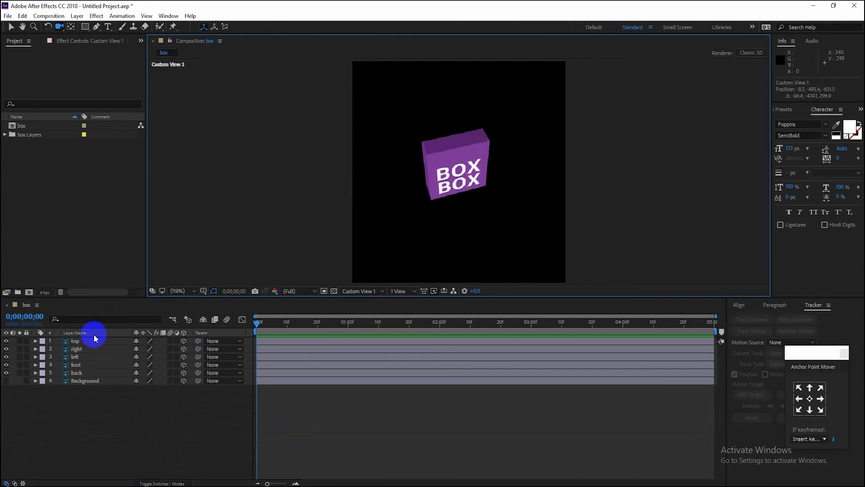
# Step: Duplicate the "top" layer and rename the copy "down"
pyautogui.click(74, 342)
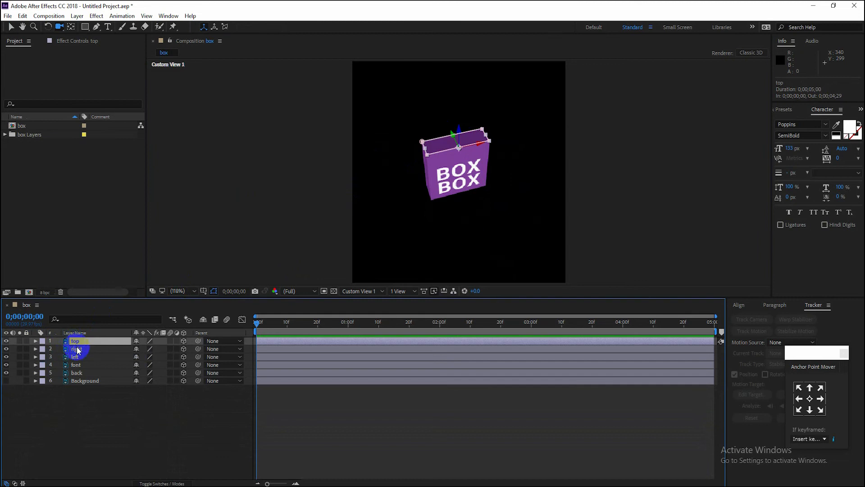
pyautogui.hotkey('ctrl', 'd')
pyautogui.rightClick(78, 341)
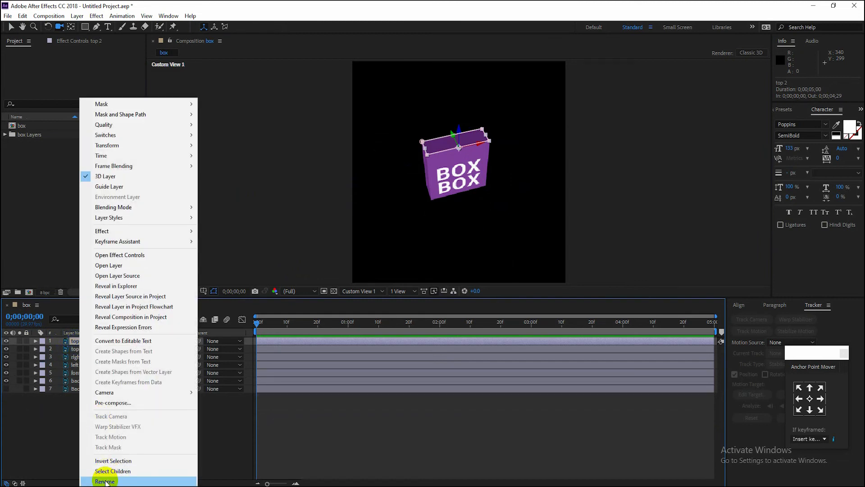
pyautogui.click(104, 481)
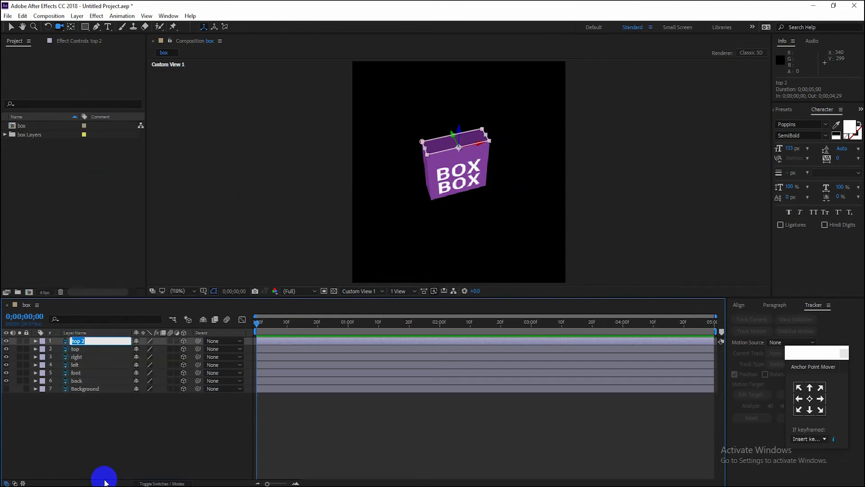
pyautogui.write('down')
pyautogui.click(126, 429)
# Step: Move the "down" layer vertically to the lower side of the box, at a Y position of about 300.8
pyautogui.click(80, 342)
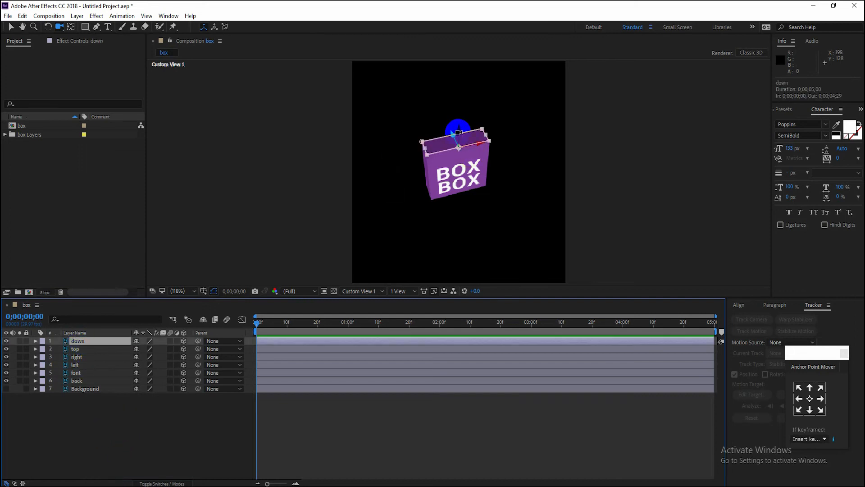
pyautogui.press('v')
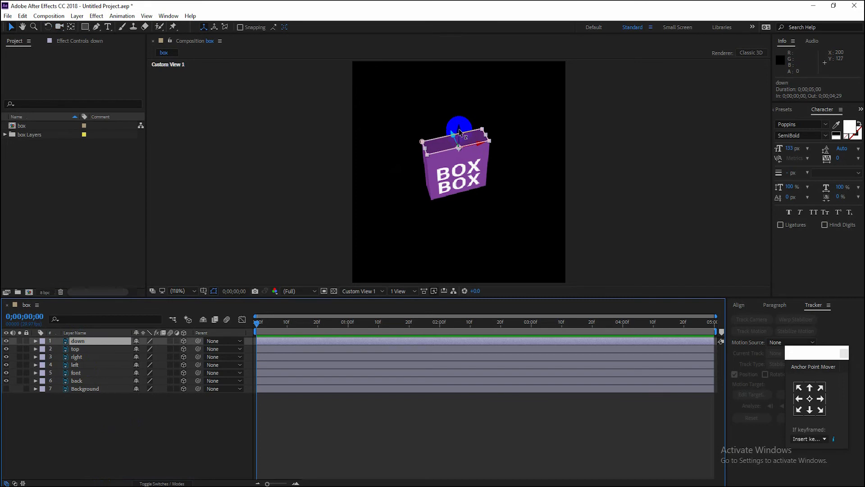
pyautogui.moveTo(459, 132); pyautogui.dragTo(468, 244)
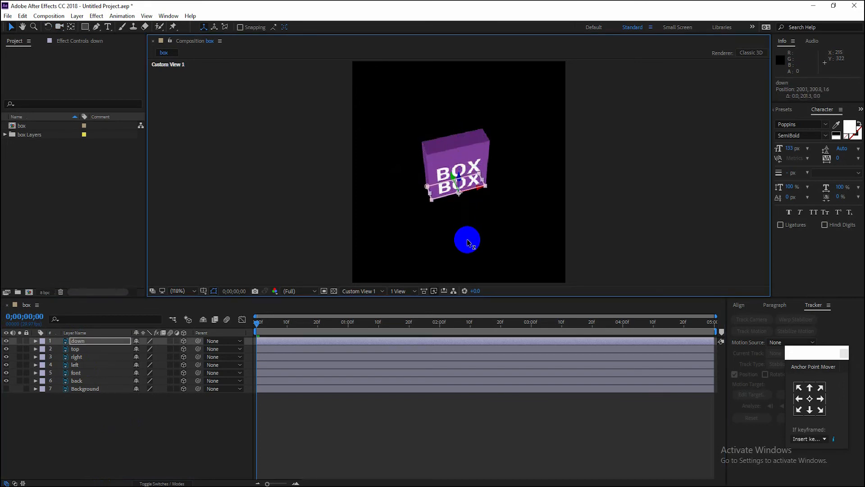
pyautogui.click(196, 440)
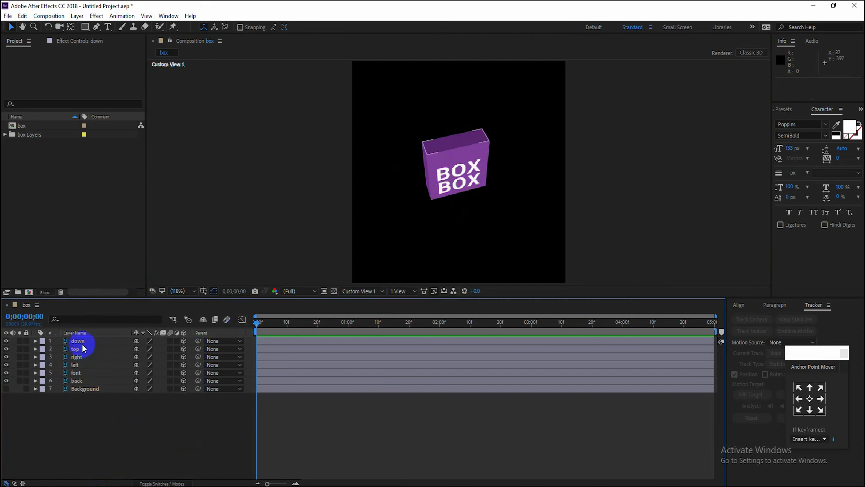
# Step: Orbit the custom view around the box to examine all of its faces, including the lower side
pyautogui.press('c')
pyautogui.moveTo(467, 174)
pyautogui.mouseDown()
pyautogui.moveTo(475, 90)
pyautogui.moveTo(407, 158)
pyautogui.moveTo(488, 165)
pyautogui.moveTo(332, 171)
pyautogui.moveTo(500, 187)
pyautogui.moveTo(549, 154)
pyautogui.moveTo(421, 166)
pyautogui.moveTo(553, 185)
pyautogui.moveTo(421, 185)
pyautogui.moveTo(540, 189)
pyautogui.moveTo(516, 190)
pyautogui.moveTo(506, 168)
pyautogui.moveTo(391, 174)
pyautogui.moveTo(401, 139)
pyautogui.moveTo(487, 108)
pyautogui.moveTo(423, 165)
pyautogui.moveTo(405, 162)
pyautogui.moveTo(397, 180)
pyautogui.moveTo(390, 172)
pyautogui.mouseUp()
pyautogui.moveTo(474, 190); pyautogui.dragTo(498, 210)
pyautogui.moveTo(534, 172); pyautogui.dragTo(424, 179)
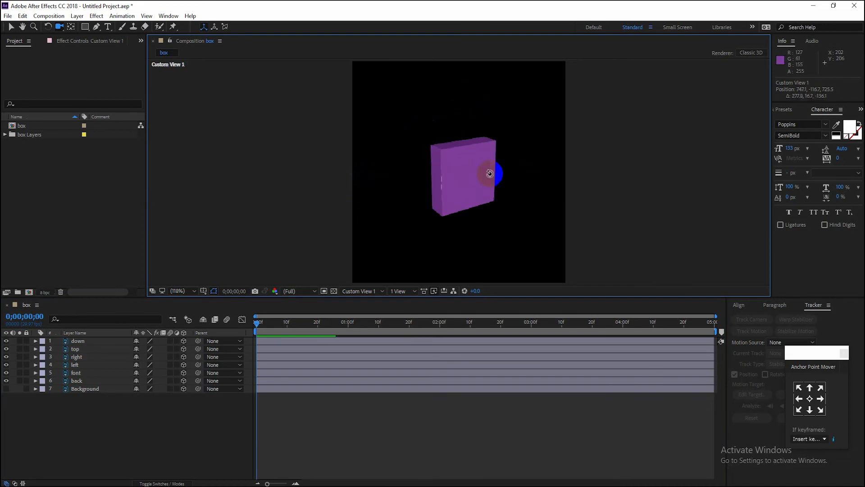
pyautogui.moveTo(504, 187); pyautogui.dragTo(492, 143)
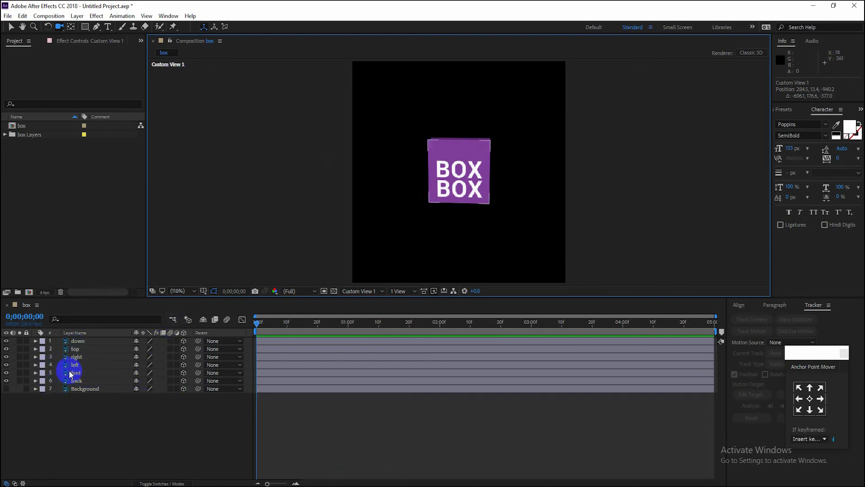
# Step: Delete the "Background" layer from the box composition
pyautogui.click(105, 411)
pyautogui.hotkey('ctrl', 'a')
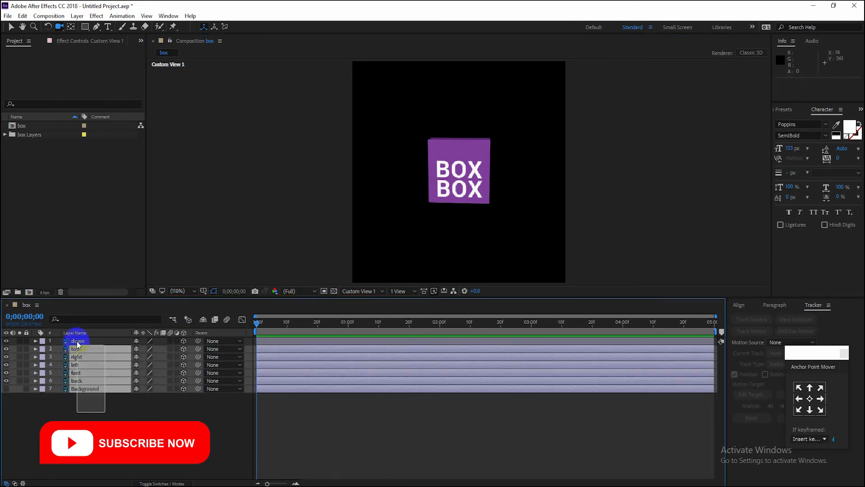
pyautogui.click(96, 399)
pyautogui.click(96, 389)
pyautogui.press('Delete')
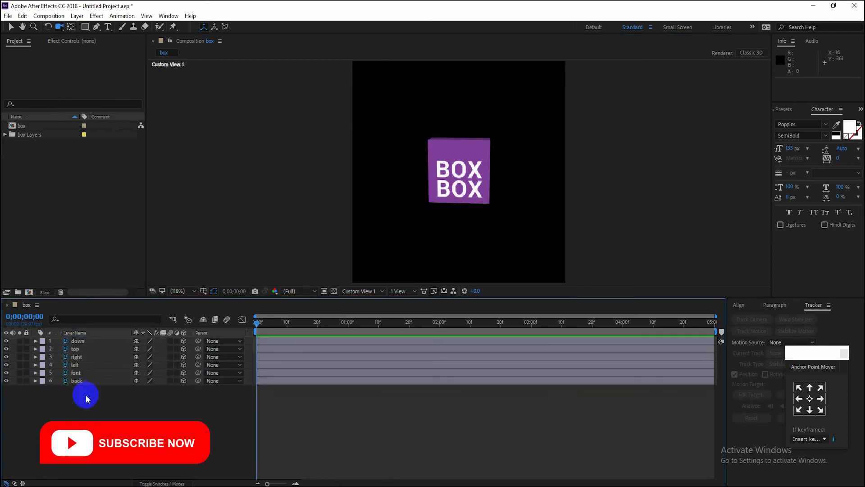
# Step: Pre-compose all six face layers as "Pre-comp 1", moving all attributes, and turn on 3D and collapsed transformations for it
pyautogui.hotkey('ctrl', 'a')
pyautogui.rightClick(72, 339)
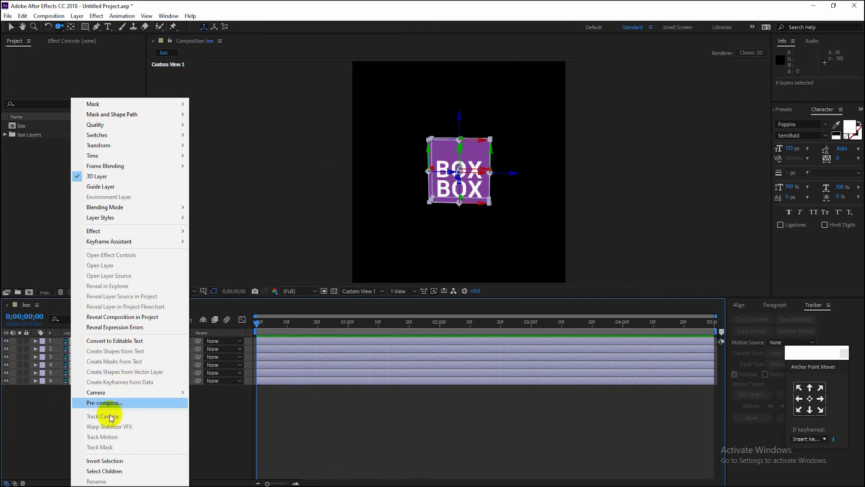
pyautogui.click(106, 402)
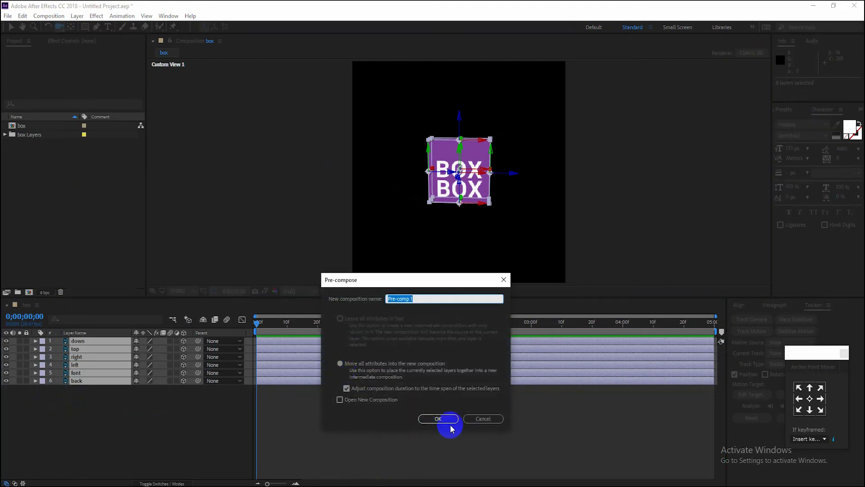
pyautogui.click(439, 417)
pyautogui.click(182, 341)
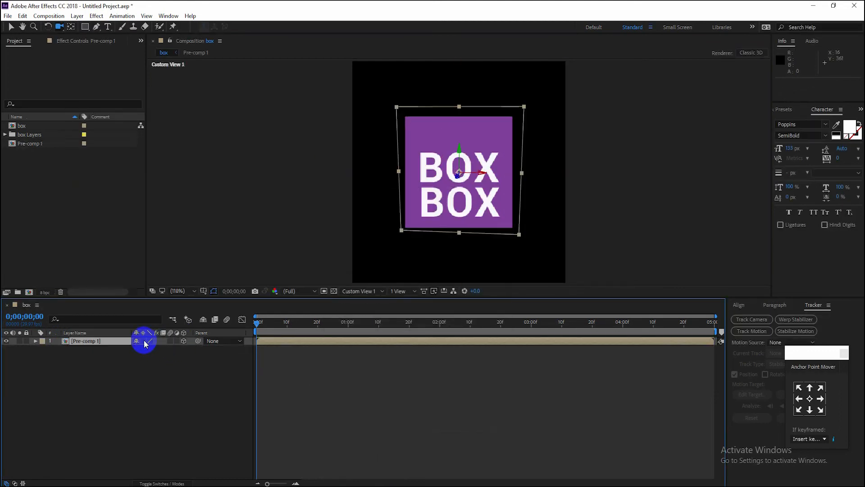
pyautogui.click(201, 392)
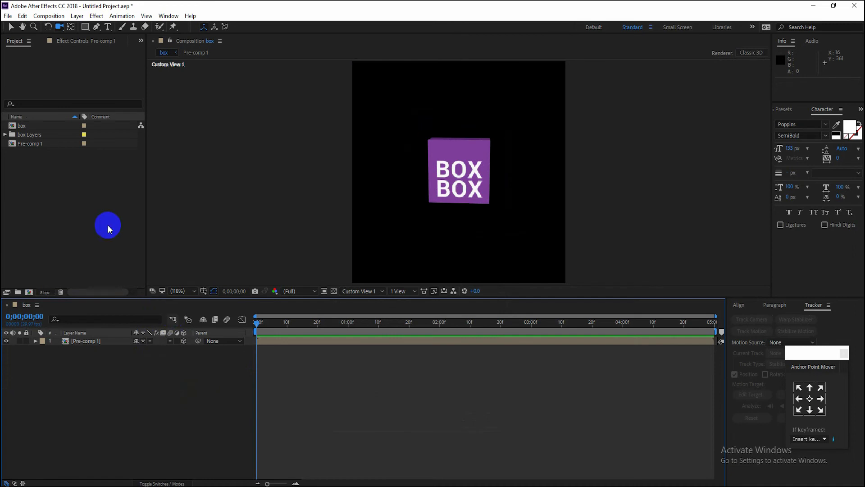
# Step: Create a 1920 × 1080 composition "Comp 1" at 29.97 fps and add Pre-comp 1 to it as a 3D layer with collapsed transformations
pyautogui.click(28, 292)
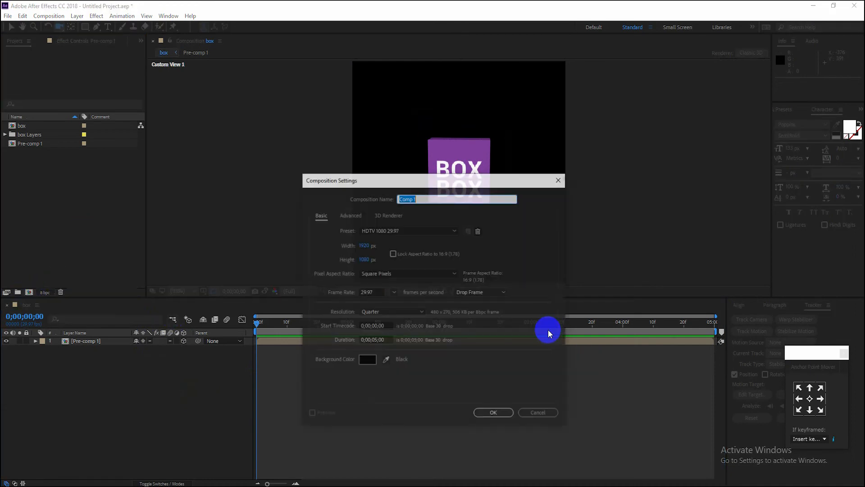
pyautogui.click(509, 414)
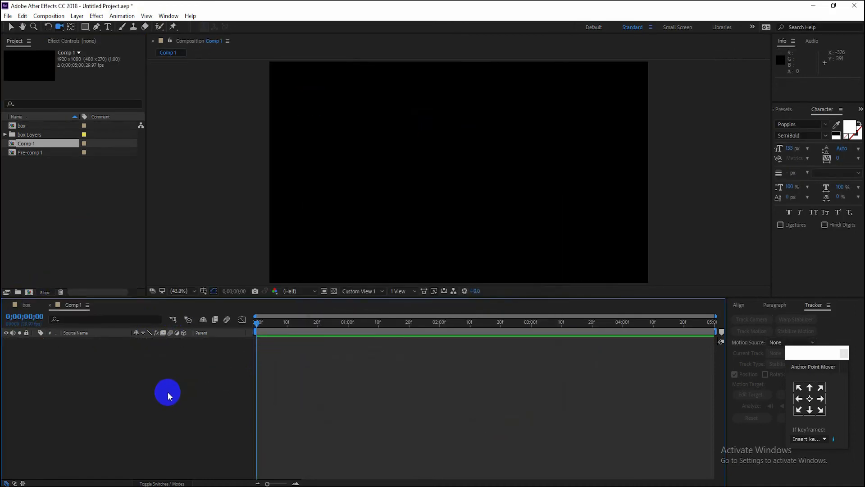
pyautogui.moveTo(27, 153); pyautogui.dragTo(75, 360)
pyautogui.click(183, 340)
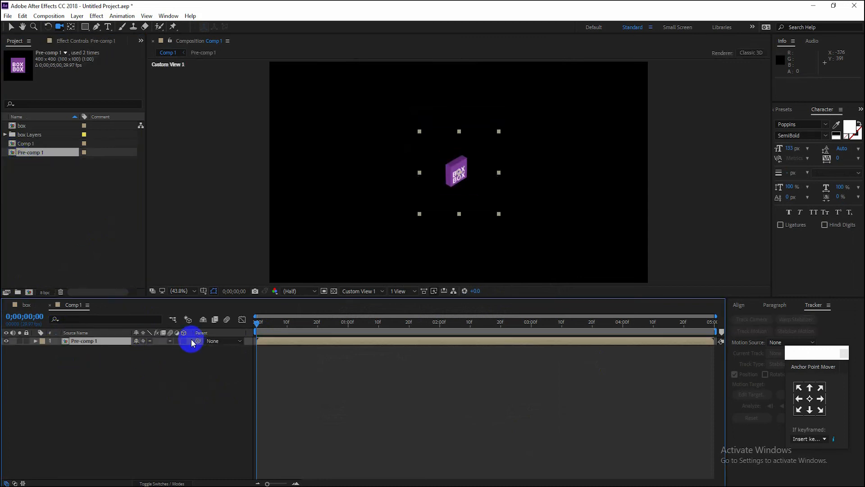
pyautogui.click(174, 393)
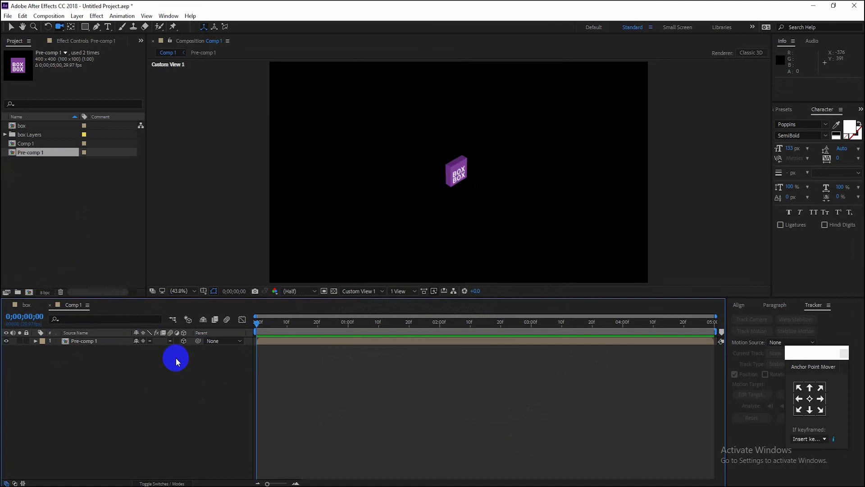
# Step: Add a two-node camera named "Camera 1" with the 35mm preset to Comp 1
pyautogui.rightClick(195, 390)
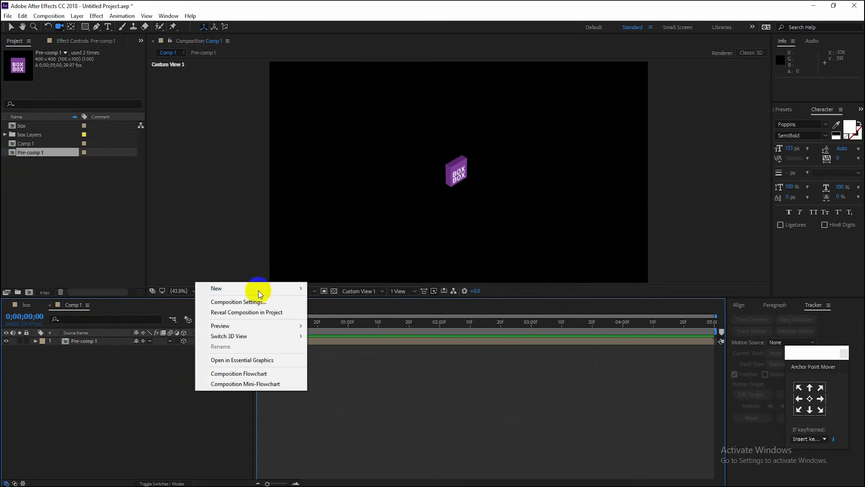
pyautogui.click(282, 288)
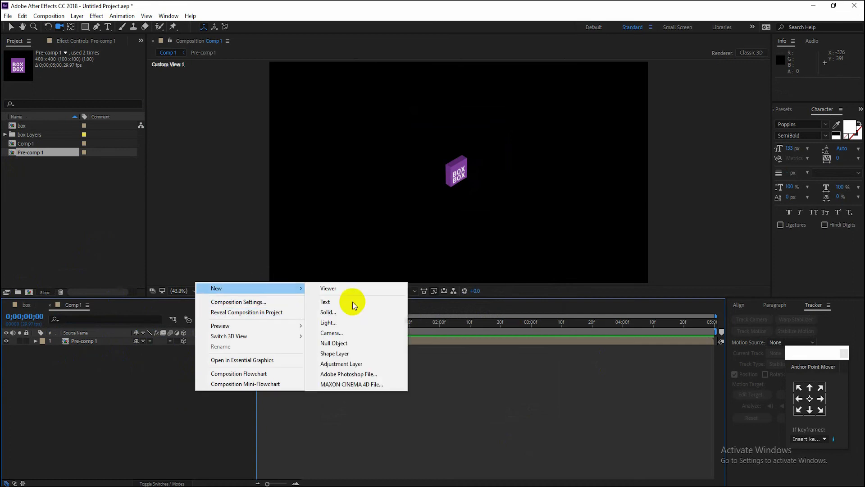
pyautogui.click(369, 331)
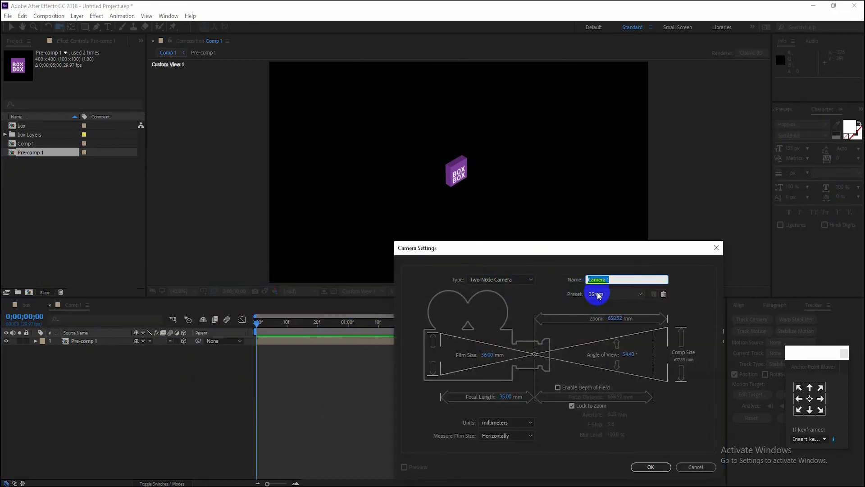
pyautogui.click(655, 466)
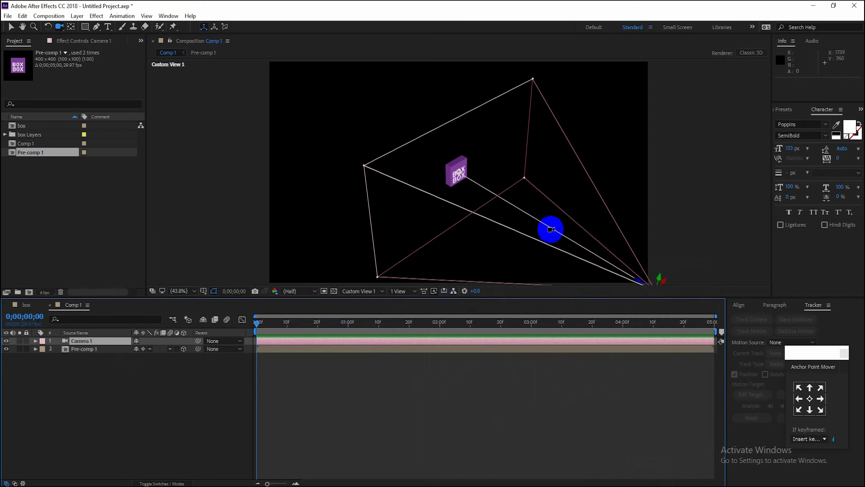
# Step: Add a null object to Comp 1 and turn on its 3D and collapse transformations switches
pyautogui.rightClick(165, 396)
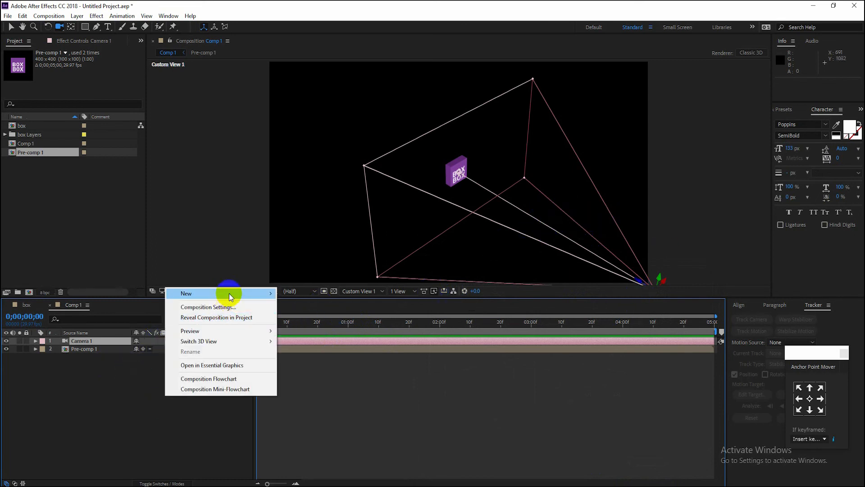
pyautogui.moveTo(229, 293)
pyautogui.click(332, 347)
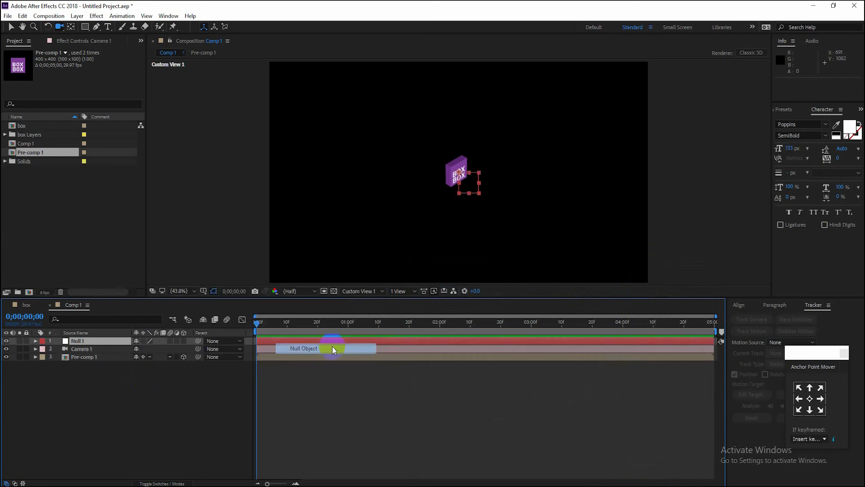
pyautogui.click(183, 341)
pyautogui.click(143, 341)
# Step: Parent Camera 1 and Pre-comp 1 to the null object and rename the null "control"
pyautogui.moveTo(198, 350); pyautogui.dragTo(98, 343)
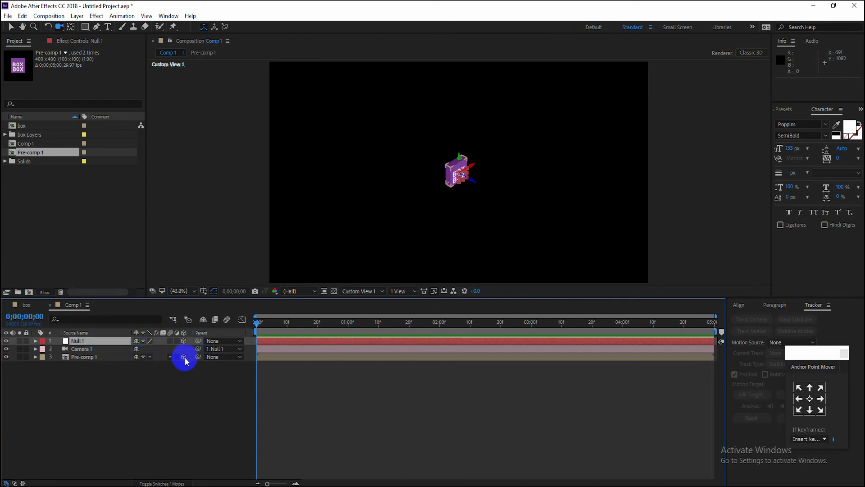
pyautogui.moveTo(198, 356); pyautogui.dragTo(93, 343)
pyautogui.click(75, 344)
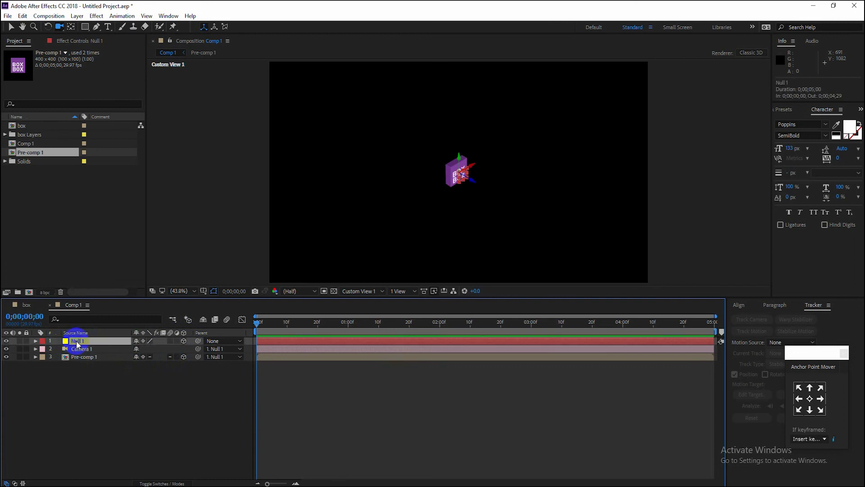
pyautogui.rightClick(75, 344)
pyautogui.click(118, 478)
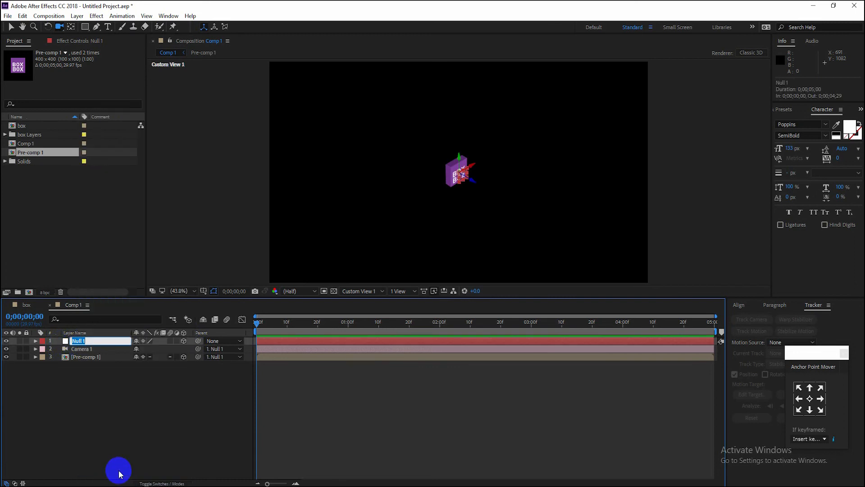
pyautogui.write('control')
pyautogui.click(122, 374)
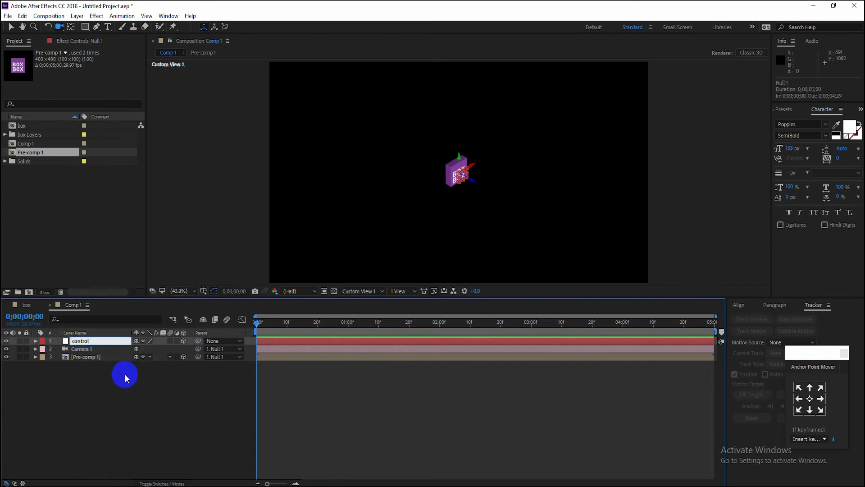
# Step: Set the "control" null's Y Rotation to 51° and orbit the custom view to face the front of the box
pyautogui.click(86, 340)
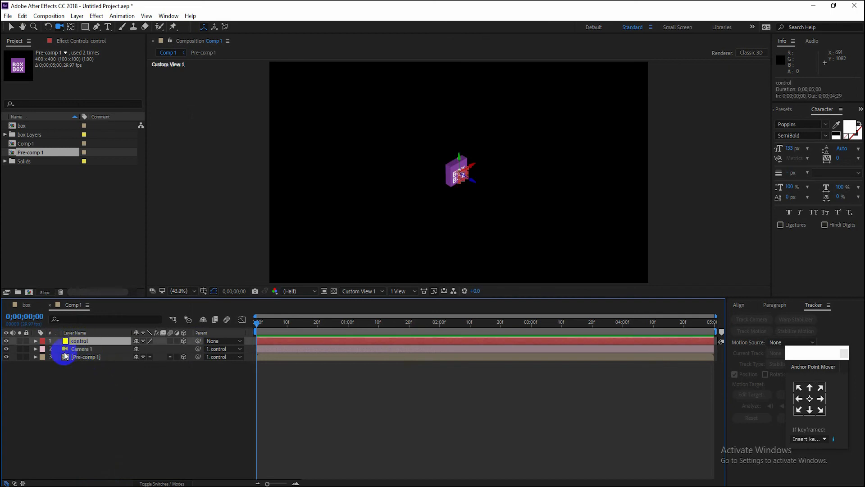
pyautogui.click(36, 340)
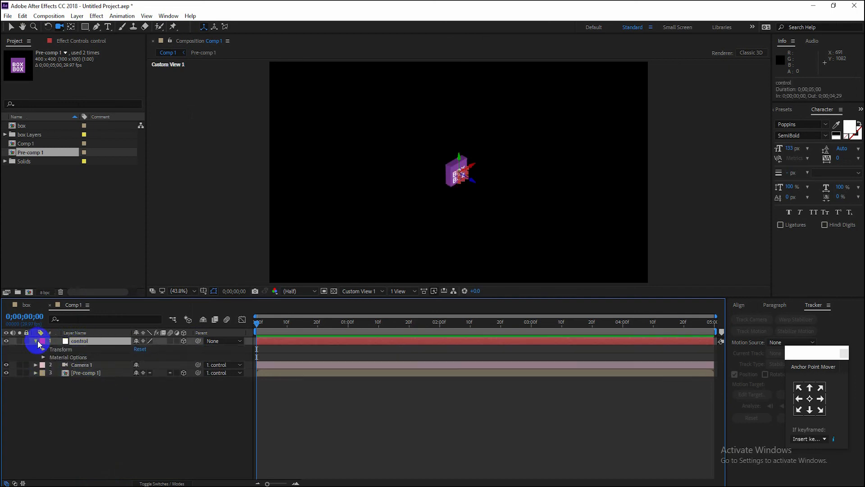
pyautogui.click(43, 350)
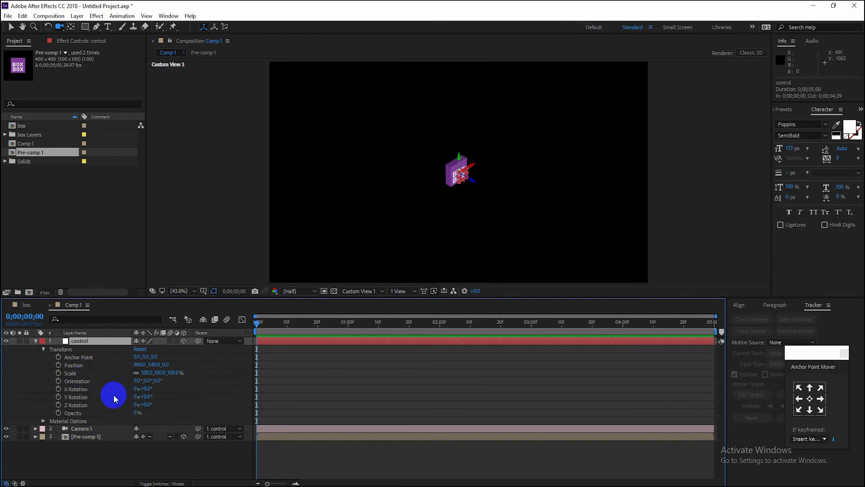
pyautogui.moveTo(147, 388)
pyautogui.mouseDown()
pyautogui.moveTo(160, 386)
pyautogui.moveTo(145, 399)
pyautogui.moveTo(165, 389)
pyautogui.moveTo(140, 386)
pyautogui.moveTo(135, 396)
pyautogui.moveTo(149, 396)
pyautogui.mouseUp()
pyautogui.click(150, 398)
pyautogui.moveTo(454, 207); pyautogui.dragTo(438, 139)
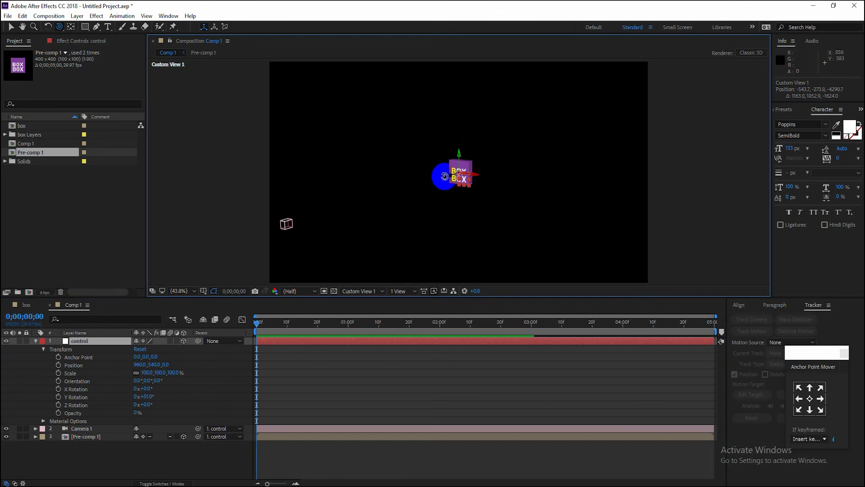
# Step: Keyframe the "control" null's Y Rotation at the start and set it to -19° at 0;00;04;10
pyautogui.click(58, 397)
pyautogui.moveTo(256, 323); pyautogui.dragTo(655, 327)
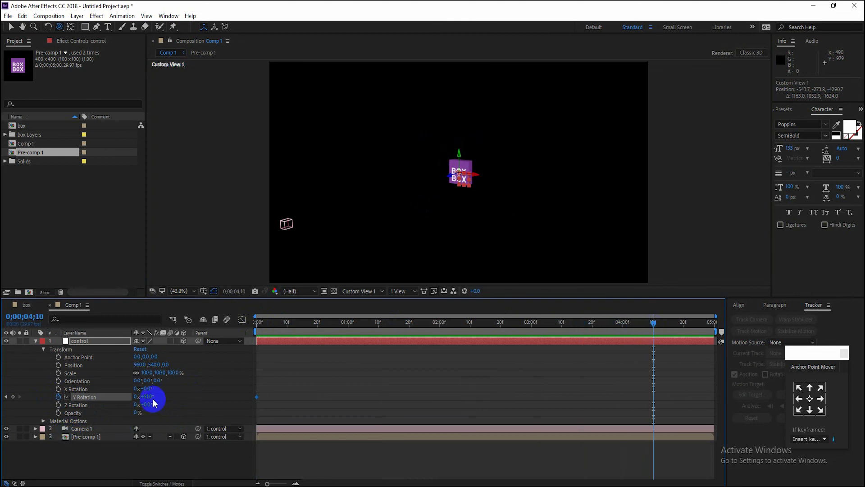
pyautogui.moveTo(148, 399); pyautogui.dragTo(117, 397)
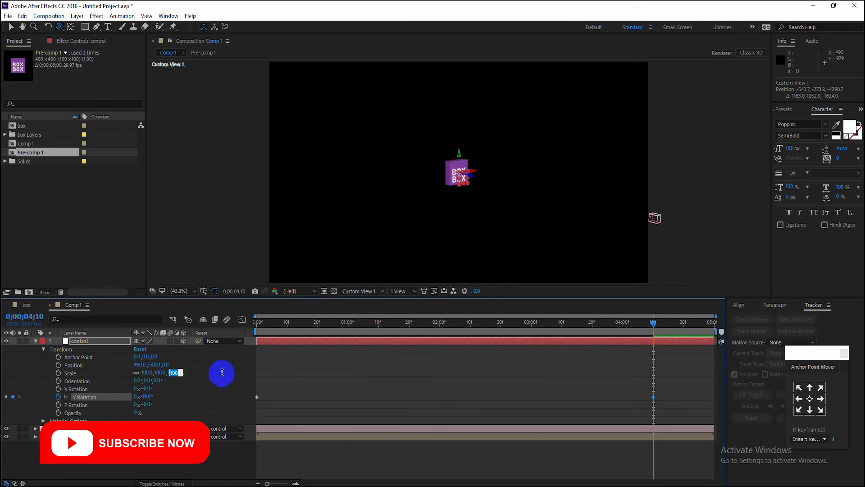
# Step: Set the "control" null's Scale to 346% at the start of the timeline and preview the animation
pyautogui.moveTo(653, 322); pyautogui.dragTo(205, 337)
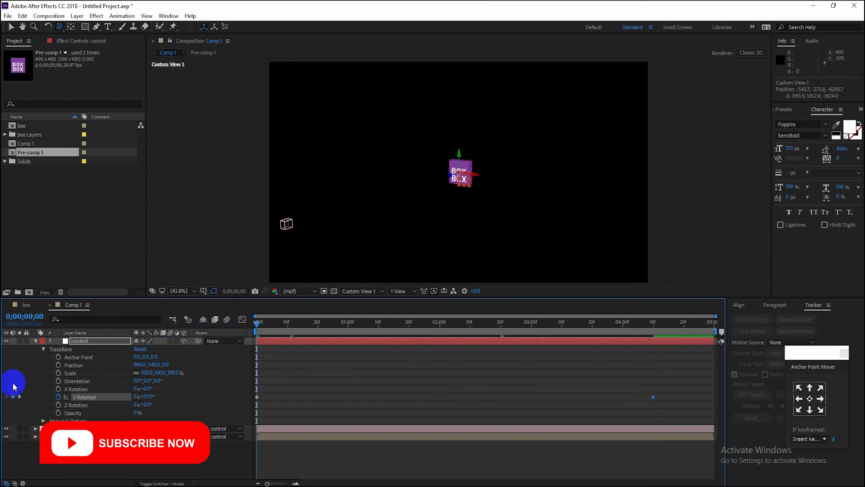
pyautogui.moveTo(174, 371); pyautogui.dragTo(280, 365)
pyautogui.click(255, 314)
pyautogui.press('space')
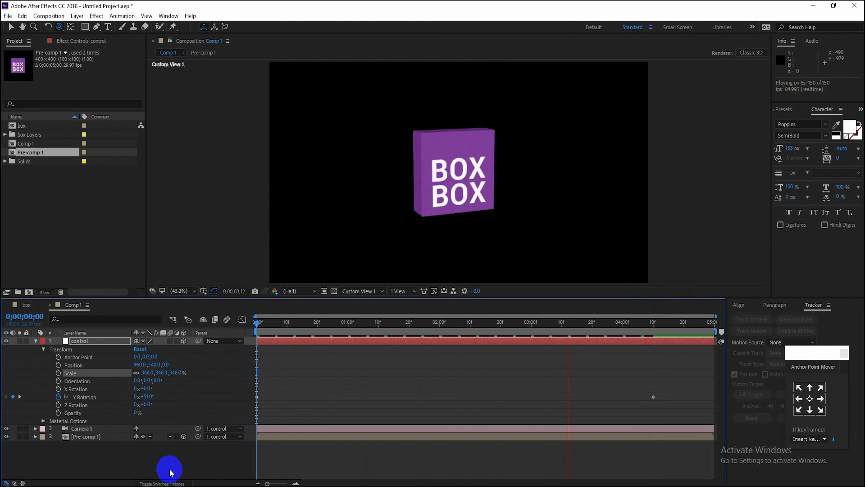
pyautogui.press('space')
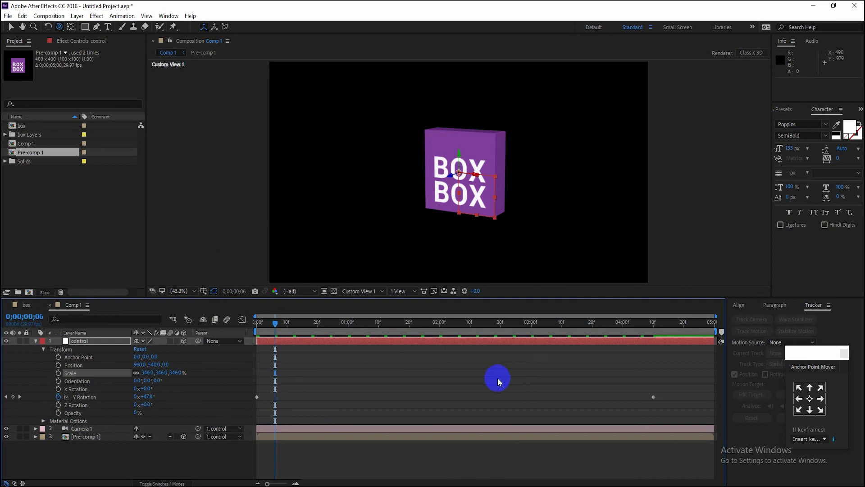
# Step: Move the "control" null's ending Y Rotation keyframe to 0;00;04;26 and set its value to -341°
pyautogui.moveTo(277, 320); pyautogui.dragTo(418, 322)
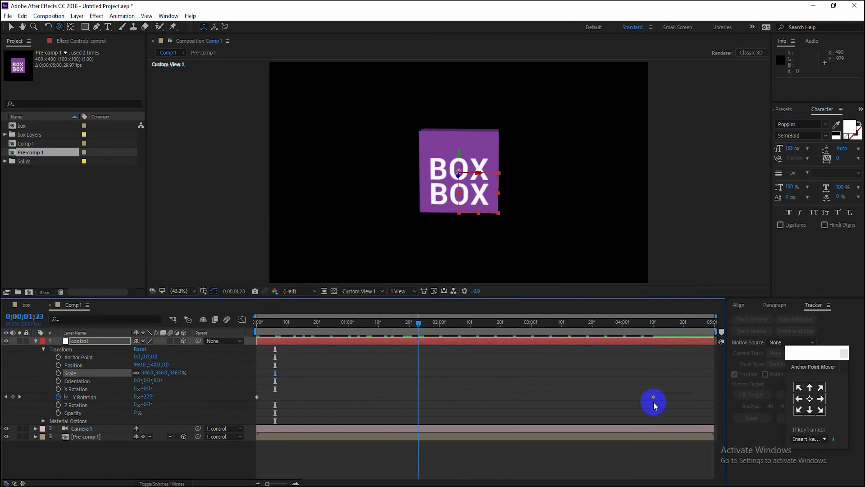
pyautogui.moveTo(654, 397); pyautogui.dragTo(702, 397)
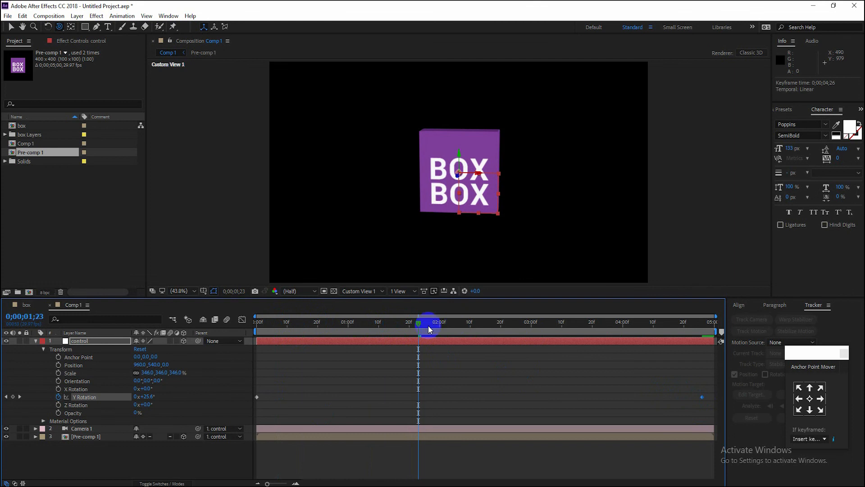
pyautogui.moveTo(417, 322); pyautogui.dragTo(699, 358)
pyautogui.click(42, 399)
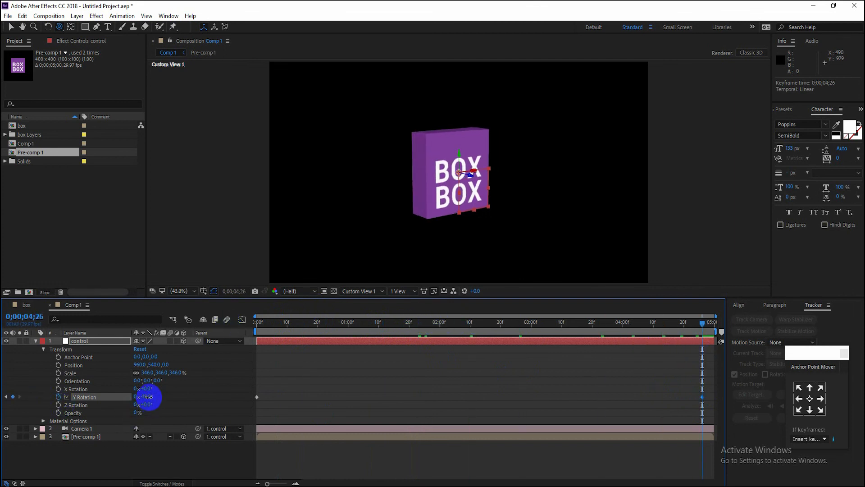
pyautogui.moveTo(155, 397); pyautogui.dragTo(32, 423)
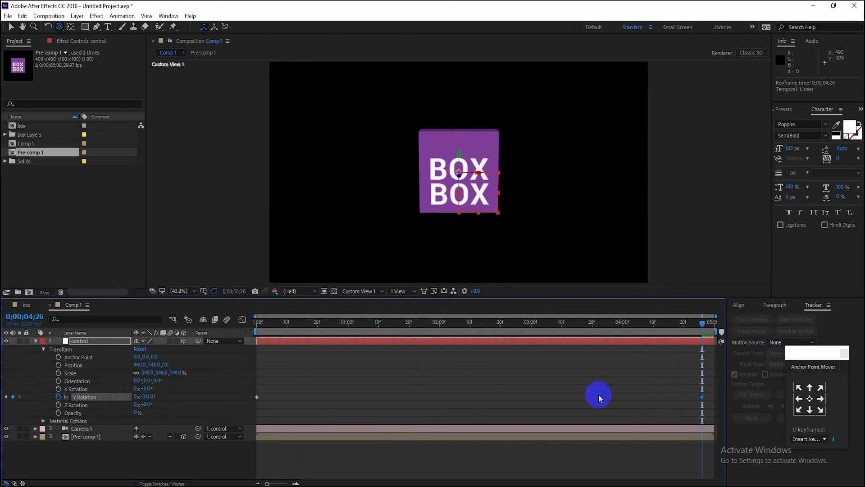
# Step: Preview the box rotation from the start and set the composition's preview resolution to Full
pyautogui.moveTo(704, 323); pyautogui.dragTo(96, 331)
pyautogui.press('space')
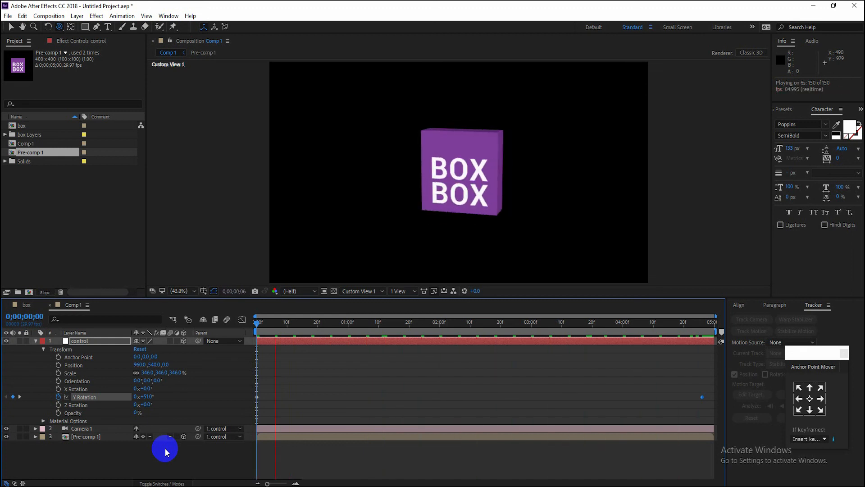
pyautogui.press('space')
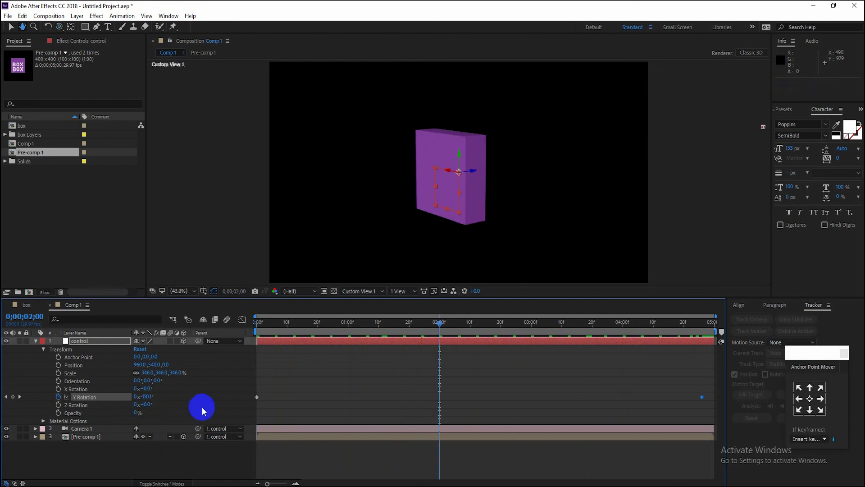
pyautogui.click(313, 290)
pyautogui.click(302, 315)
# Step: Move the last Y Rotation keyframe slightly past 0;00;04;26 towards the composition's end and deselect the "control" layer
pyautogui.moveTo(441, 323); pyautogui.dragTo(701, 365)
pyautogui.moveTo(705, 398); pyautogui.dragTo(711, 398)
pyautogui.click(147, 458)
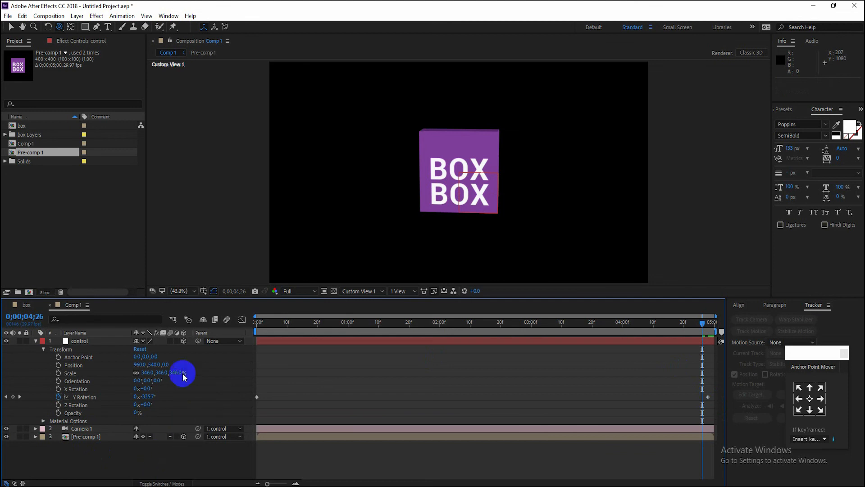
# Step: Switch to the web browser and open the freelancertuition site in a new tab
pyautogui.click(280, 486)
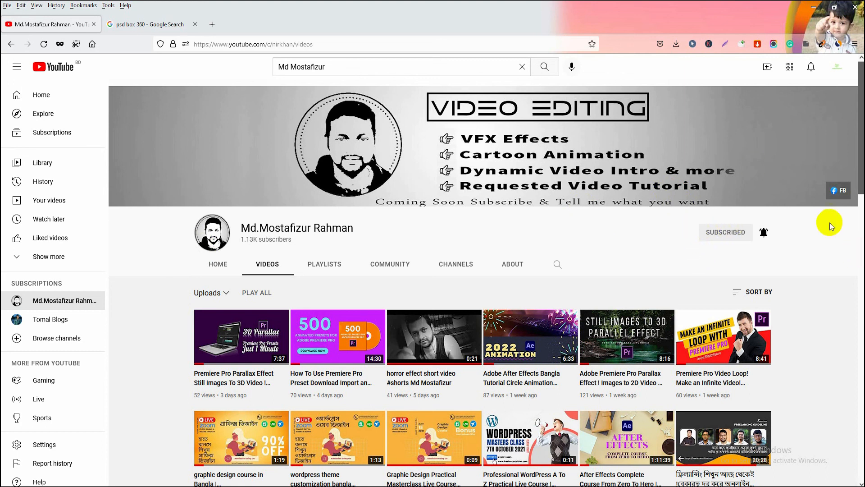
pyautogui.click(215, 26)
pyautogui.click(270, 43)
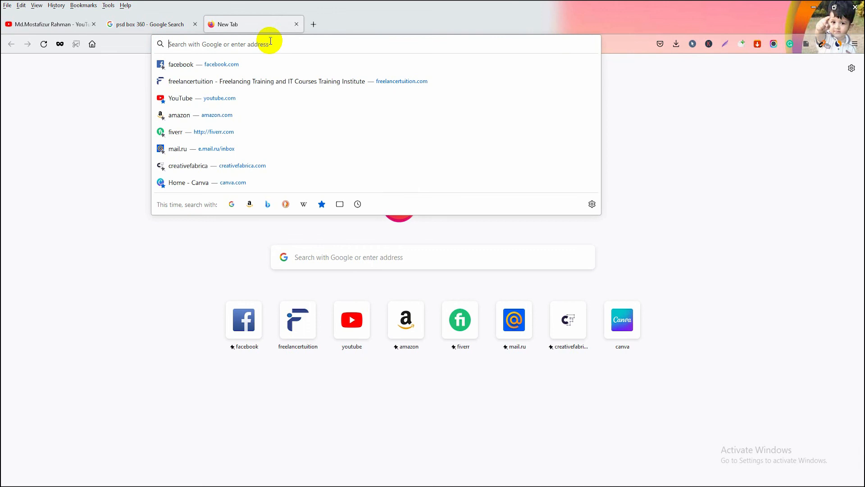
pyautogui.click(297, 311)
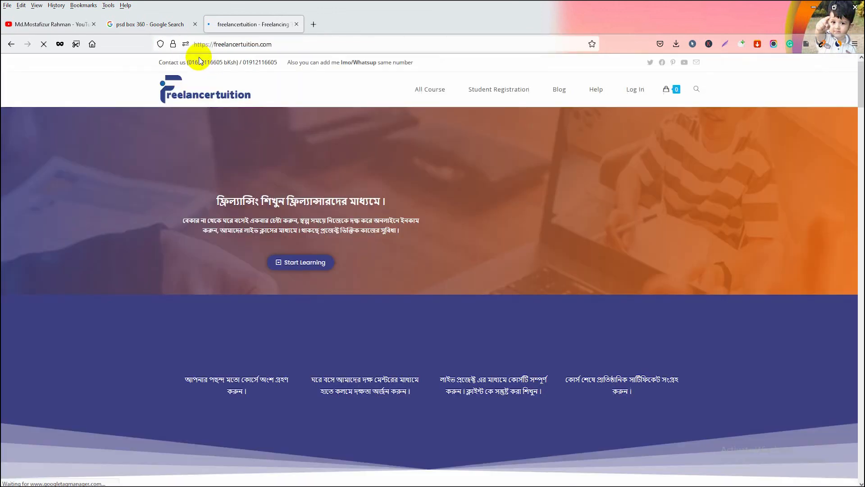
# Step: Examine the Adobe After Effects Complete Course From Zero To Hero and its price among the homepage's courses
pyautogui.scroll(-9, 476, 294)
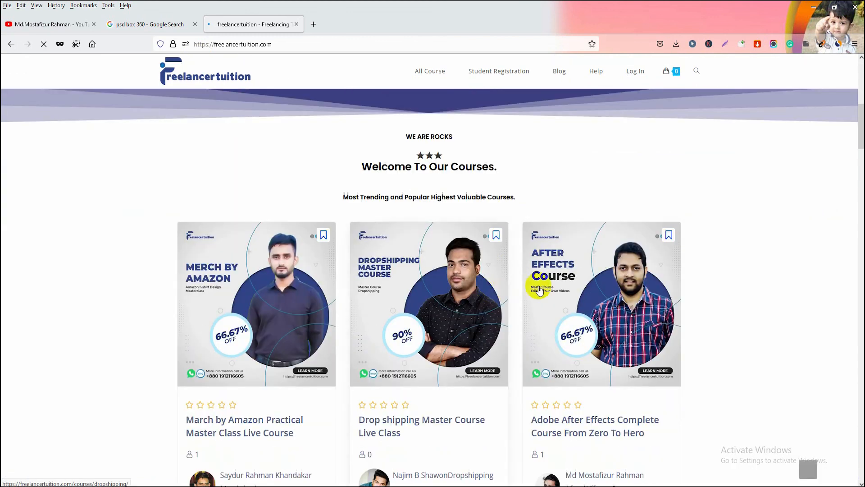
pyautogui.scroll(-3, 591, 266)
pyautogui.scroll(1, 595, 244)
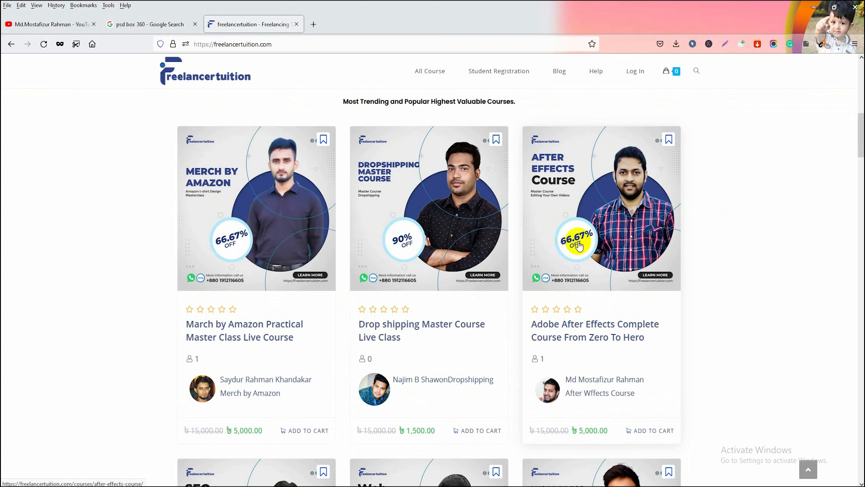
pyautogui.scroll(-2, 579, 245)
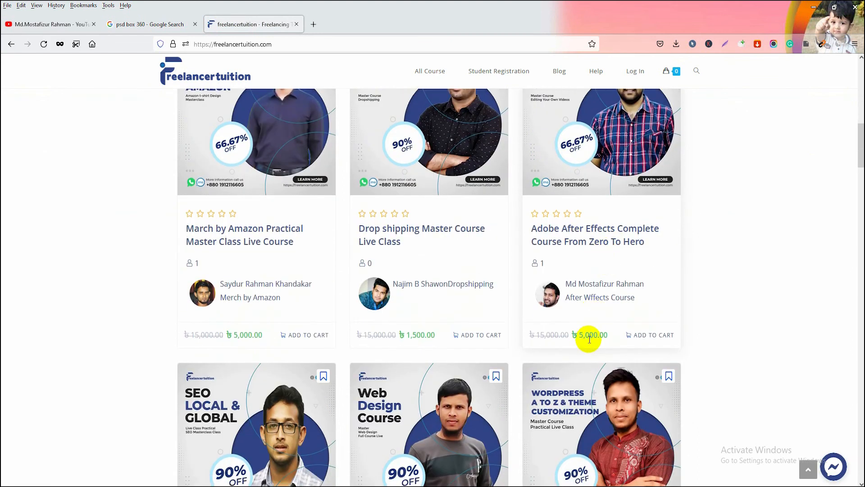
pyautogui.moveTo(580, 334); pyautogui.dragTo(611, 338)
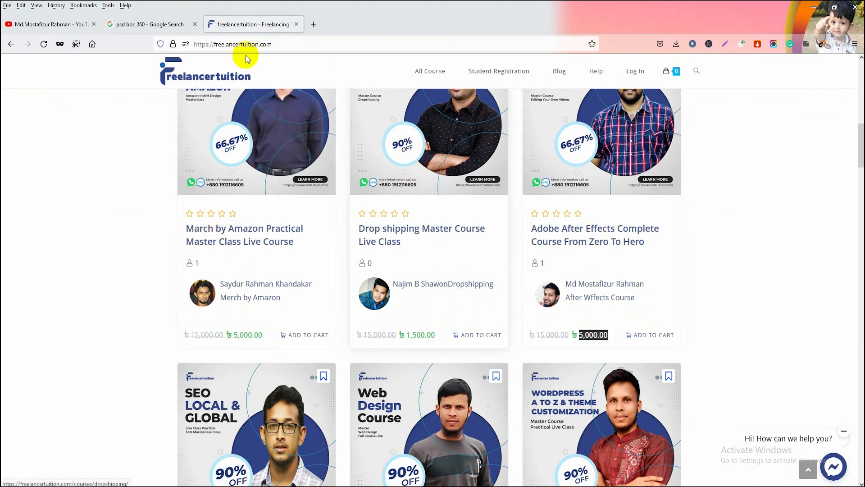
pyautogui.click(289, 45)
pyautogui.click(105, 264)
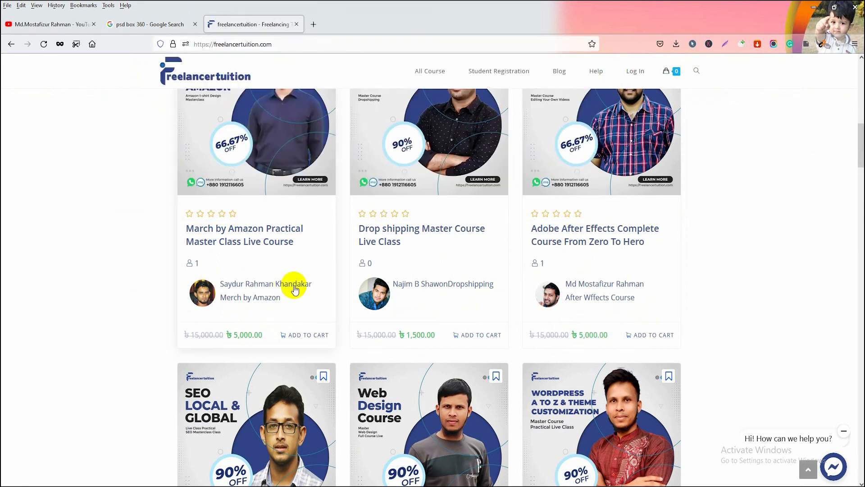
# Step: Look through the site's remaining courses, then highlight the contact phone number in the page header
pyautogui.scroll(-2, 523, 277)
pyautogui.scroll(-2, 520, 277)
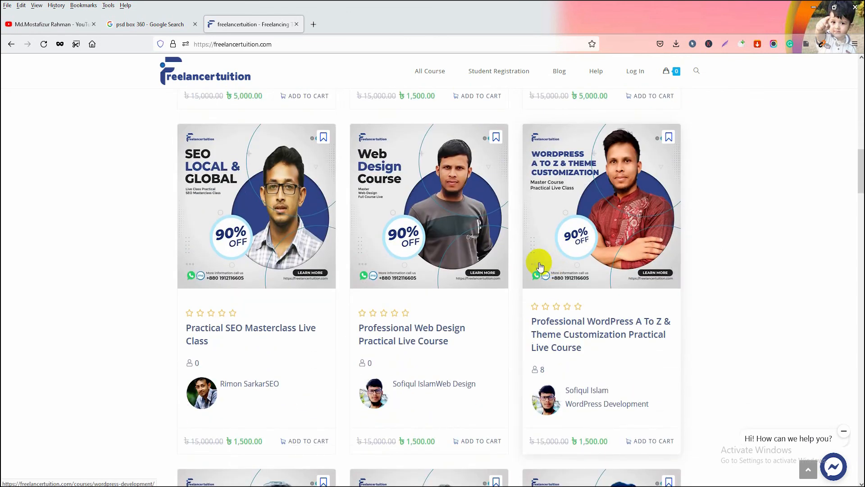
pyautogui.scroll(-4, 650, 260)
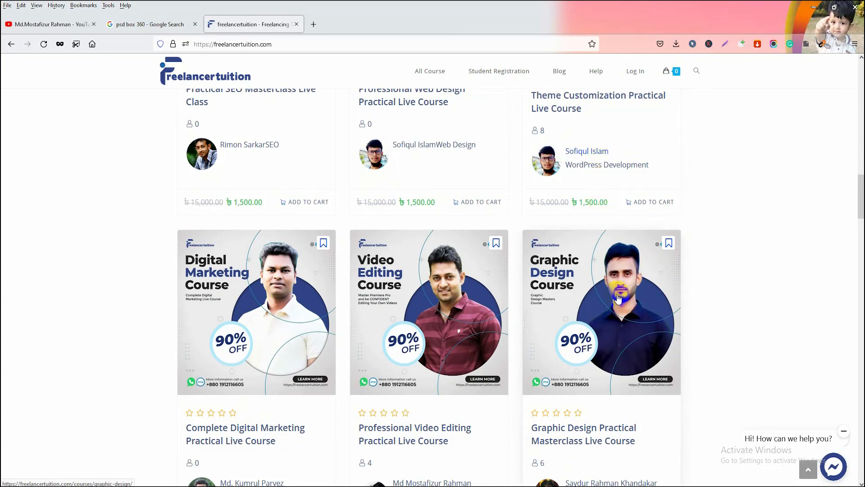
pyautogui.scroll(-2, 617, 296)
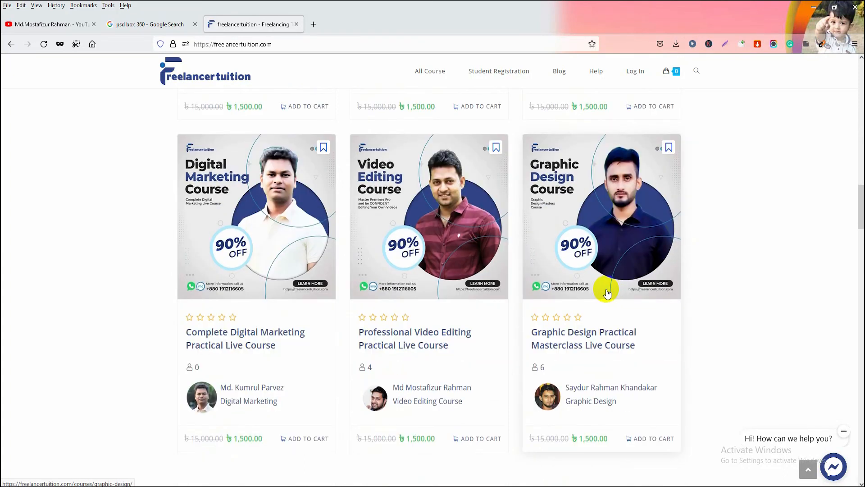
pyautogui.scroll(7, 604, 291)
pyautogui.scroll(8, 595, 289)
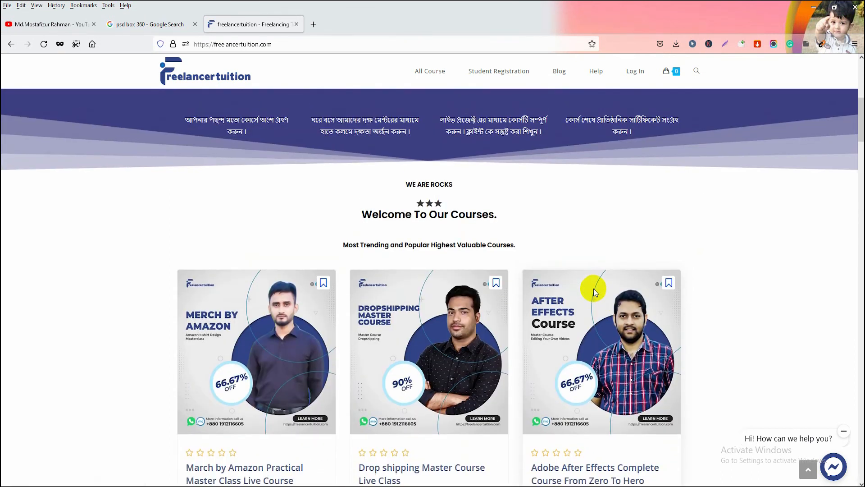
pyautogui.scroll(4, 591, 288)
pyautogui.scroll(3, 591, 288)
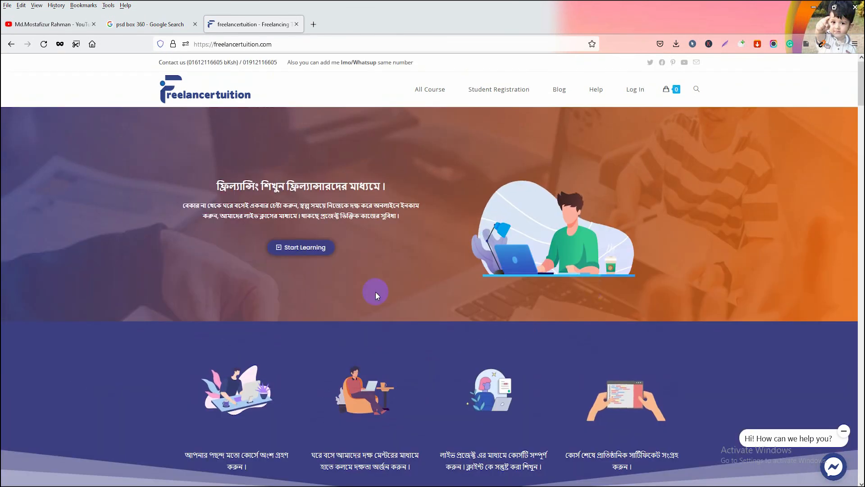
pyautogui.moveTo(279, 63); pyautogui.dragTo(245, 68)
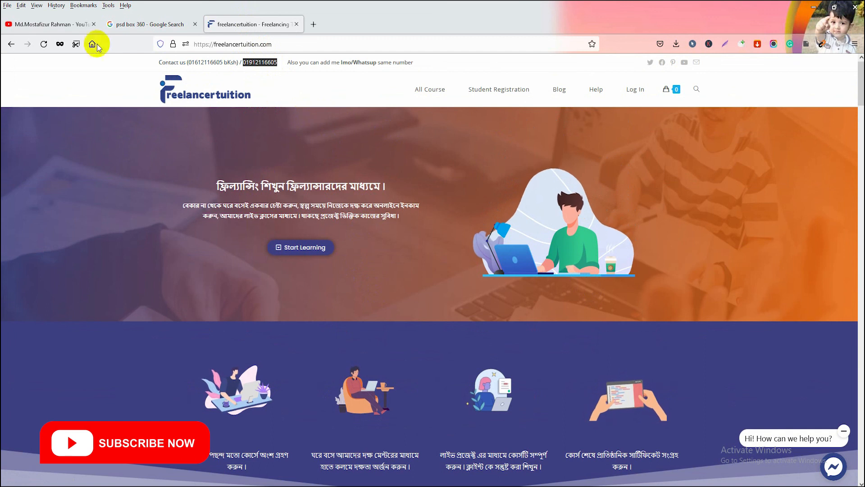
# Step: Return to the YouTube channel's videos page and switch back to After Effects
pyautogui.click(40, 24)
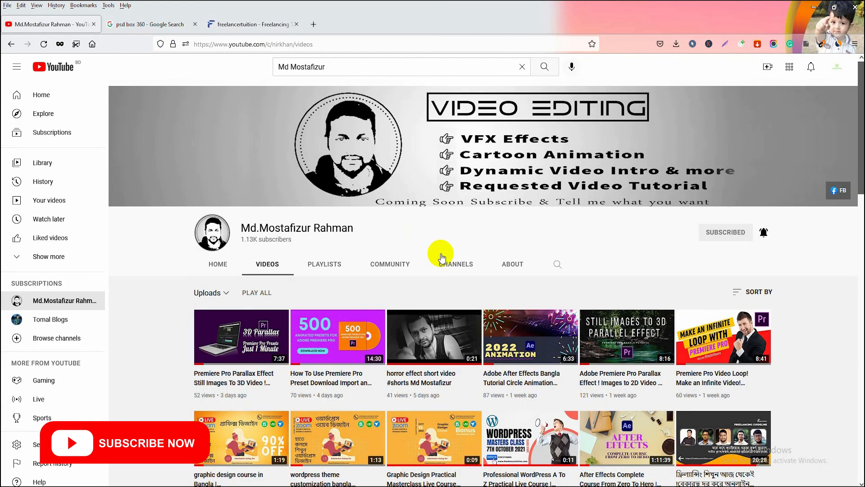
pyautogui.click(436, 468)
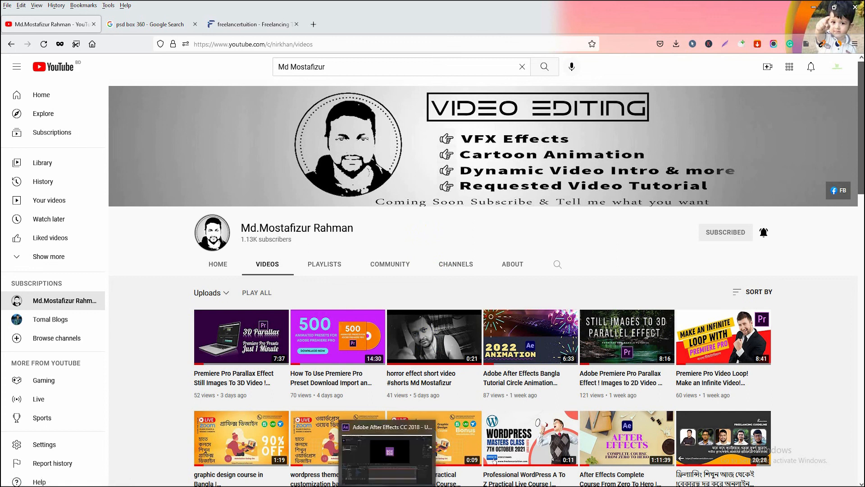